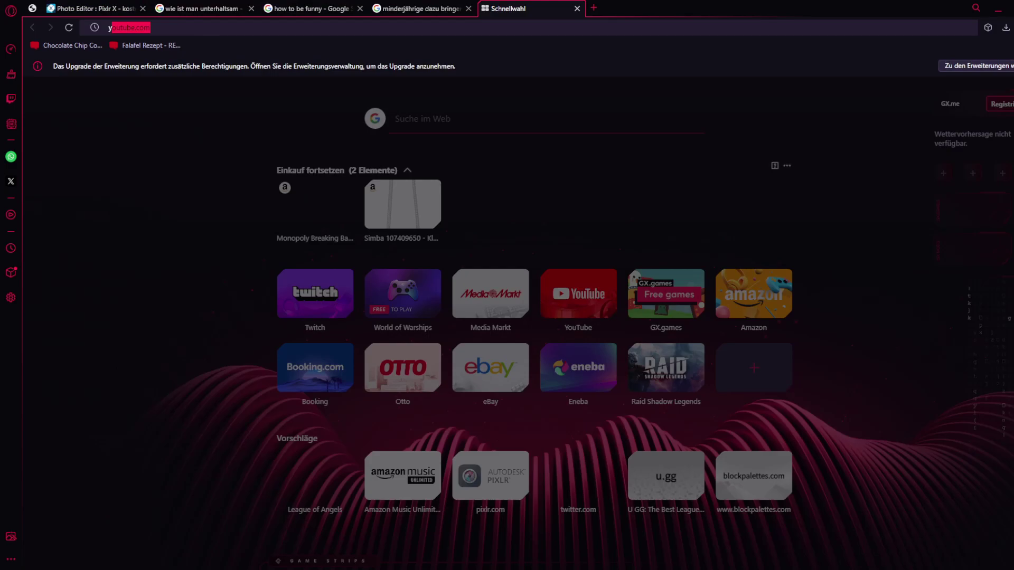
# - Open YouTube, play the "(Meowsynth) Just the two of us" mix from the home feed and skip the advertisement
pyautogui.press('Return')
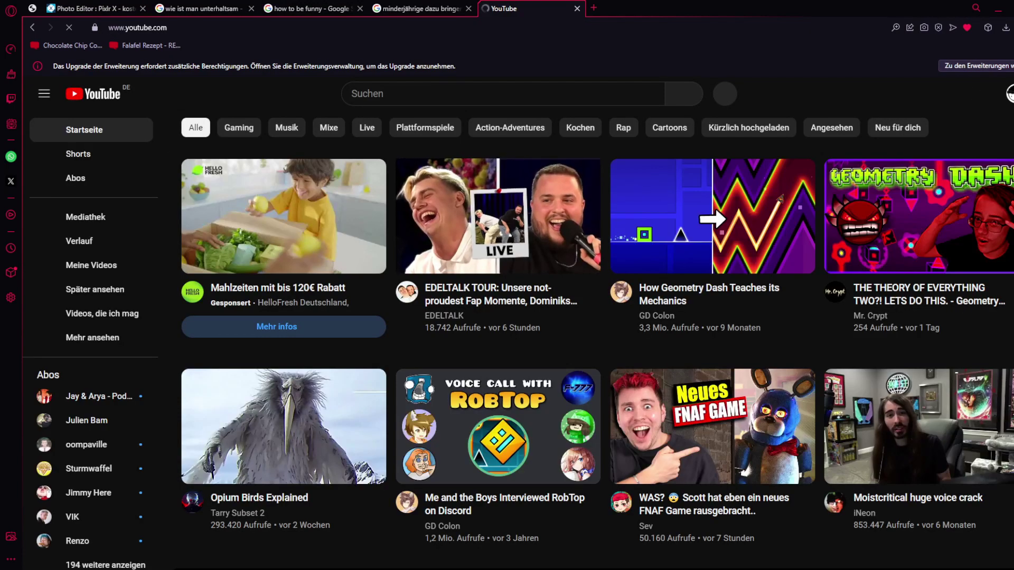
pyautogui.scroll(-4, 498, 216)
pyautogui.scroll(4, 498, 216)
pyautogui.scroll(-10, 498, 216)
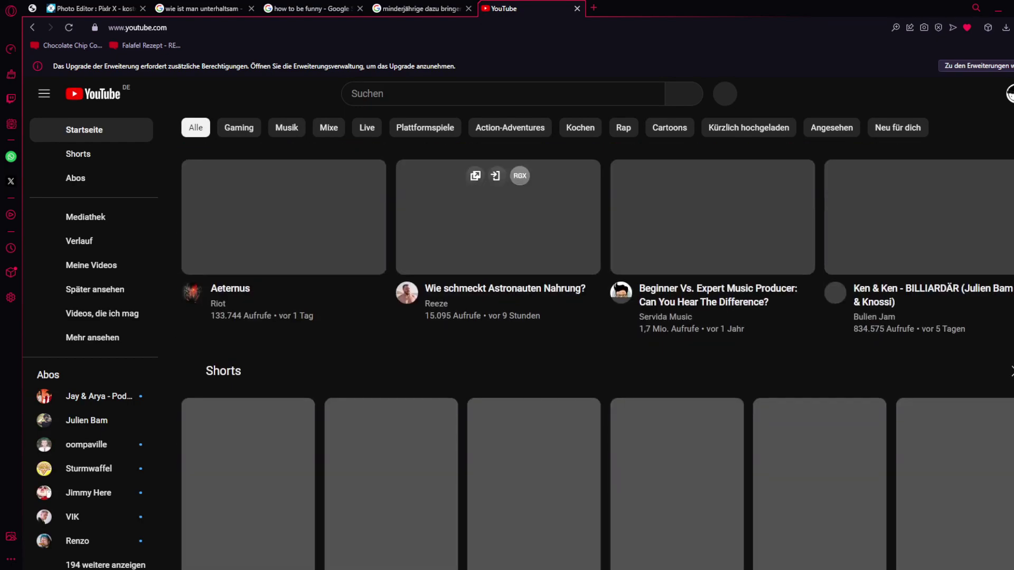
pyautogui.scroll(-10, 497, 296)
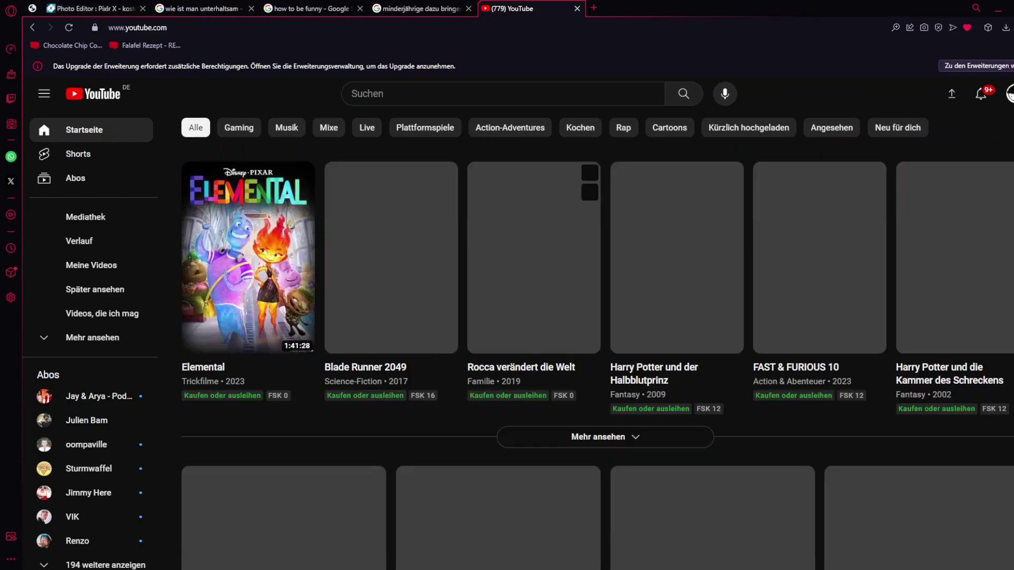
pyautogui.scroll(6, 498, 296)
pyautogui.click(497, 305)
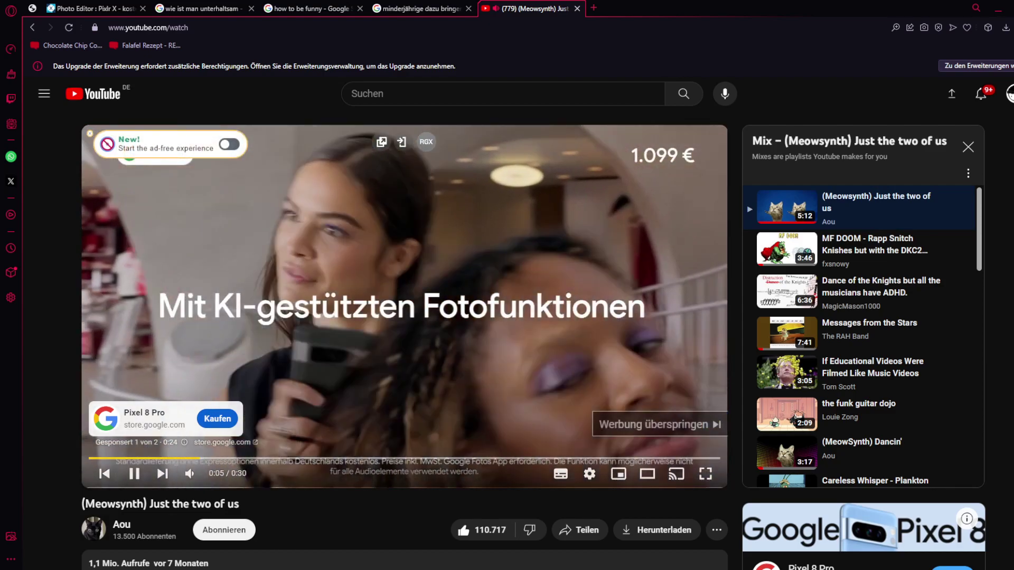
pyautogui.click(660, 422)
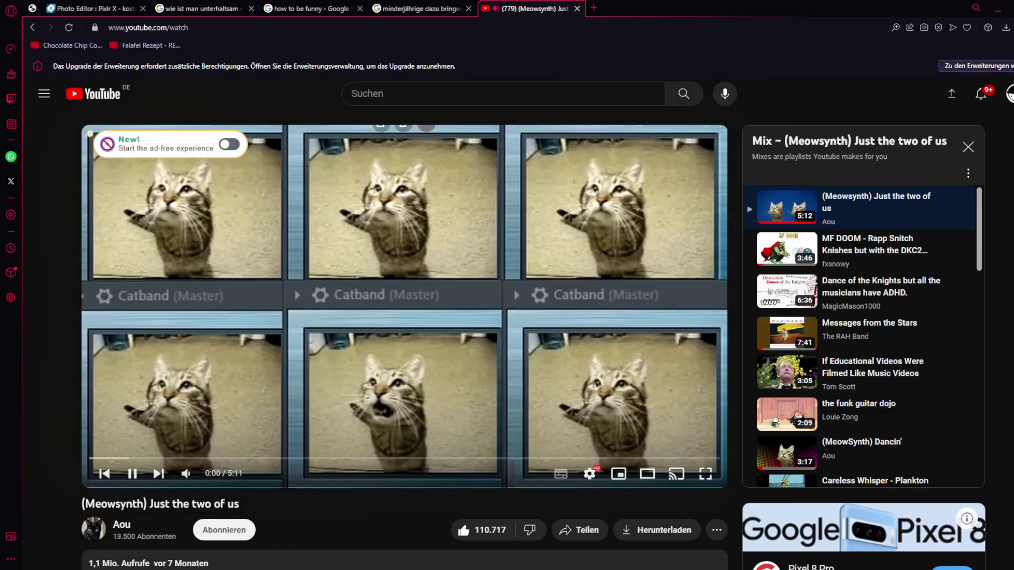
# - Switch to the Pixlr editor, with a spare browser tab opened, and add a new empty drawing layer
pyautogui.click(94, 8)
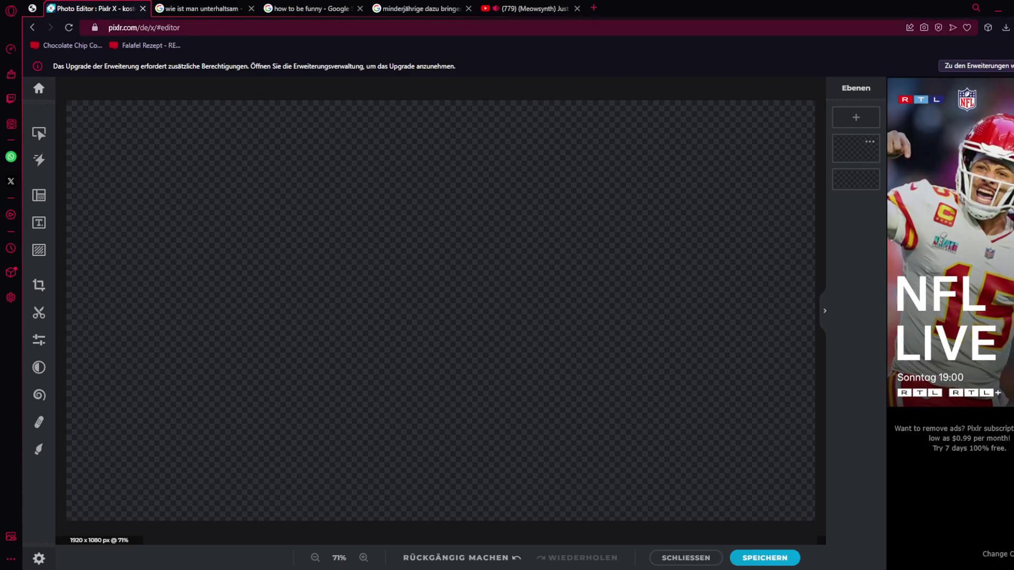
pyautogui.click(593, 7)
pyautogui.click(95, 8)
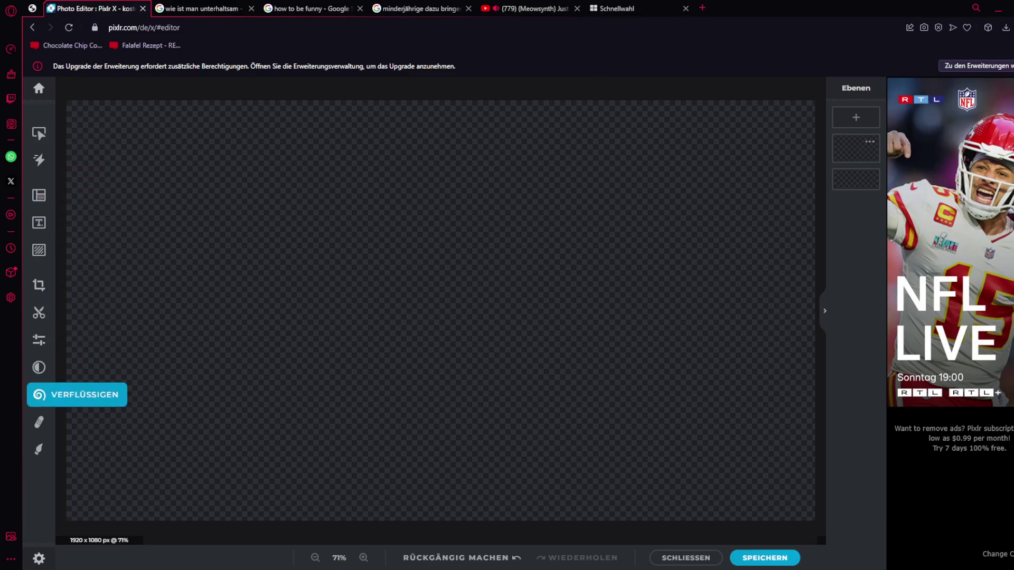
pyautogui.click(39, 449)
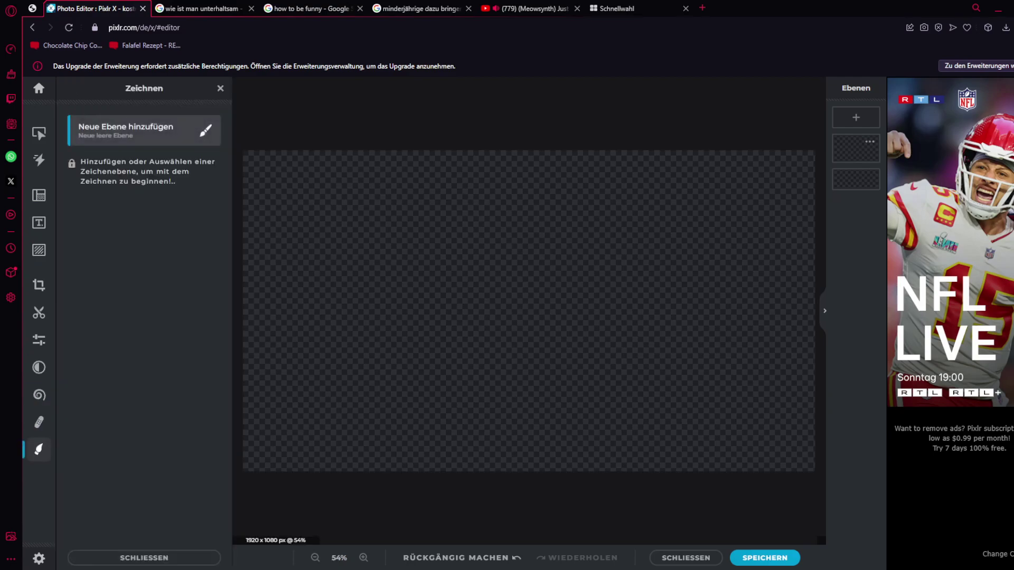
pyautogui.click(203, 136)
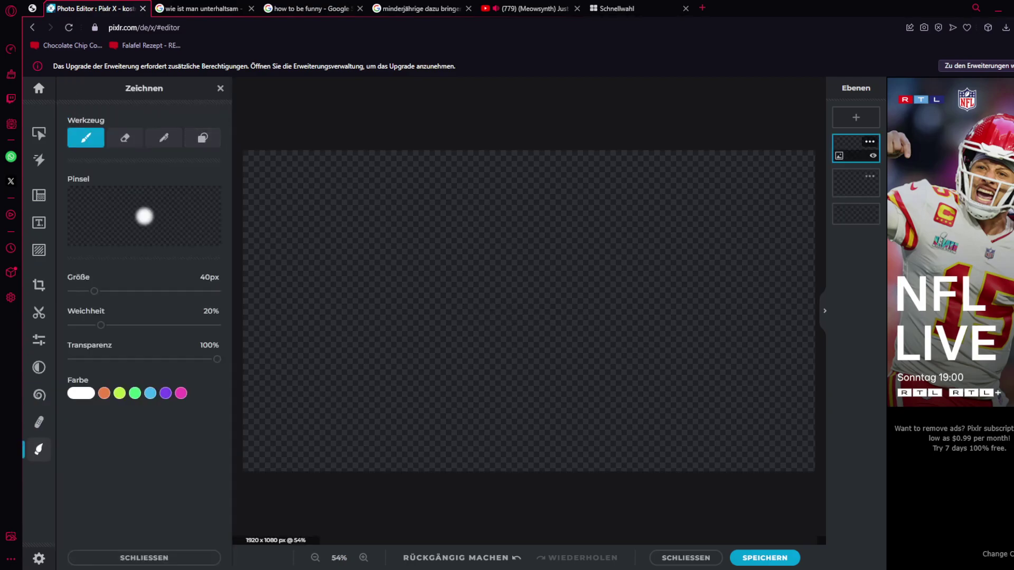
# - Draw a filled square in tan #CFAC82 on the new layer, in the left half of the canvas
pyautogui.click(203, 138)
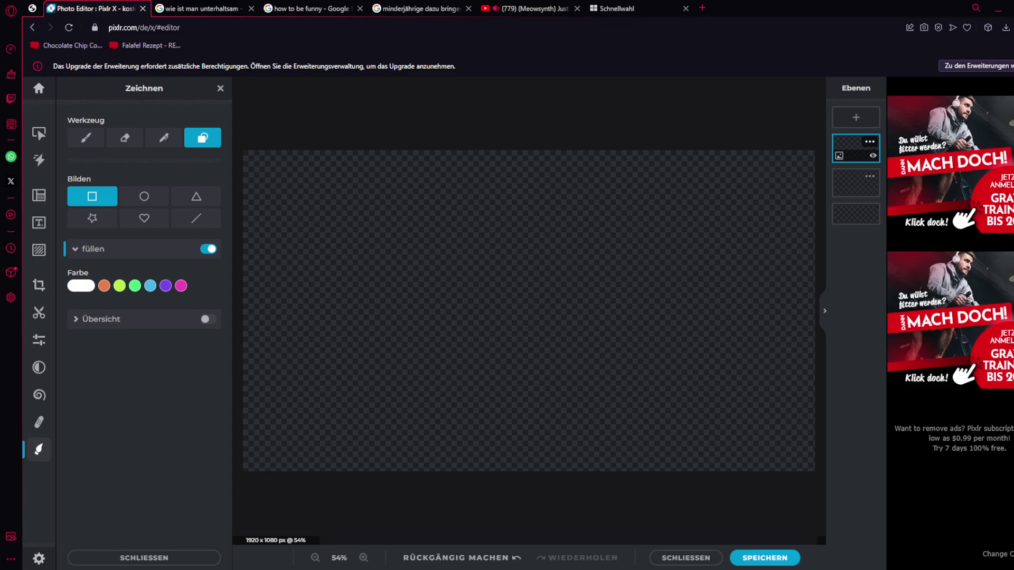
pyautogui.moveTo(272, 177); pyautogui.dragTo(376, 277)
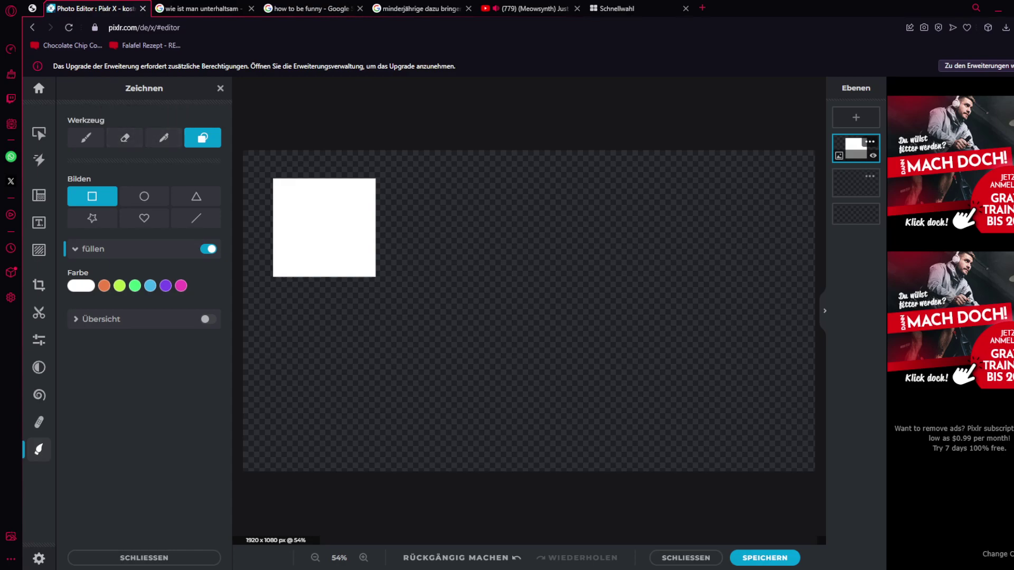
pyautogui.hotkey('ctrl', 'z')
pyautogui.click(81, 286)
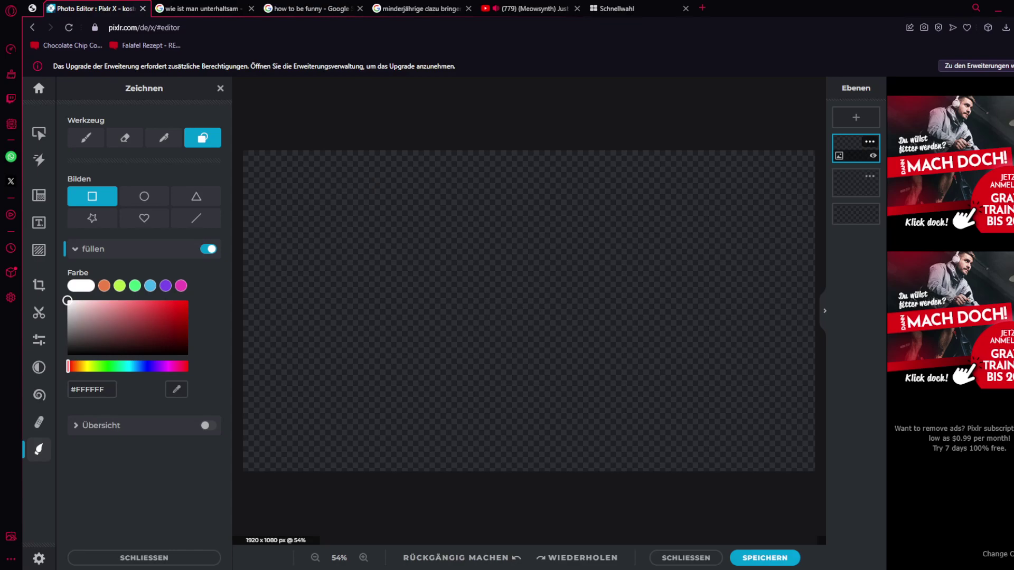
pyautogui.moveTo(68, 366); pyautogui.dragTo(81, 366)
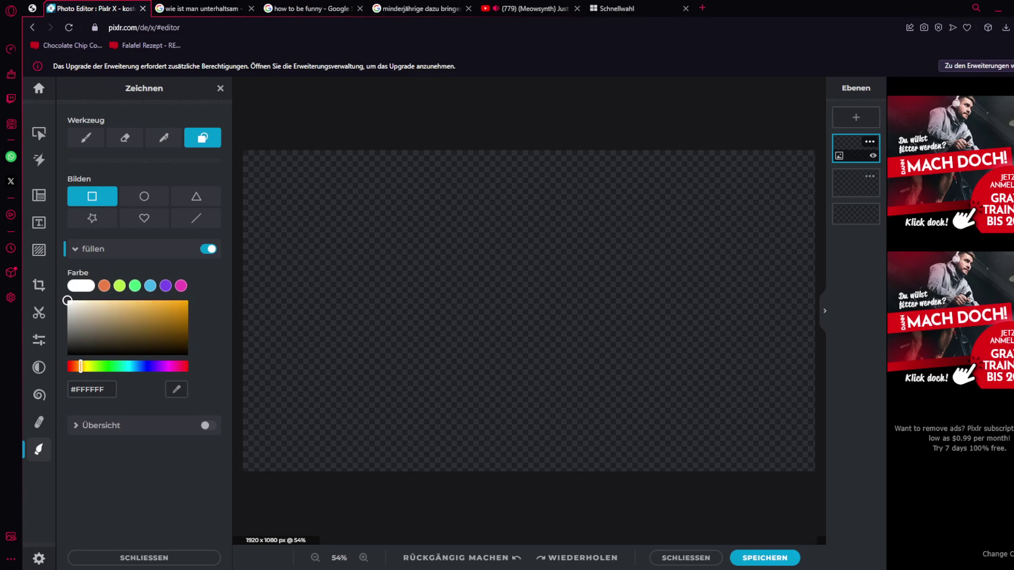
pyautogui.moveTo(103, 316); pyautogui.dragTo(112, 312)
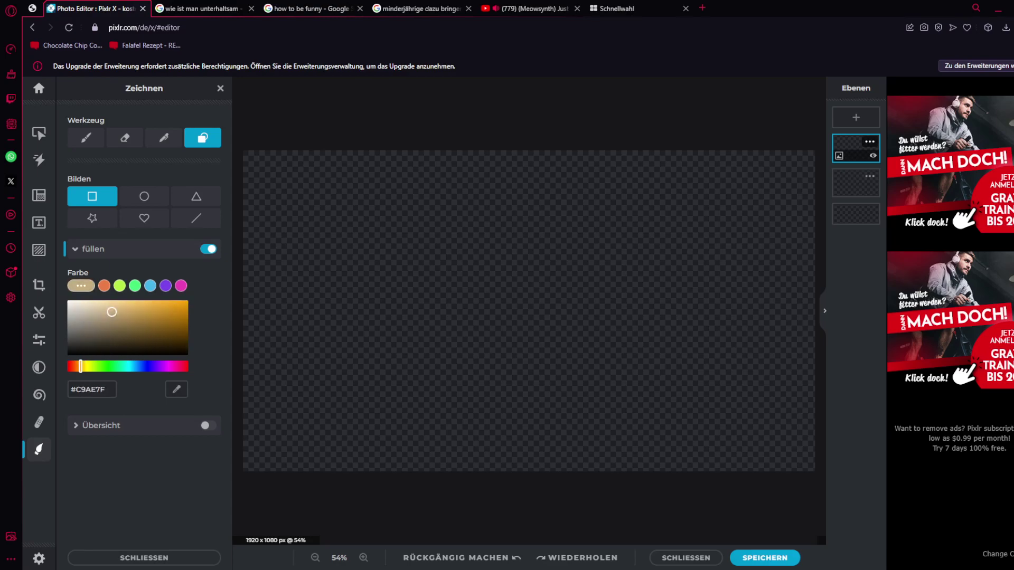
pyautogui.moveTo(81, 366); pyautogui.dragTo(79, 367)
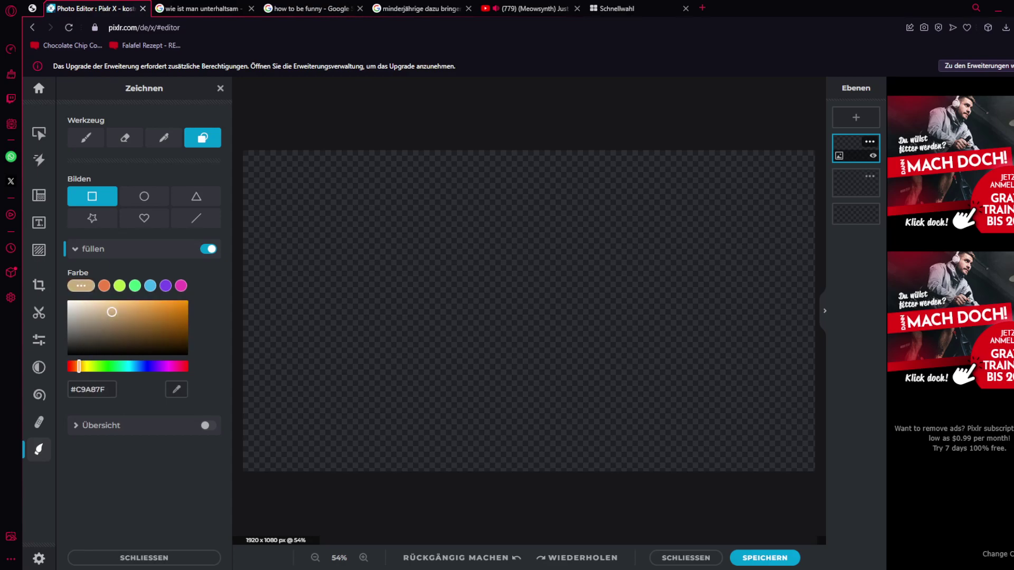
pyautogui.moveTo(112, 312)
pyautogui.mouseDown()
pyautogui.moveTo(120, 326)
pyautogui.moveTo(103, 332)
pyautogui.moveTo(111, 310)
pyautogui.mouseUp()
pyautogui.moveTo(317, 210); pyautogui.dragTo(441, 336)
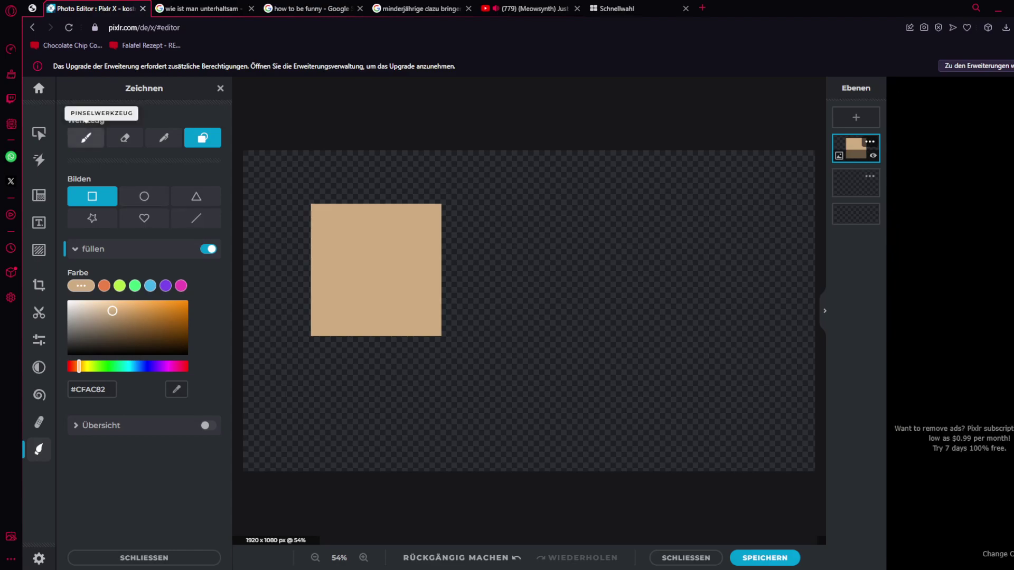
# - Switch to the spare browser tab and search the web for "realistic eye"
pyautogui.click(86, 138)
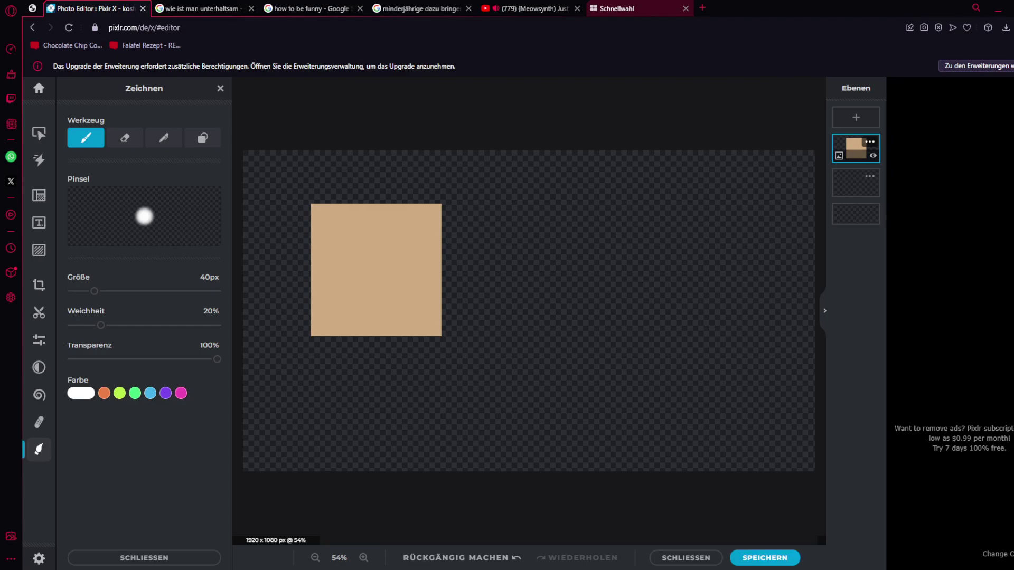
pyautogui.click(528, 9)
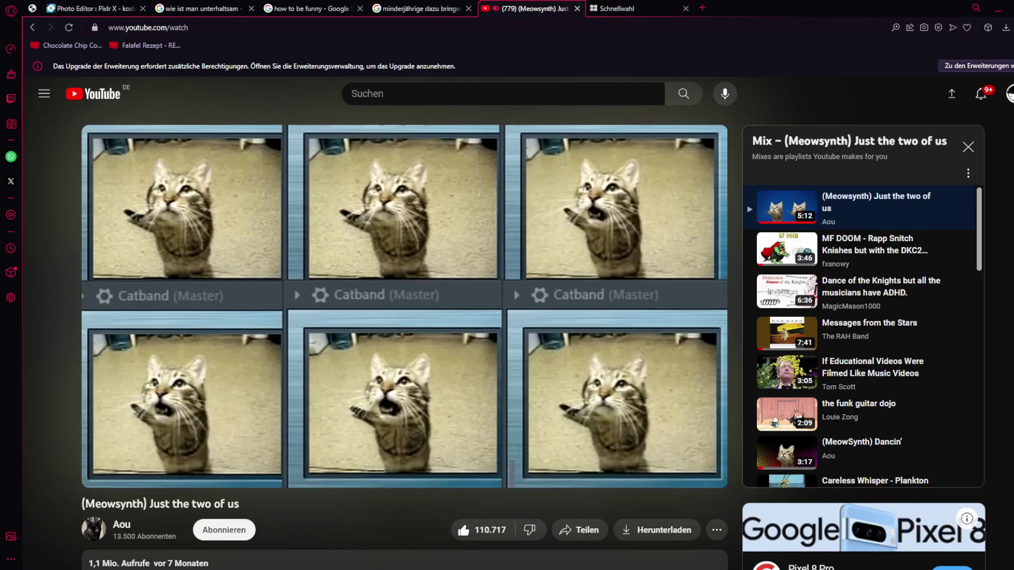
pyautogui.click(617, 9)
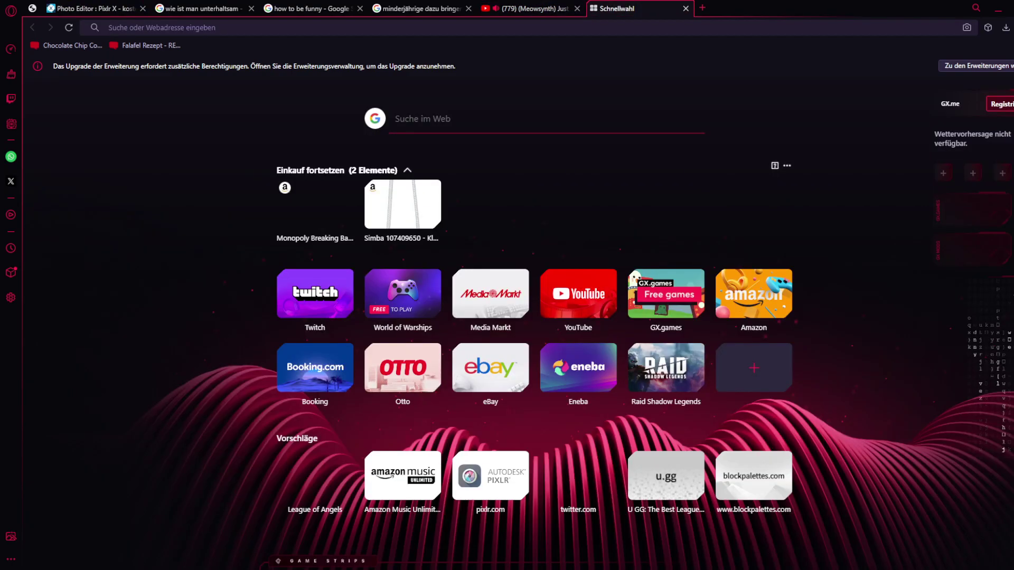
pyautogui.write('photo')
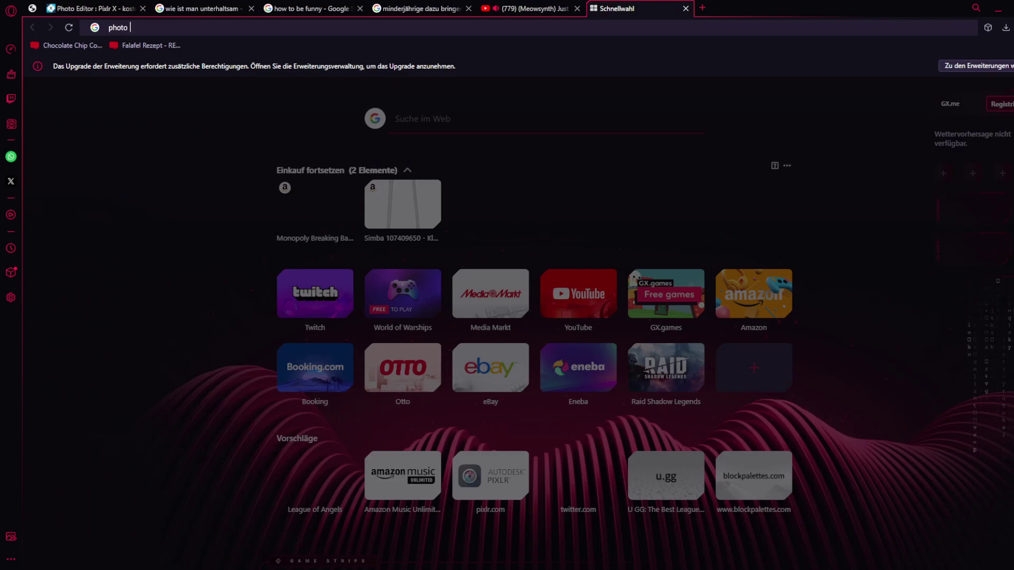
pyautogui.press('BackSpace')
pyautogui.write('real')
pyautogui.write('eye')
pyautogui.press('Return')
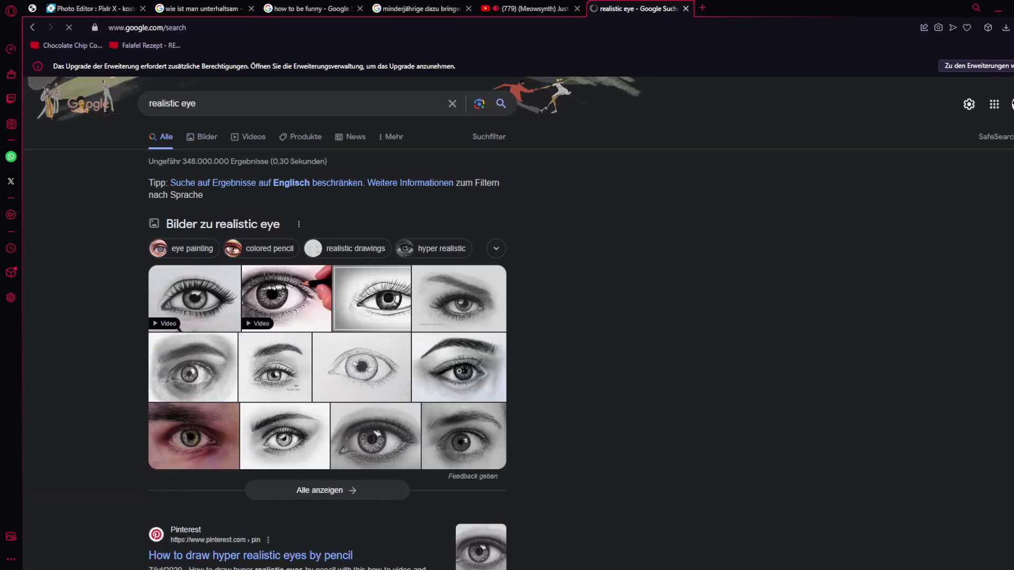
# - Show the image results for the eye search and filter them by transparent colour
pyautogui.click(201, 137)
pyautogui.click(461, 137)
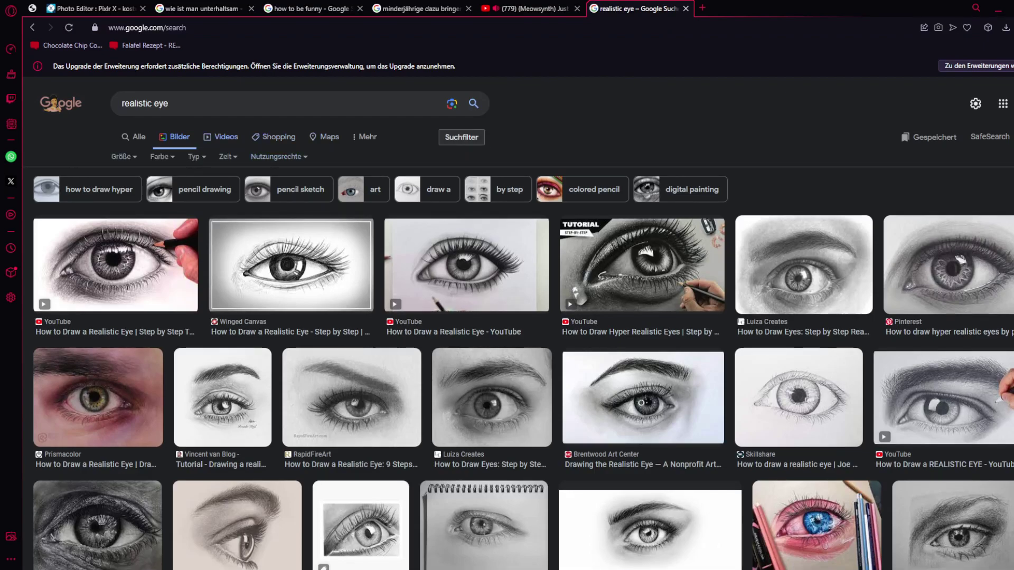
pyautogui.click(162, 157)
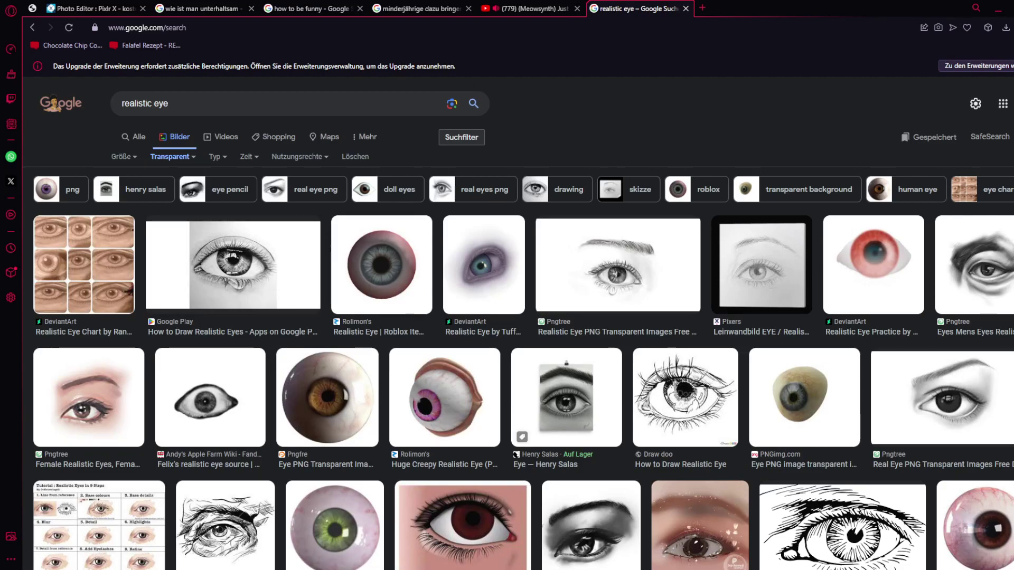
pyautogui.hotkey('ctrl', 'shift', 'Tab')
pyautogui.hotkey('ctrl', 'shift', 'Tab')
pyautogui.hotkey('ctrl', 'shift', 'Tab')
pyautogui.hotkey('ctrl', 'shift', 'Tab')
pyautogui.hotkey('ctrl', 'shift', 'Tab')
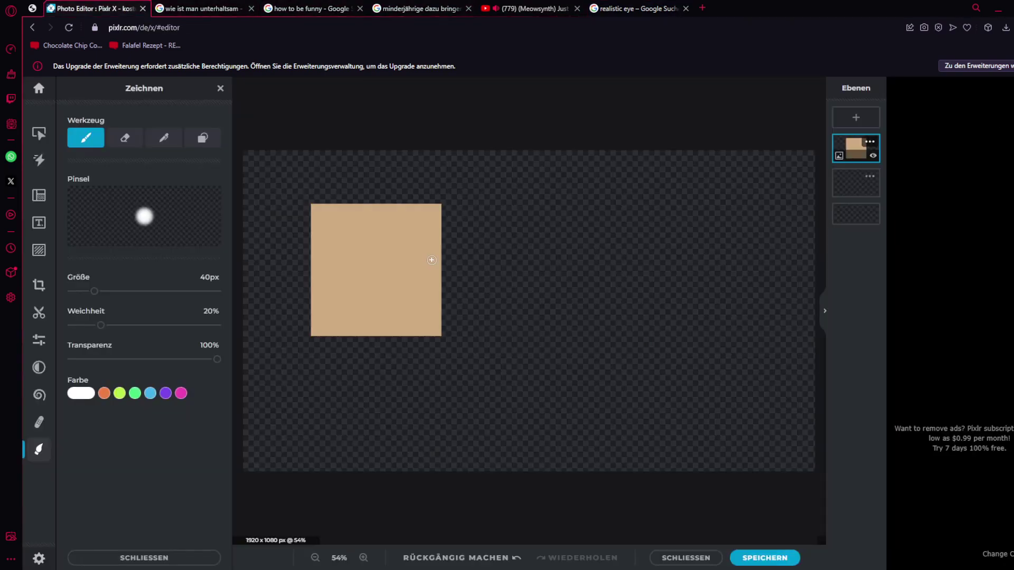
pyautogui.click(633, 8)
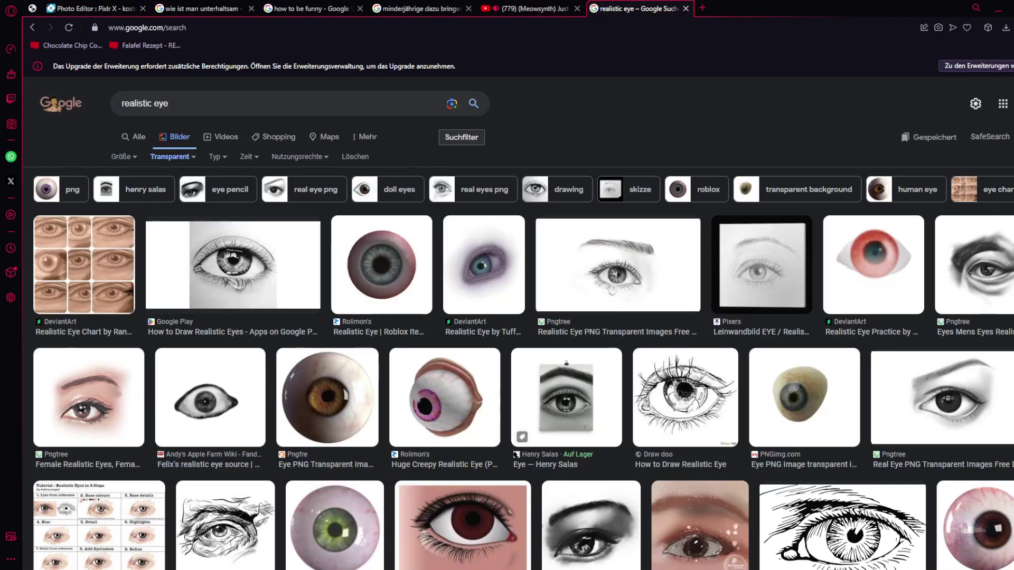
# - Copy the round Rolimon's "Realistic Eye" image into Pixlr, shrink it and place it on the upper-left part of the tan square
pyautogui.click(381, 264)
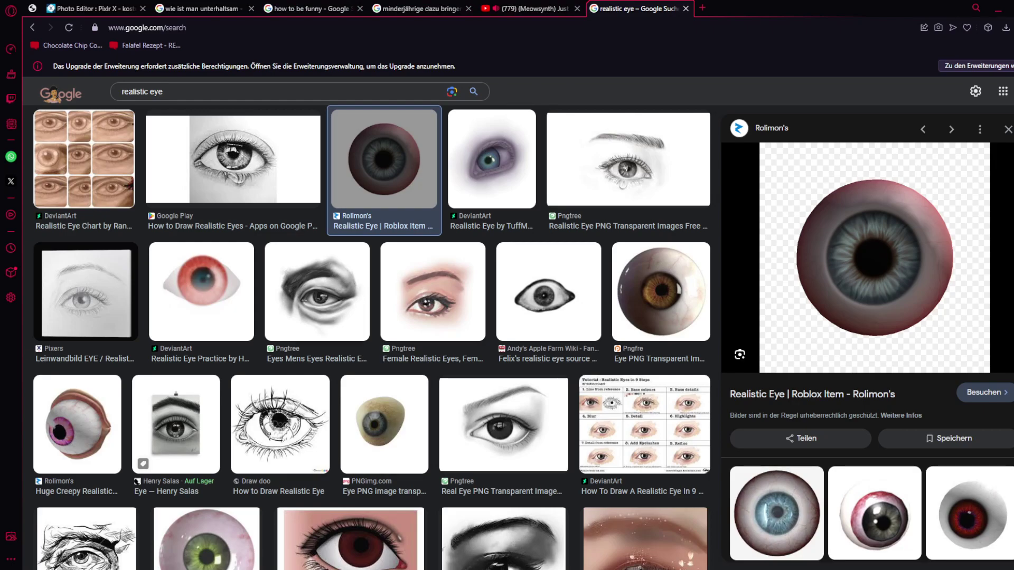
pyautogui.click(90, 8)
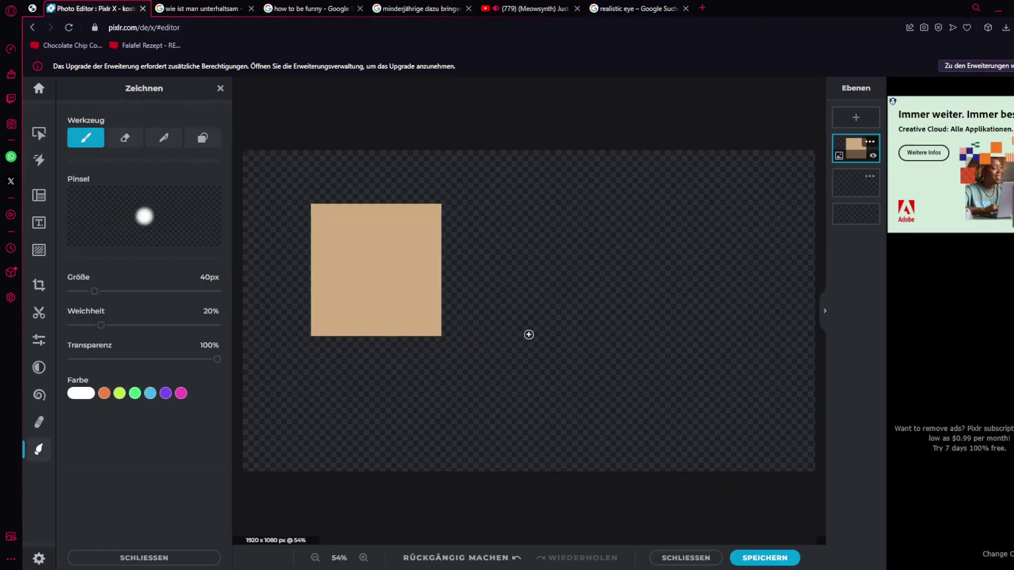
pyautogui.hotkey('ctrl', 'v')
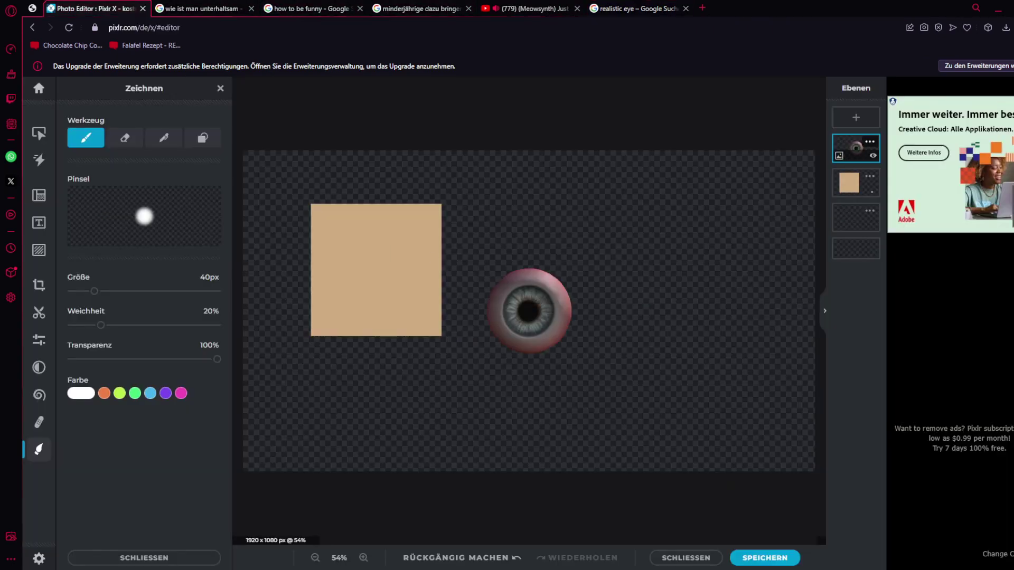
pyautogui.click(38, 133)
pyautogui.moveTo(590, 248); pyautogui.dragTo(387, 249)
# - Duplicate the eye and shift the copy horizontally to the right side of the tan square
pyautogui.hotkey('ctrl', 'c')
pyautogui.hotkey('ctrl', 'v')
pyautogui.hotkey('shift', 'Right')
pyautogui.hotkey('shift', 'Right')
pyautogui.hotkey('shift', 'Right')
pyautogui.hotkey('shift', 'Right')
pyautogui.hotkey('shift', 'Right')
pyautogui.hotkey('shift', 'Right')
pyautogui.hotkey('shift', 'Right')
pyautogui.hotkey('shift', 'Right')
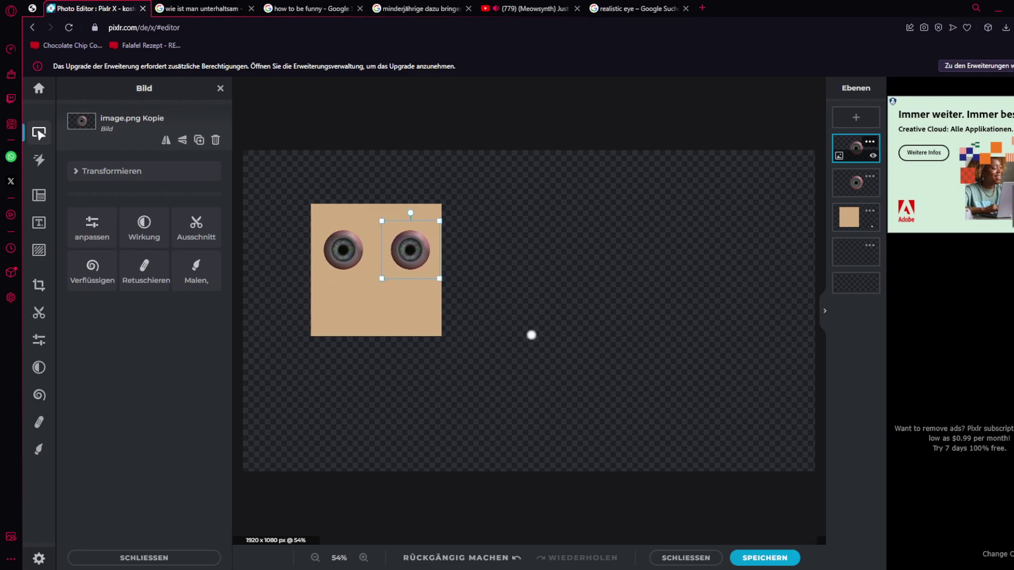
pyautogui.hotkey('shift', 'Left')
pyautogui.click(531, 335)
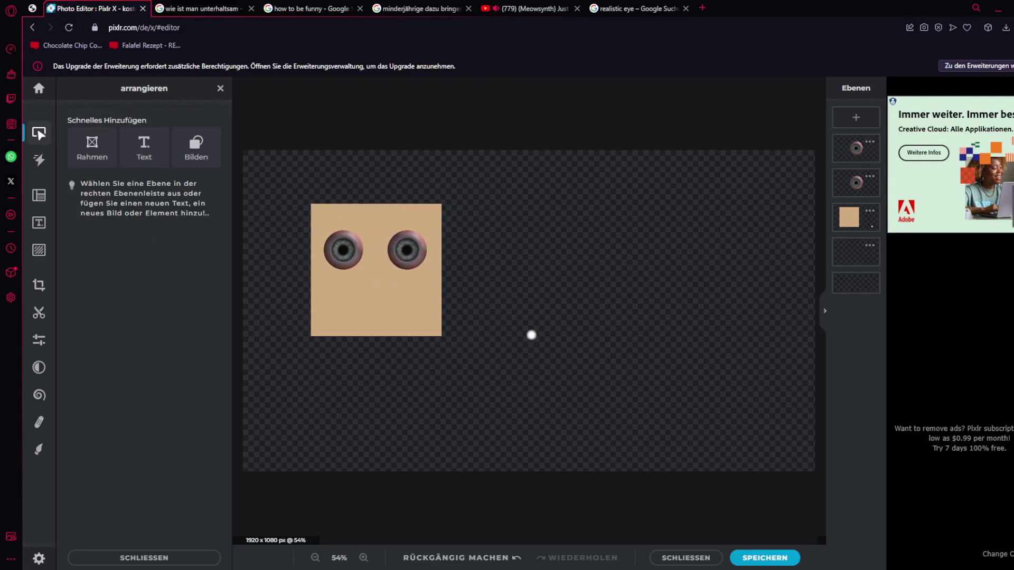
# - Erase the stray white brush dot beside the face on the tan square's layer
pyautogui.press('b')
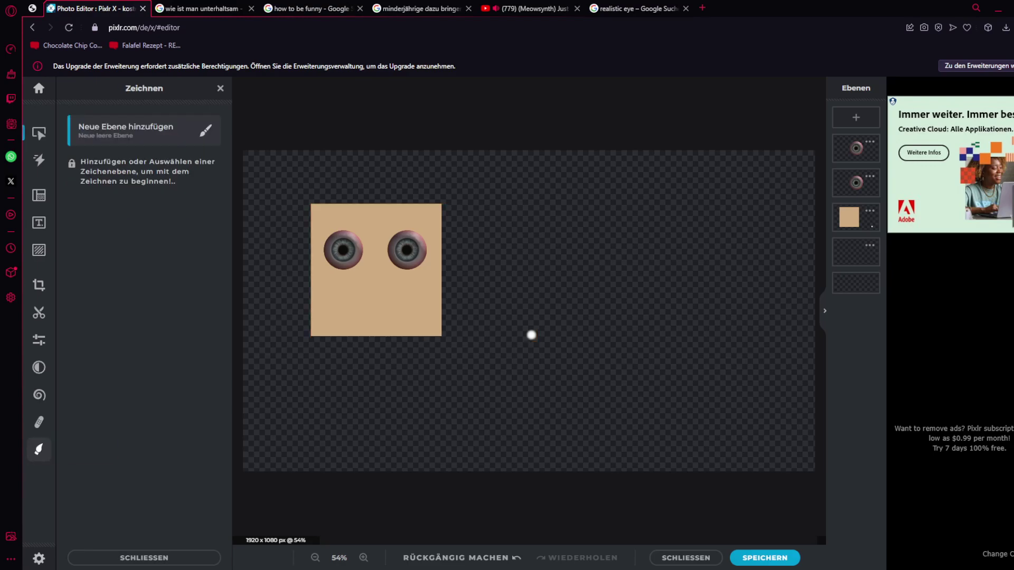
pyautogui.click(855, 217)
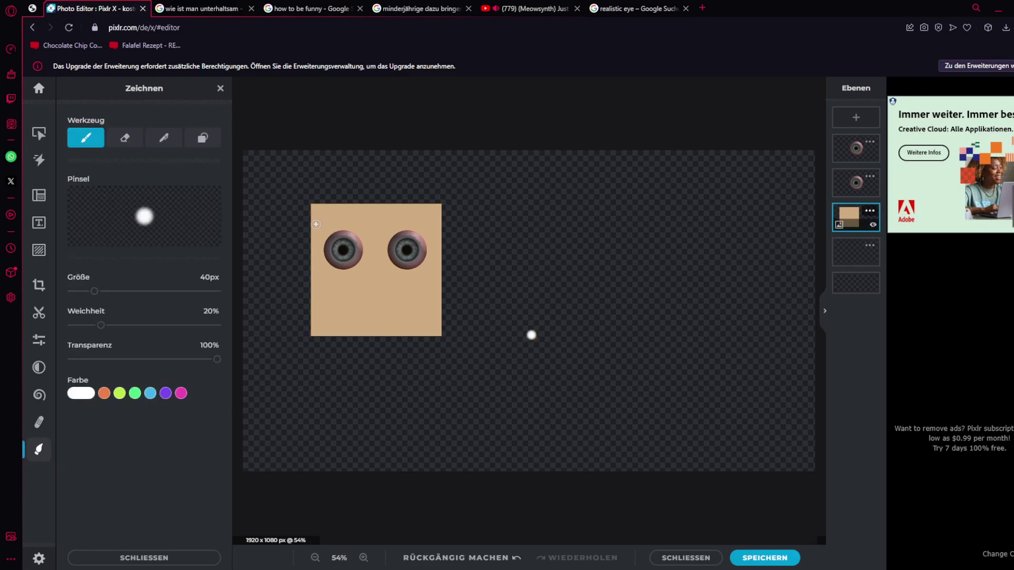
pyautogui.press('e')
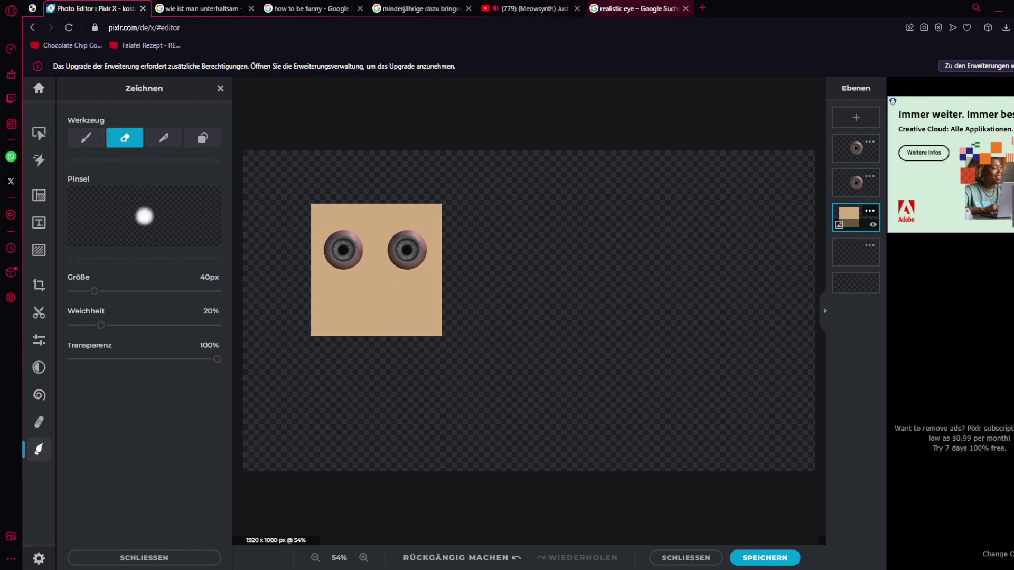
# - Search the web images for "roblox man" and preview the grey Roblox Man Face head
pyautogui.click(636, 8)
pyautogui.hotkey('ctrl', 'a')
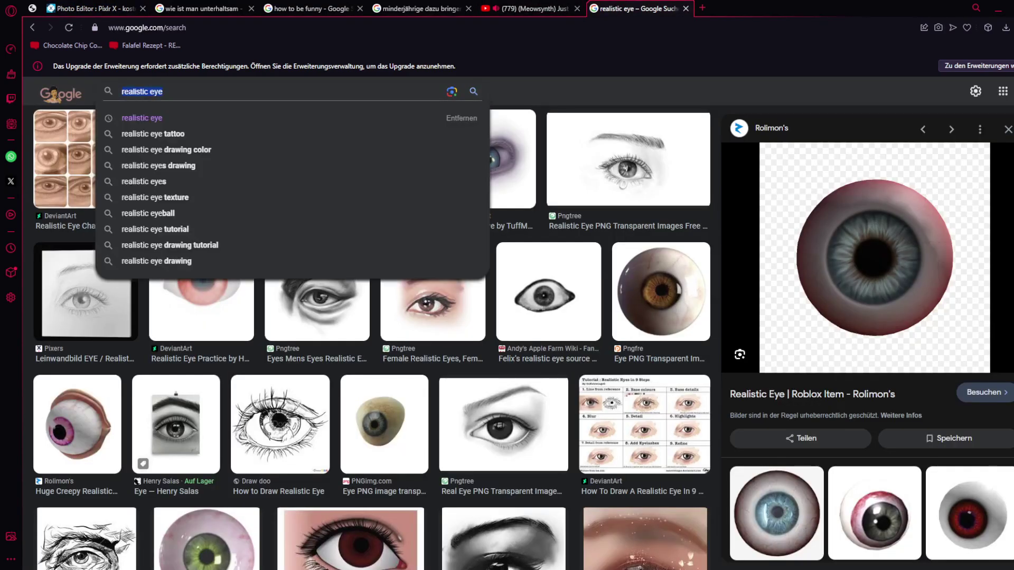
pyautogui.write('roblox man')
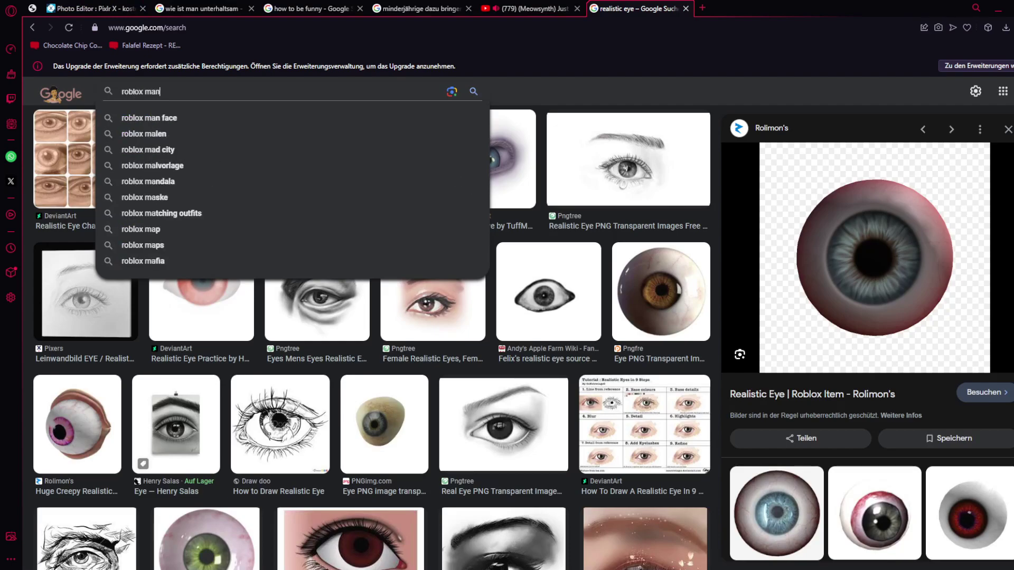
pyautogui.press('Return')
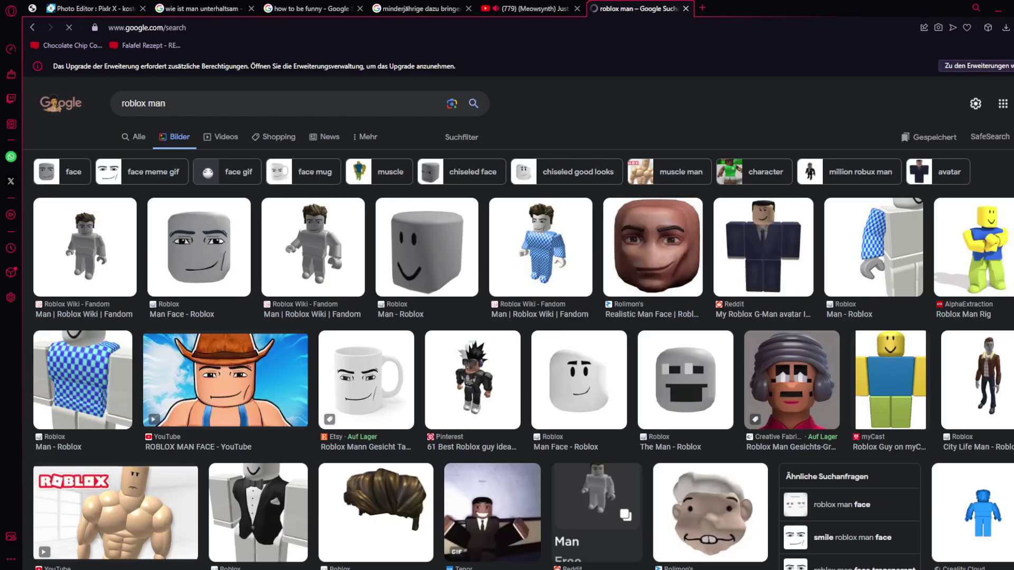
pyautogui.click(198, 247)
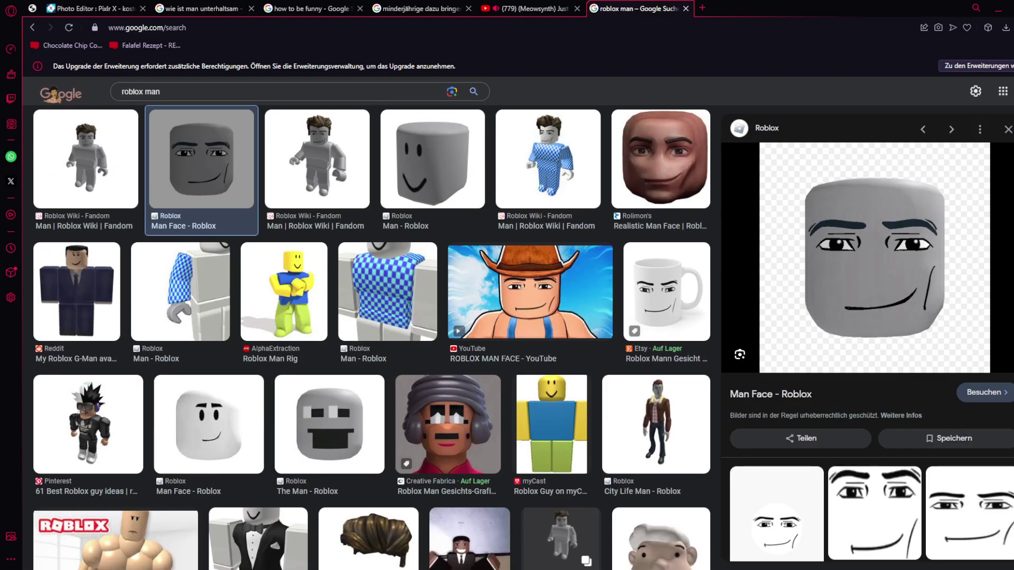
# - Refine the image search to "roblox man face"
pyautogui.click(160, 92)
pyautogui.write('face')
pyautogui.click(148, 119)
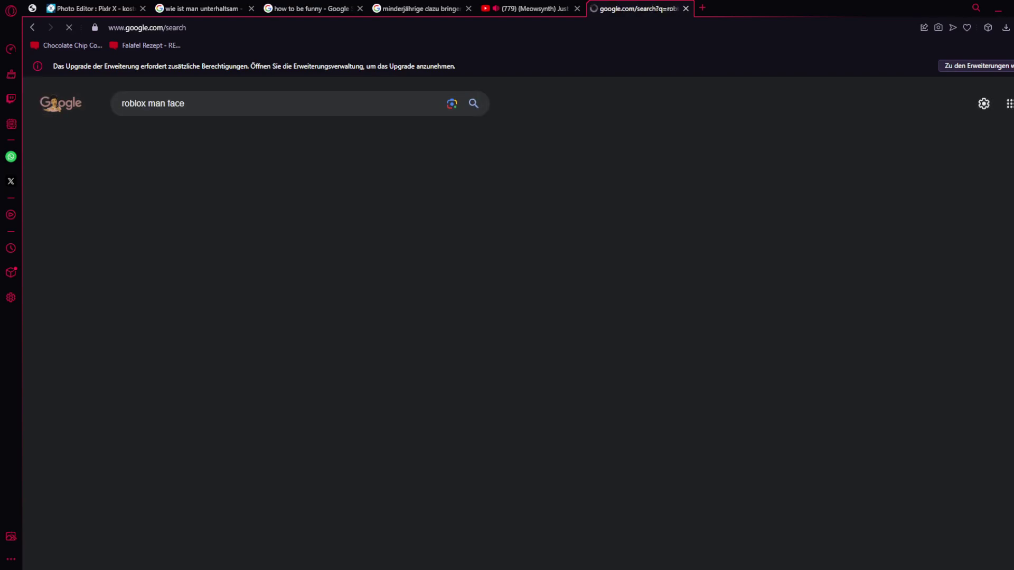
# - Copy the Roblox Wiki Man Face image into Pixlr and place it on the tan square behind the eyes
pyautogui.click(83, 247)
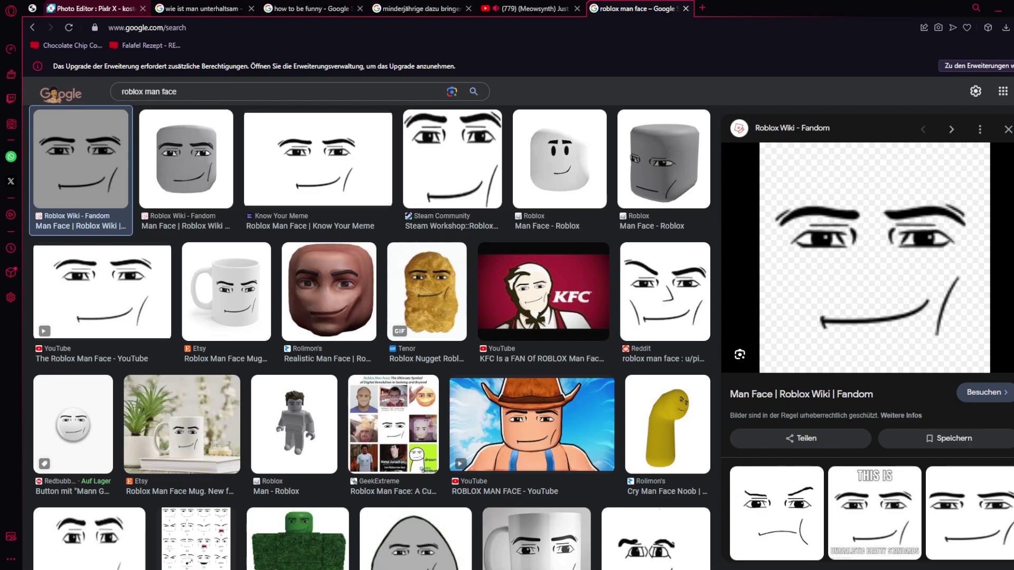
pyautogui.click(89, 9)
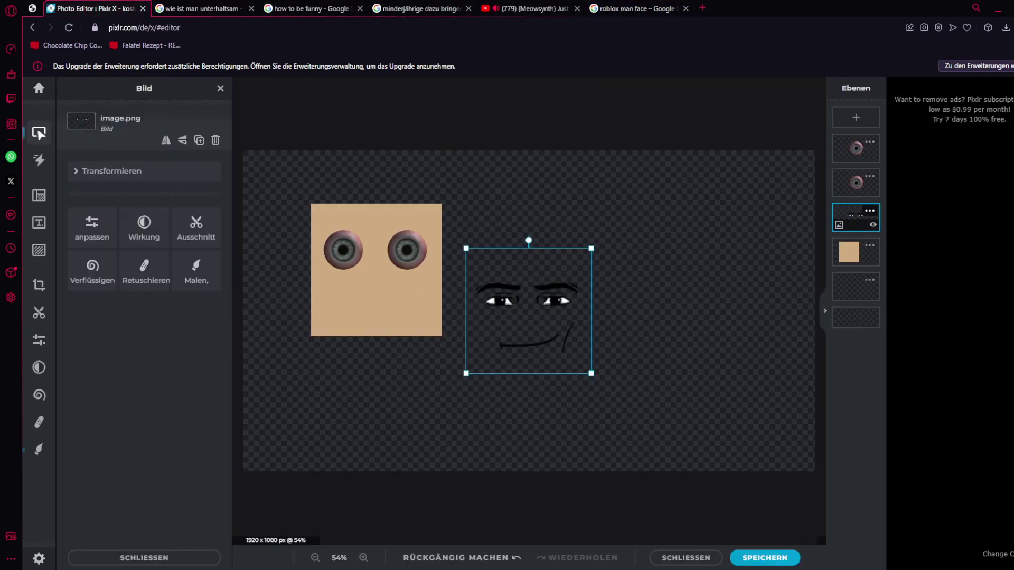
pyautogui.moveTo(528, 310); pyautogui.dragTo(377, 263)
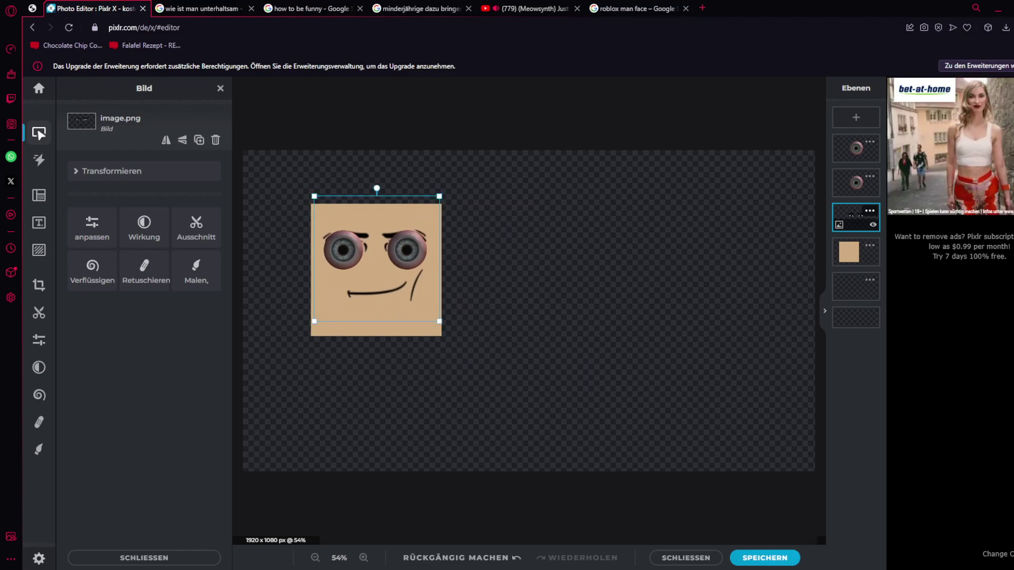
# - Set the eraser size to 63 px, enlarge the man face image and move it onto empty canvas beside the tan square
pyautogui.click(39, 450)
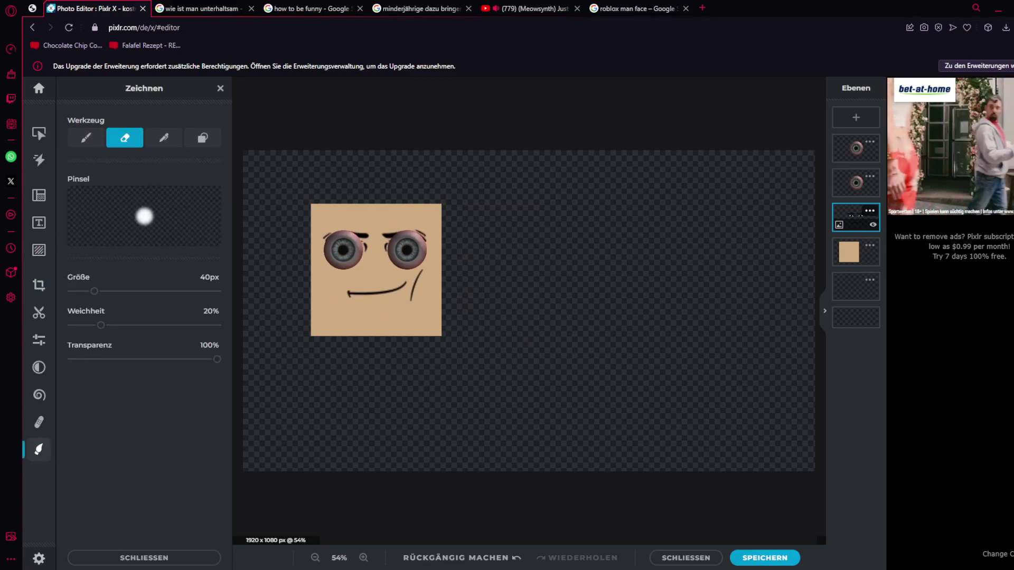
pyautogui.moveTo(94, 291); pyautogui.dragTo(108, 291)
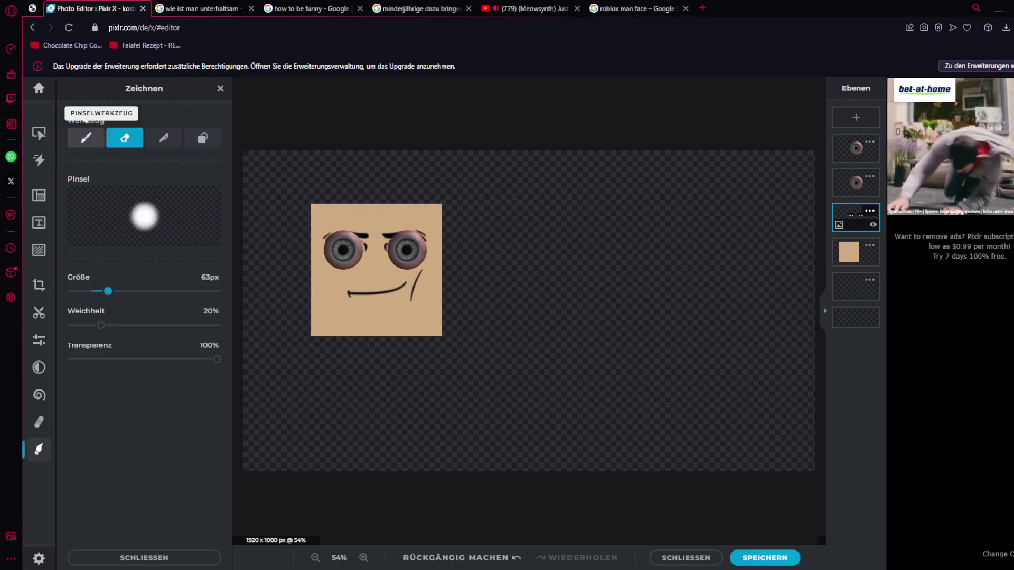
pyautogui.click(38, 134)
pyautogui.moveTo(314, 196); pyautogui.dragTo(286, 167)
pyautogui.moveTo(362, 244); pyautogui.dragTo(653, 264)
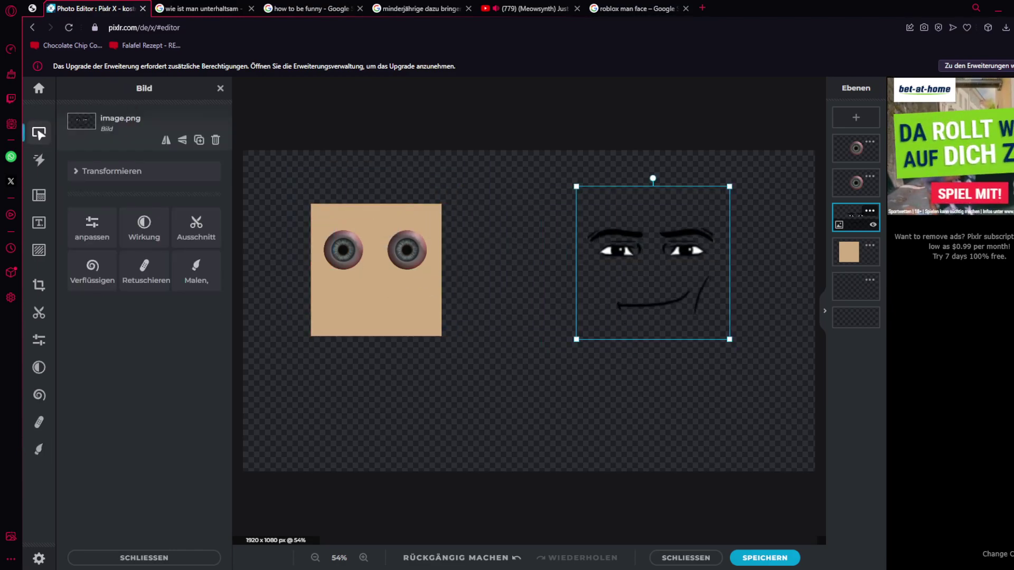
# - Erase both eyes from the man face image, keeping its eyebrows and mouth
pyautogui.press('e')
pyautogui.scroll(4, 644, 267)
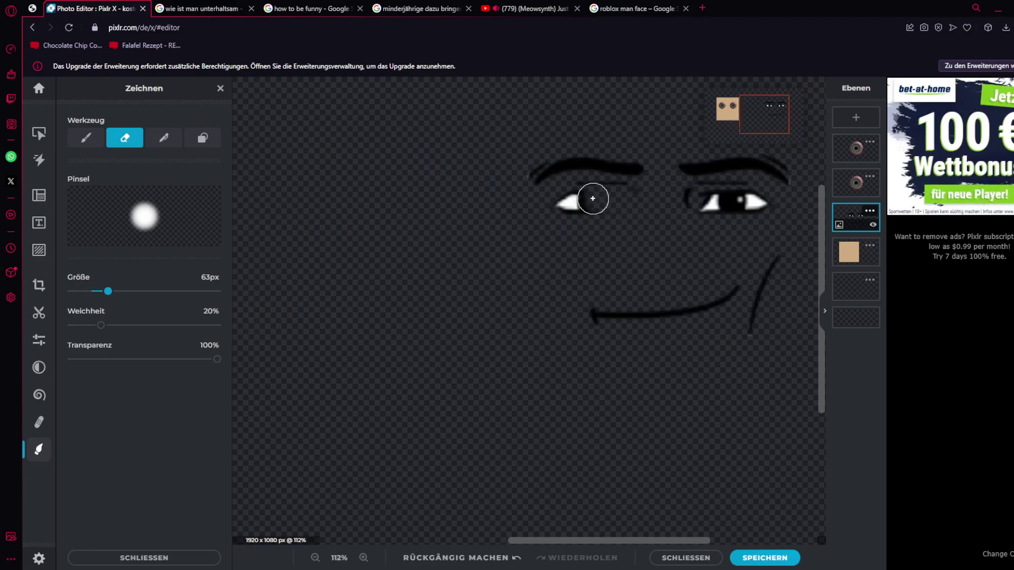
pyautogui.moveTo(593, 198); pyautogui.dragTo(574, 197)
pyautogui.moveTo(734, 206)
pyautogui.mouseDown()
pyautogui.moveTo(762, 206)
pyautogui.moveTo(692, 194)
pyautogui.moveTo(743, 200)
pyautogui.mouseUp()
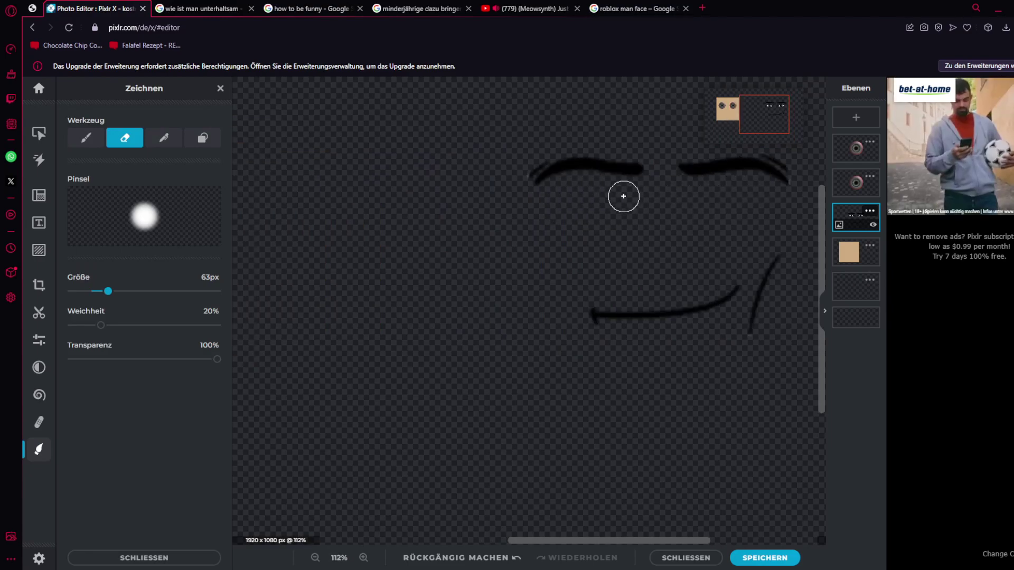
# - Move the remaining eyebrows and mouth back onto the tan square so they frame the realistic eyes
pyautogui.scroll(-5, 430, 285)
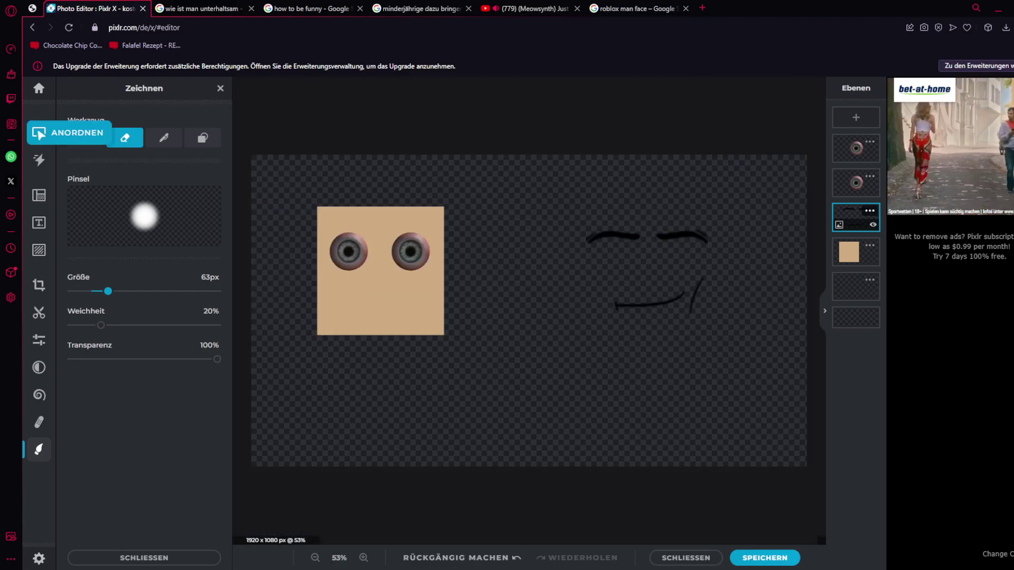
pyautogui.click(38, 133)
pyautogui.moveTo(645, 272); pyautogui.dragTo(379, 261)
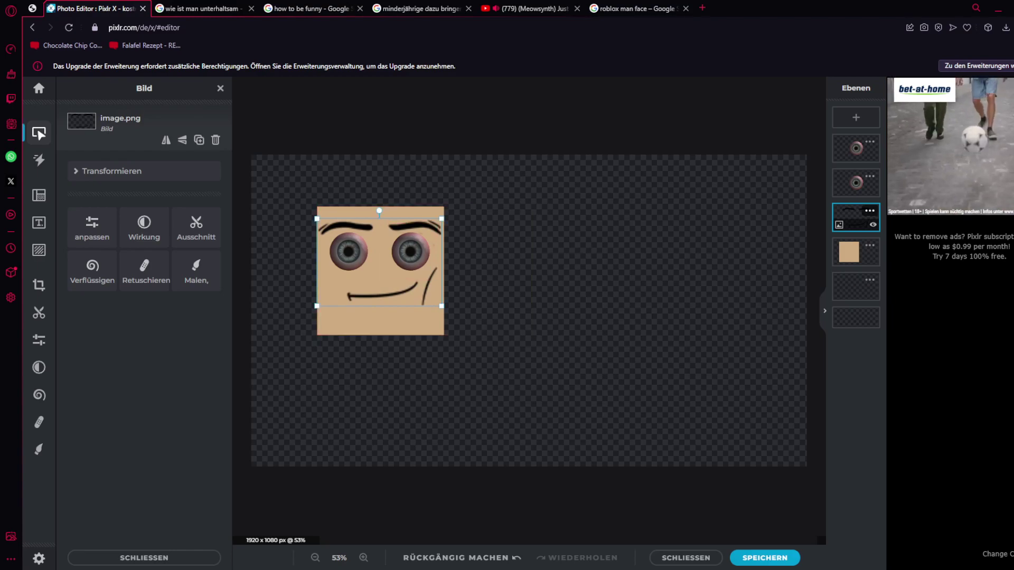
pyautogui.press('Escape')
pyautogui.moveTo(379, 286); pyautogui.dragTo(379, 287)
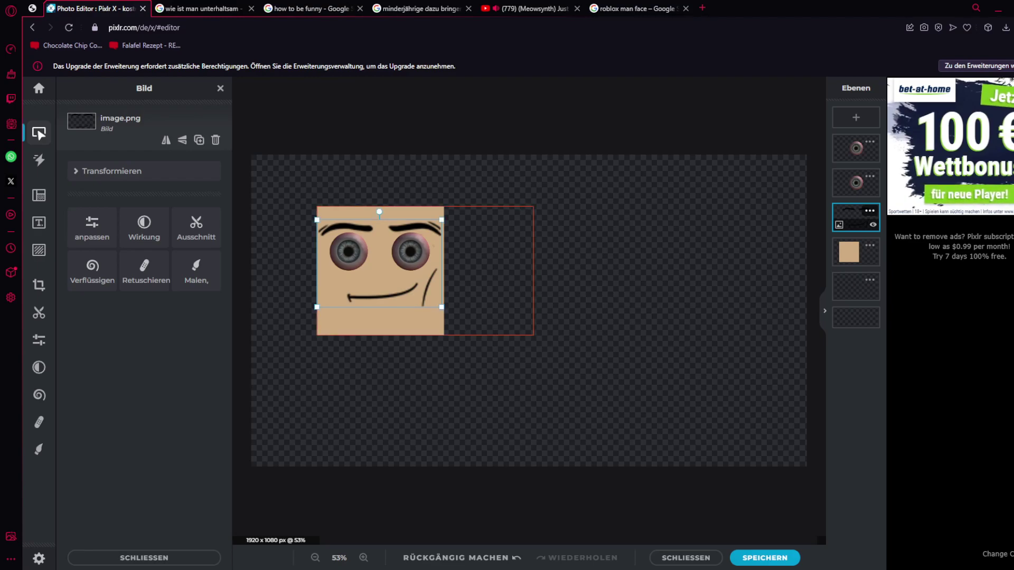
pyautogui.press('Escape')
pyautogui.click(379, 285)
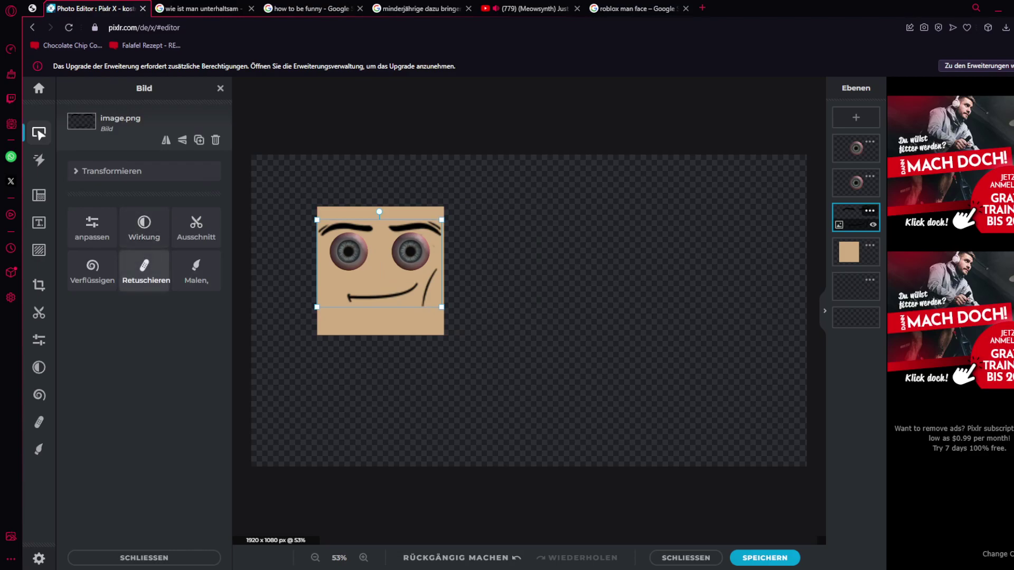
pyautogui.click(92, 226)
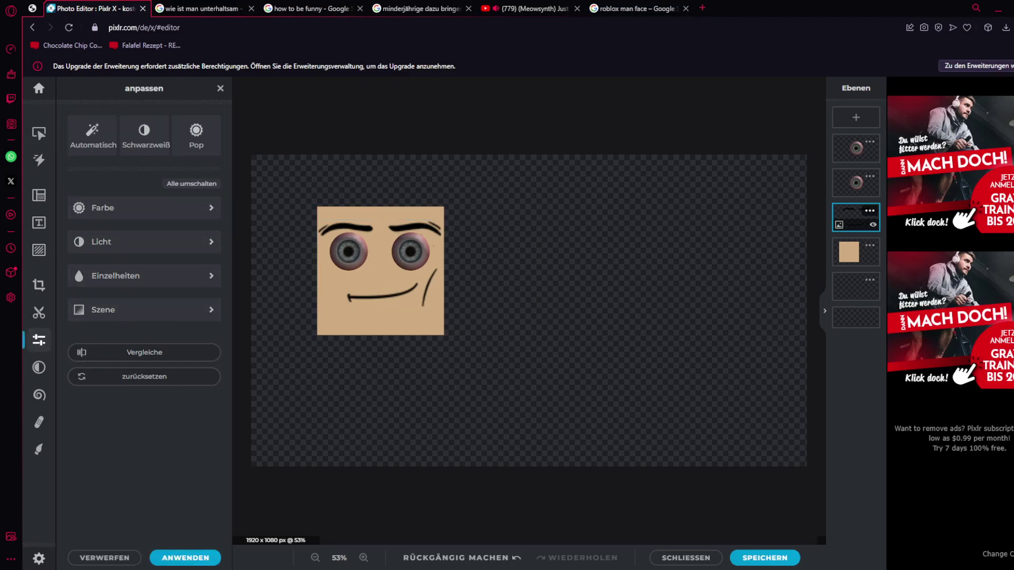
pyautogui.click(39, 133)
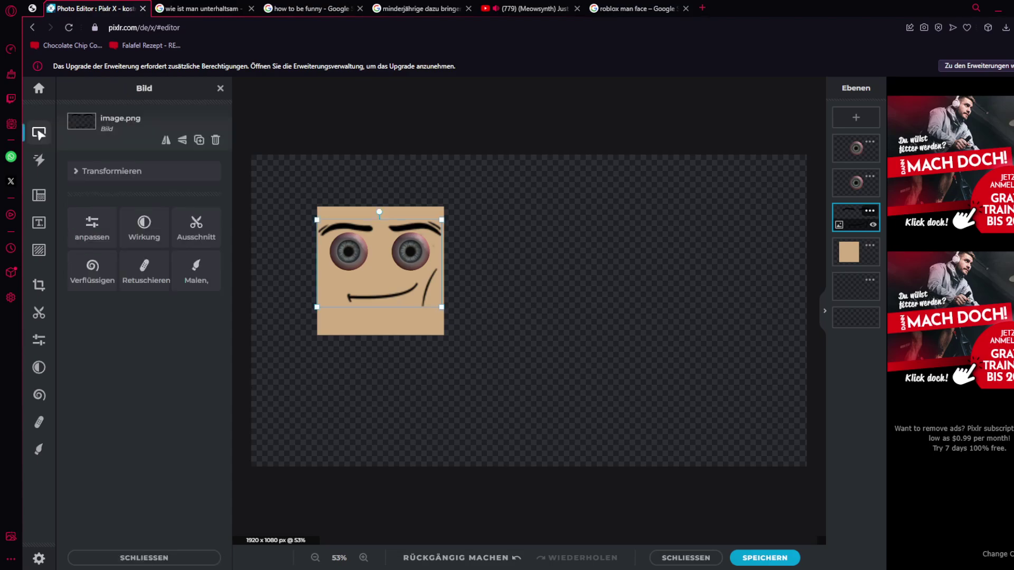
pyautogui.click(39, 133)
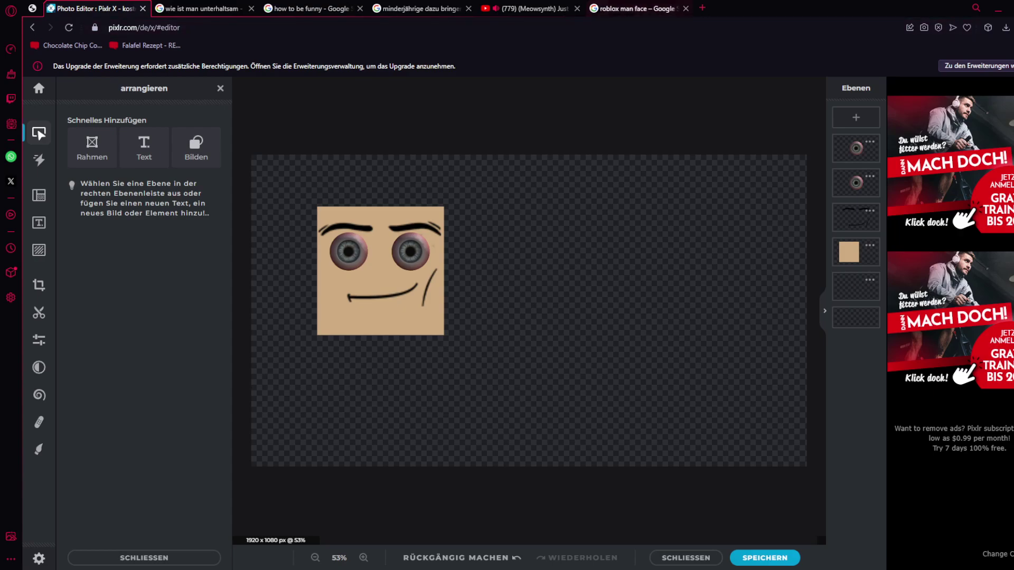
# - Search the web for "snot nose" in a new browser tab and show the image results
pyautogui.hotkey('ctrl', 't')
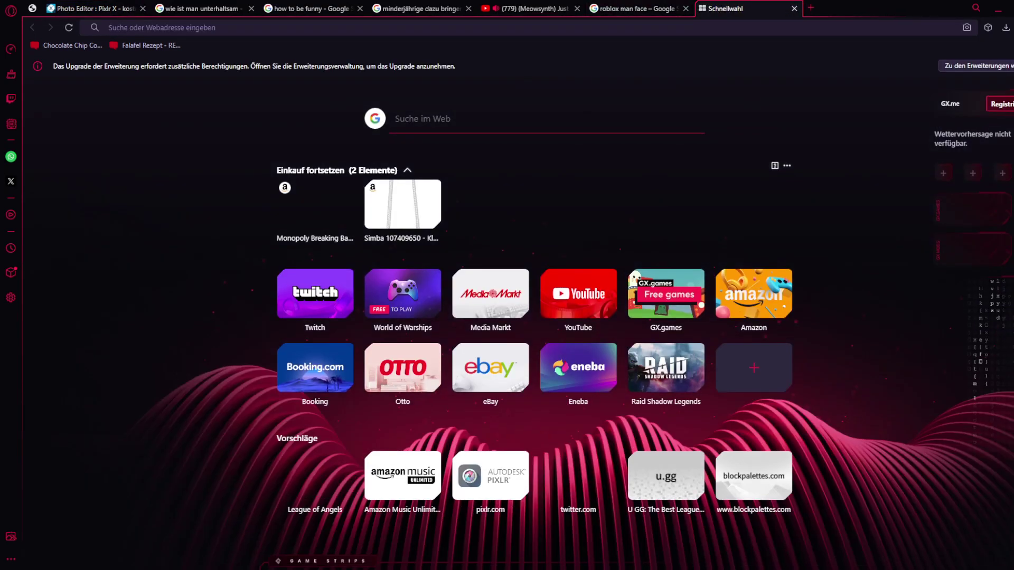
pyautogui.write('na')
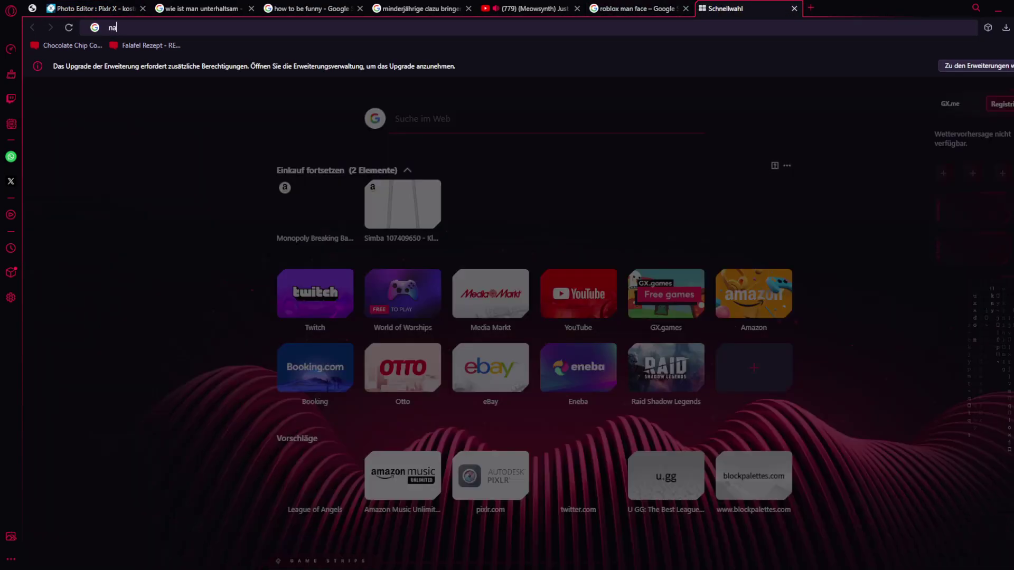
pyautogui.press('BackSpace')
pyautogui.press('BackSpace')
pyautogui.write('snot nose')
pyautogui.press('Return')
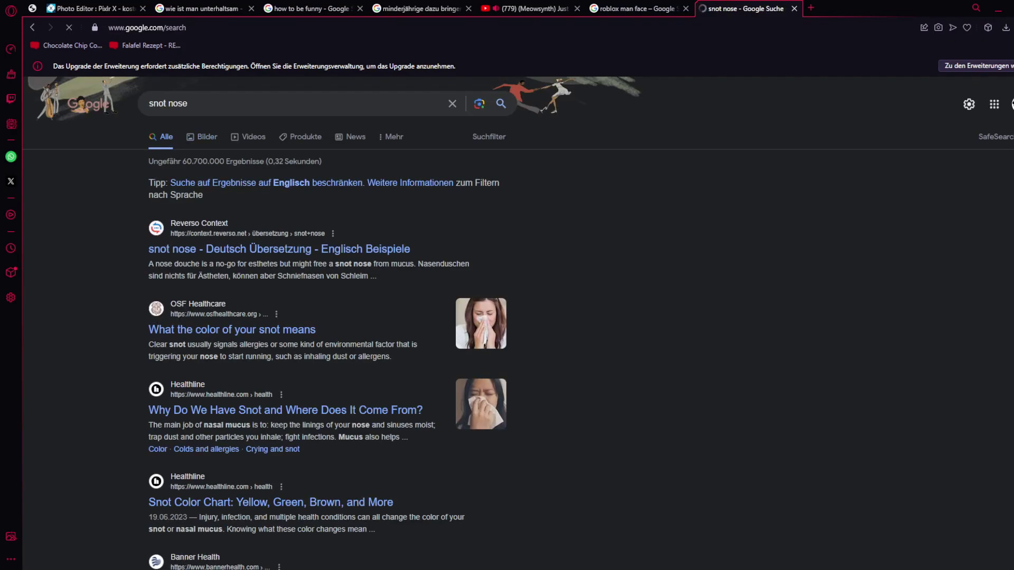
pyautogui.click(201, 137)
# - Preview the Etsy snot mask, and open the Adobe Stock close-up of a runny nose instead
pyautogui.click(218, 247)
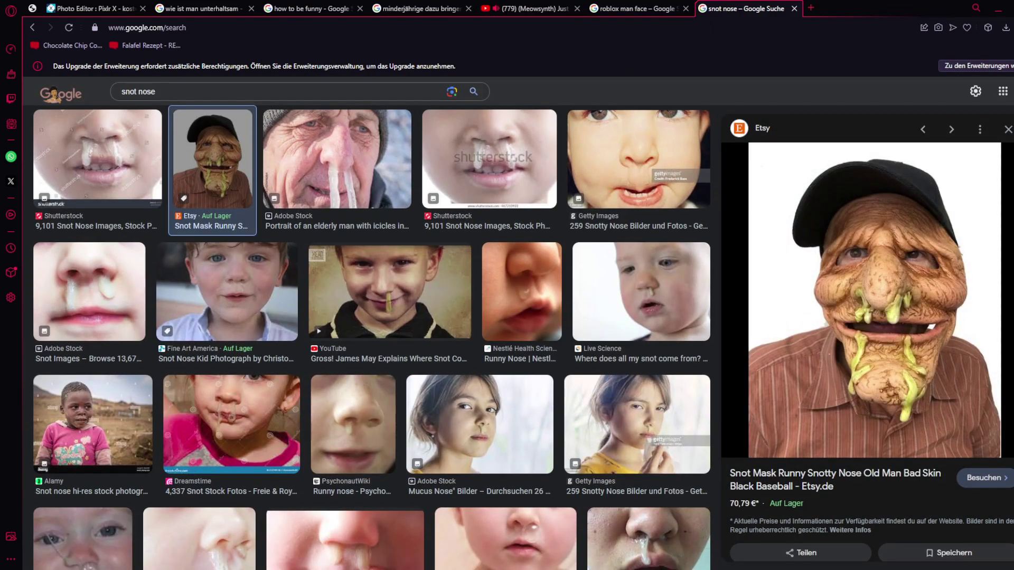
pyautogui.scroll(2, 370, 338)
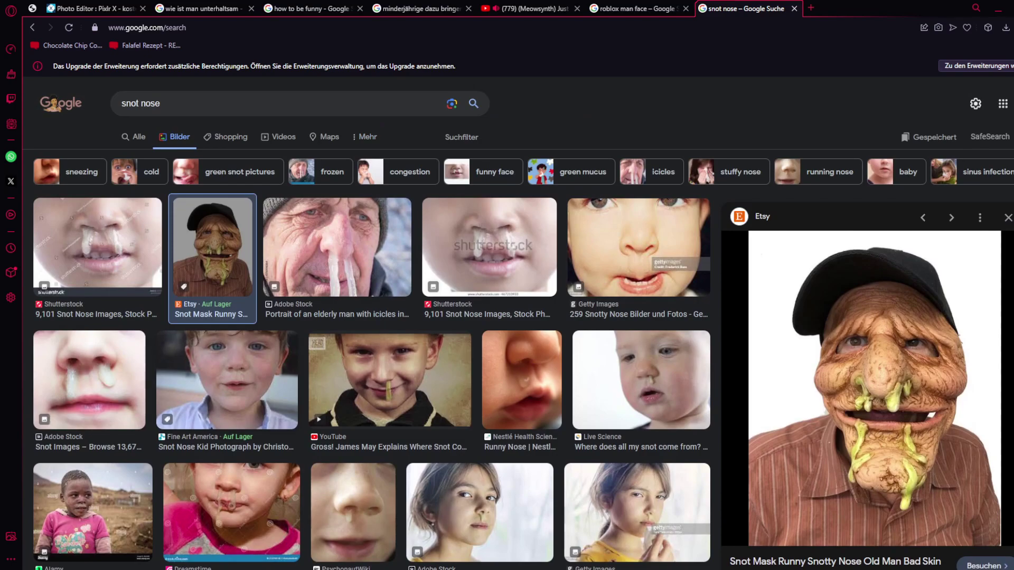
pyautogui.click(88, 379)
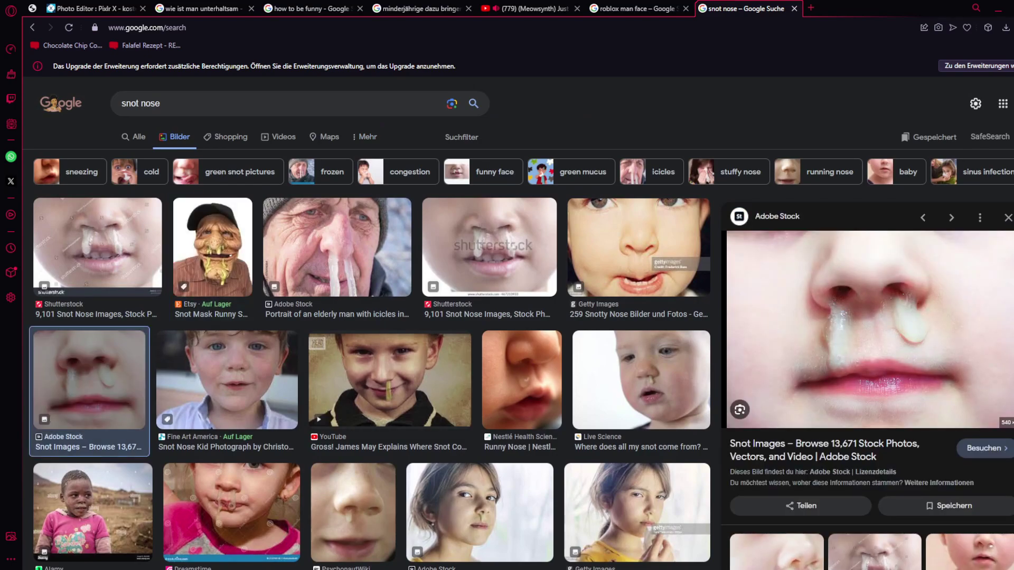
# - Paste the copied runny nose photo into Pixlr and position it directly below the face's mouth
pyautogui.click(527, 8)
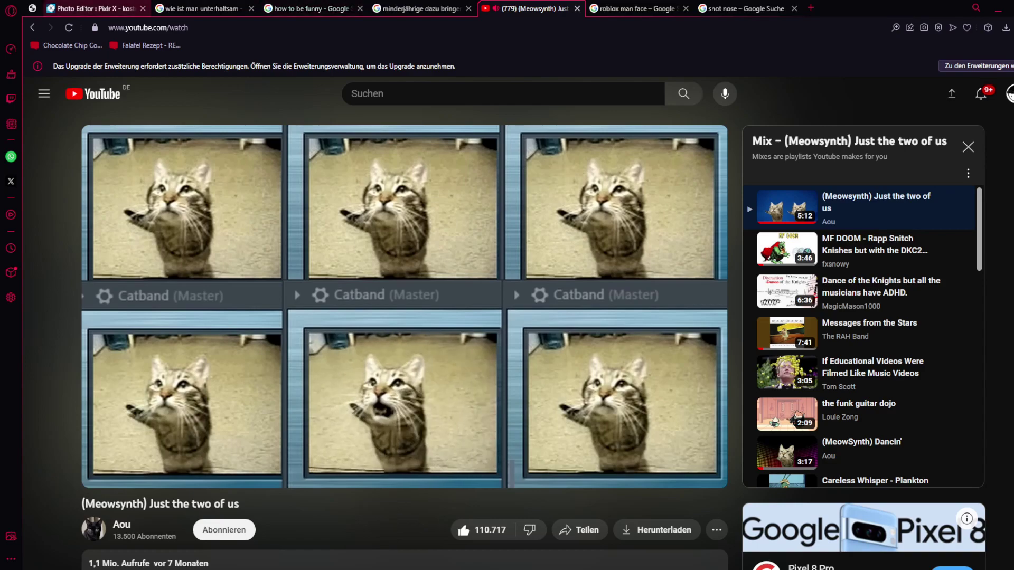
pyautogui.click(96, 9)
pyautogui.hotkey('ctrl', 'v')
pyautogui.scroll(3, 528, 310)
pyautogui.moveTo(698, 311)
pyautogui.mouseDown()
pyautogui.moveTo(716, 311)
pyautogui.moveTo(676, 324)
pyautogui.moveTo(628, 367)
pyautogui.moveTo(507, 391)
pyautogui.mouseUp()
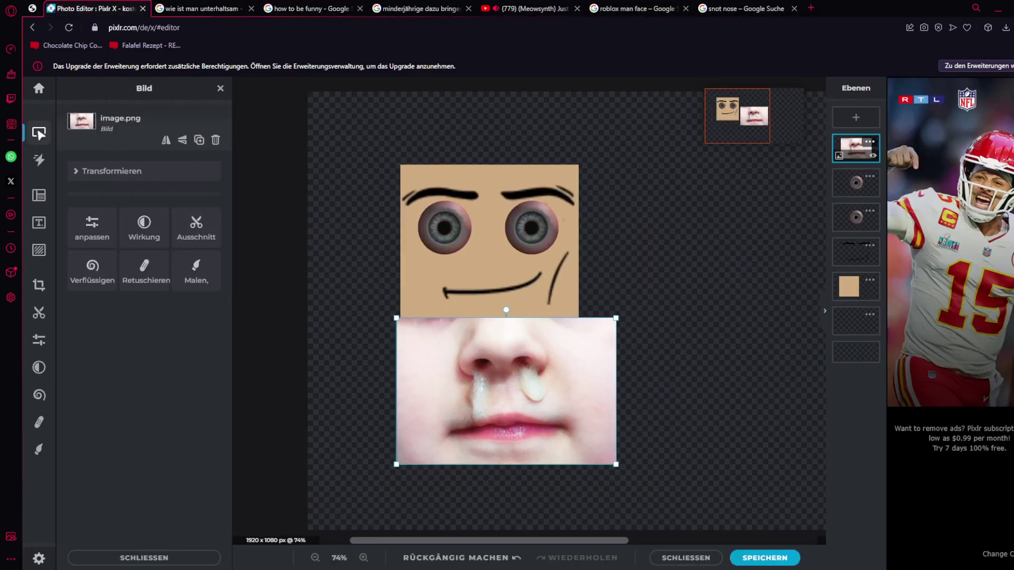
# - Erase the skin around the nose photo using an eraser of 600 px size and 46% softness
pyautogui.click(39, 450)
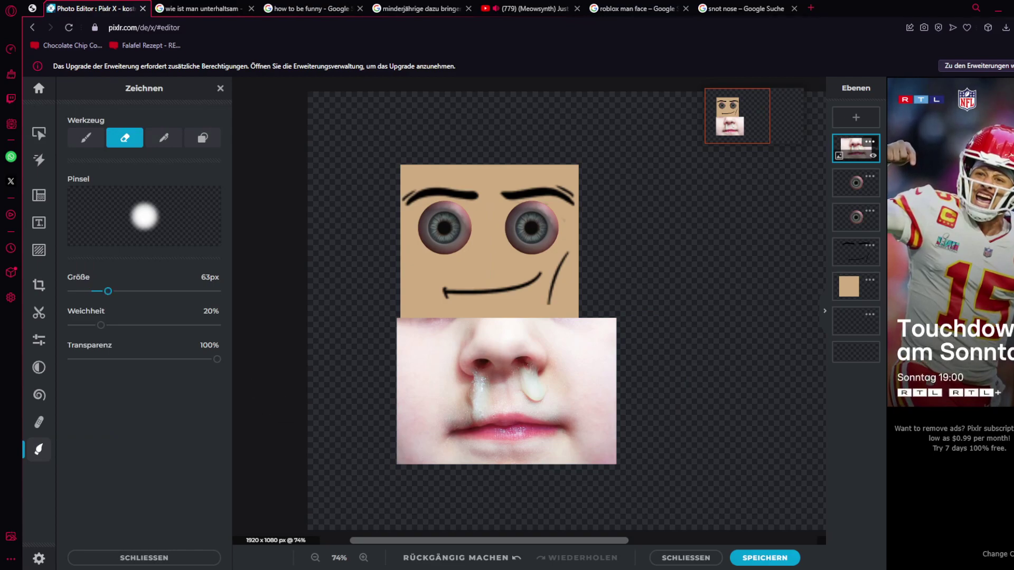
pyautogui.moveTo(108, 291); pyautogui.dragTo(145, 291)
pyautogui.moveTo(101, 326); pyautogui.dragTo(138, 325)
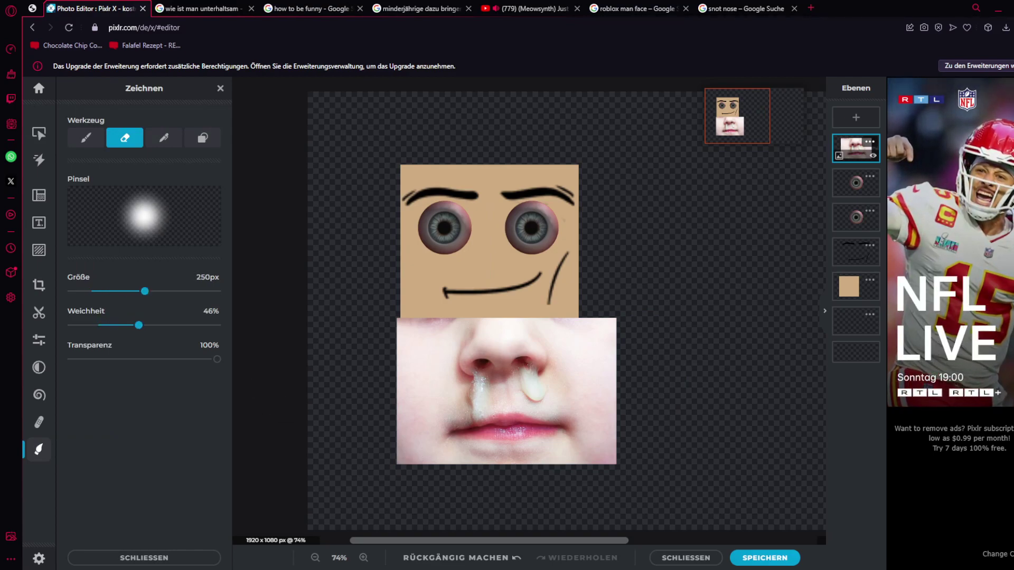
pyautogui.moveTo(145, 290); pyautogui.dragTo(178, 291)
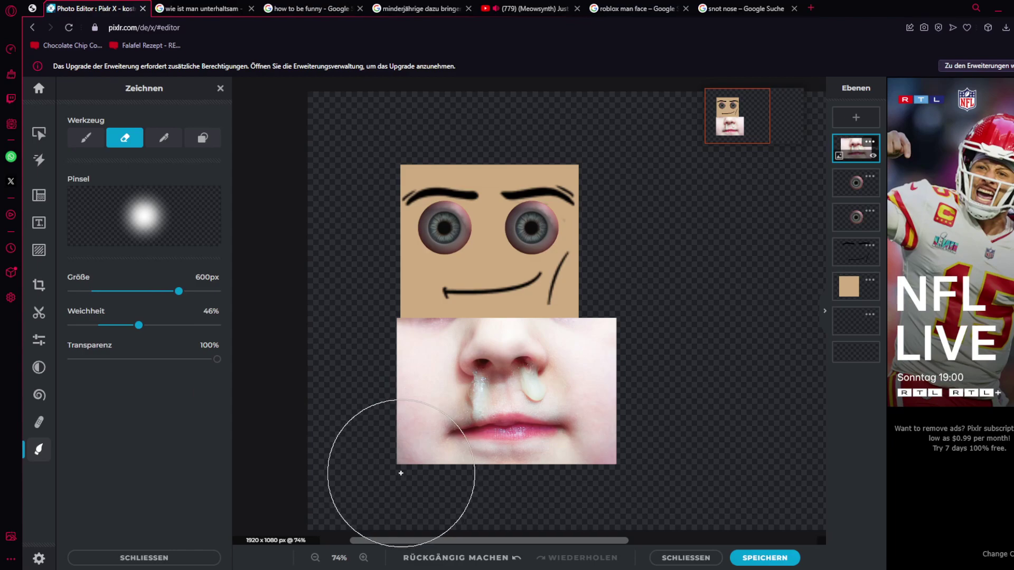
pyautogui.click(377, 436)
pyautogui.moveTo(377, 436)
pyautogui.mouseDown()
pyautogui.moveTo(367, 376)
pyautogui.moveTo(378, 291)
pyautogui.moveTo(404, 263)
pyautogui.moveTo(397, 333)
pyautogui.moveTo(375, 386)
pyautogui.moveTo(392, 472)
pyautogui.moveTo(473, 507)
pyautogui.moveTo(514, 509)
pyautogui.moveTo(529, 487)
pyautogui.moveTo(610, 497)
pyautogui.moveTo(640, 445)
pyautogui.moveTo(629, 323)
pyautogui.mouseUp()
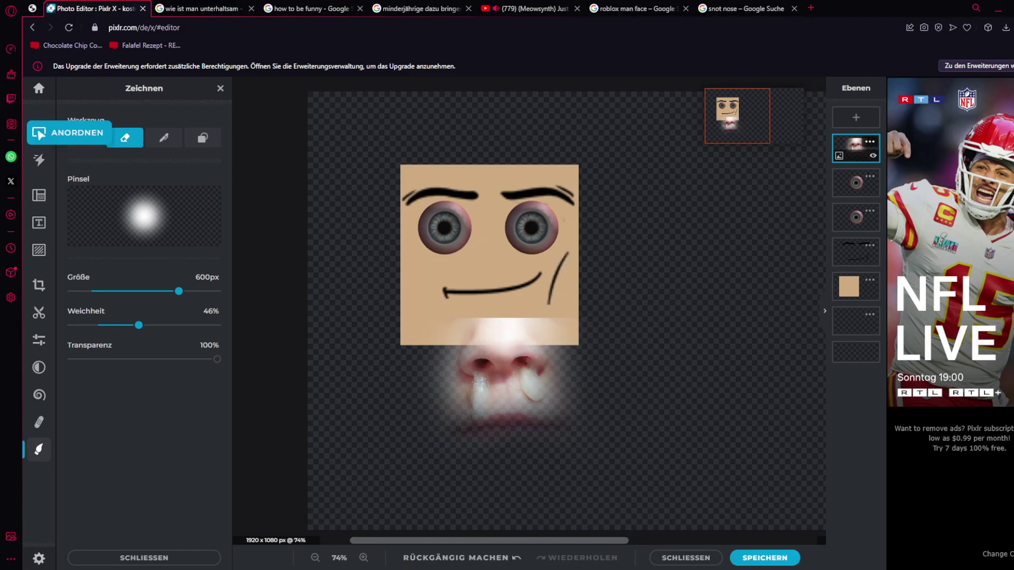
# - Move the cut-out nose onto the face, shrink it and centre it between the eyes above the mouth
pyautogui.click(39, 133)
pyautogui.moveTo(506, 390); pyautogui.dragTo(488, 272)
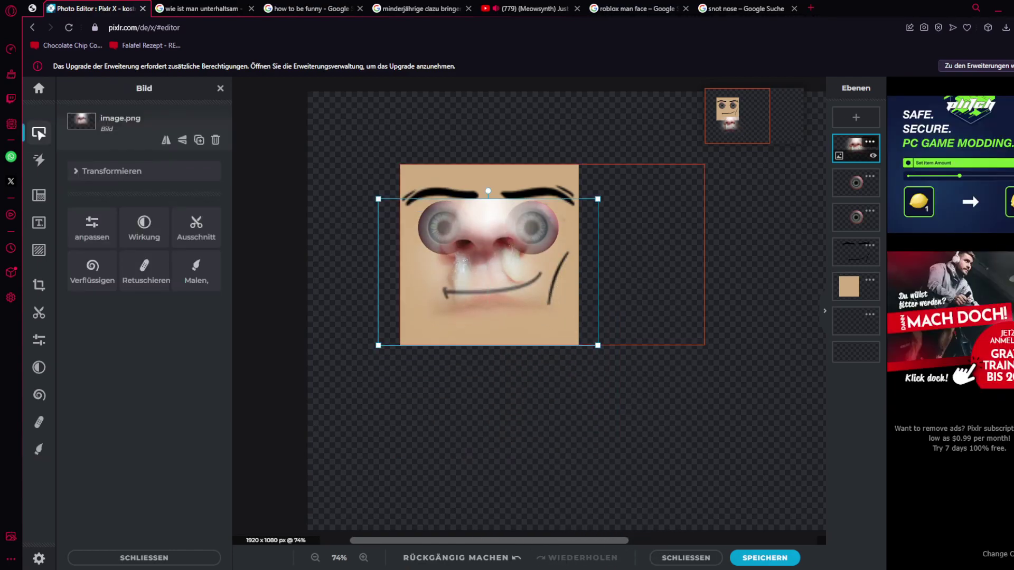
pyautogui.moveTo(597, 198); pyautogui.dragTo(504, 262)
pyautogui.moveTo(441, 302); pyautogui.dragTo(488, 278)
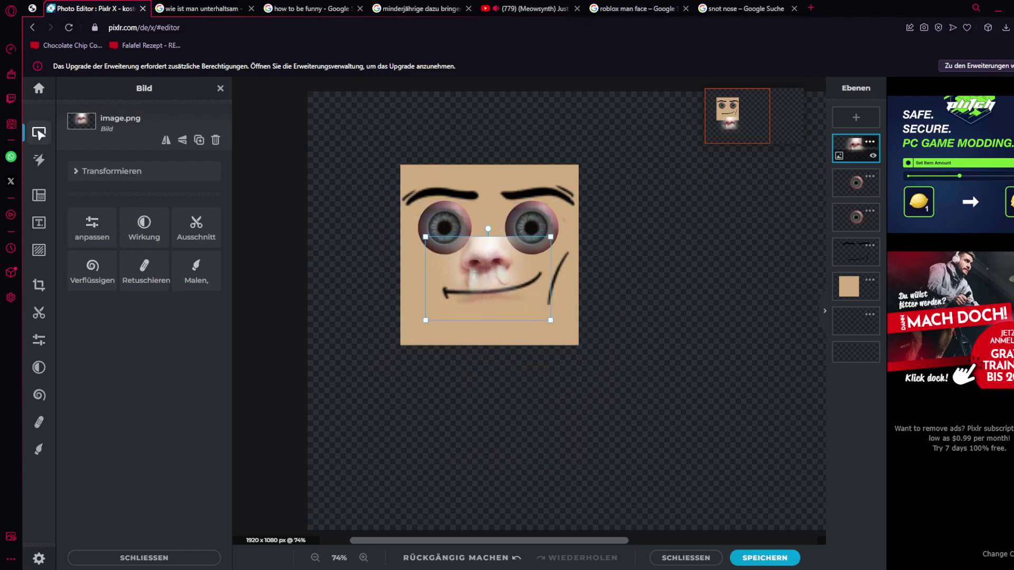
pyautogui.press('Escape')
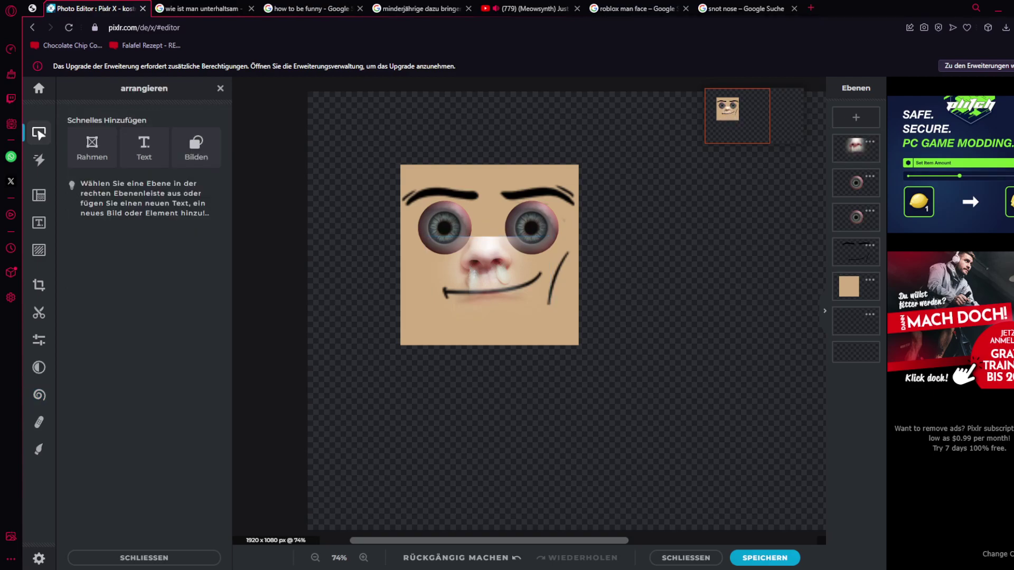
# - Erase the nose layer's hard rim to blend it into the face, using 71% softness and sizes from 43 to 220 px
pyautogui.scroll(-2, 529, 310)
pyautogui.scroll(1, 529, 310)
pyautogui.click(38, 449)
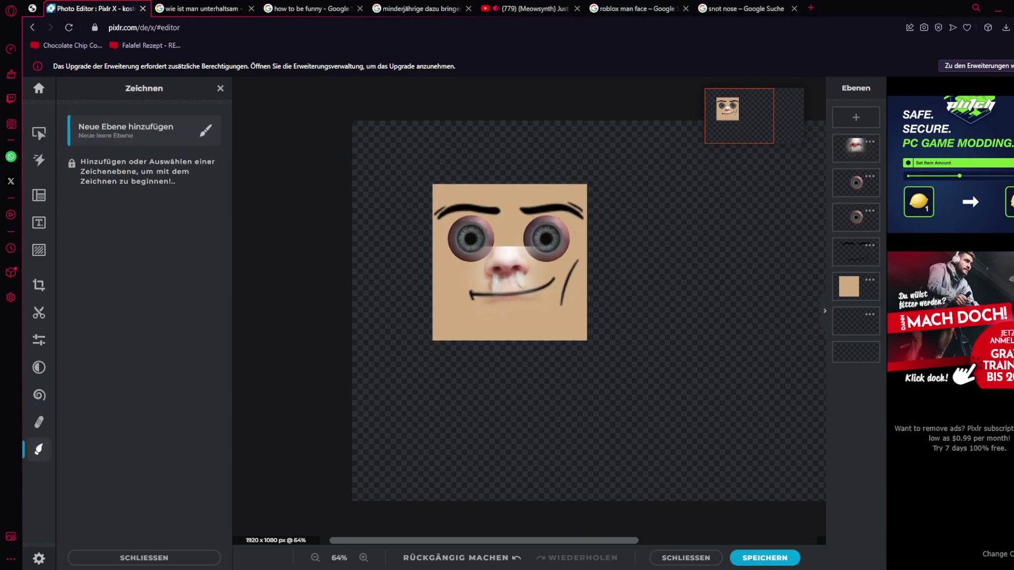
pyautogui.click(855, 148)
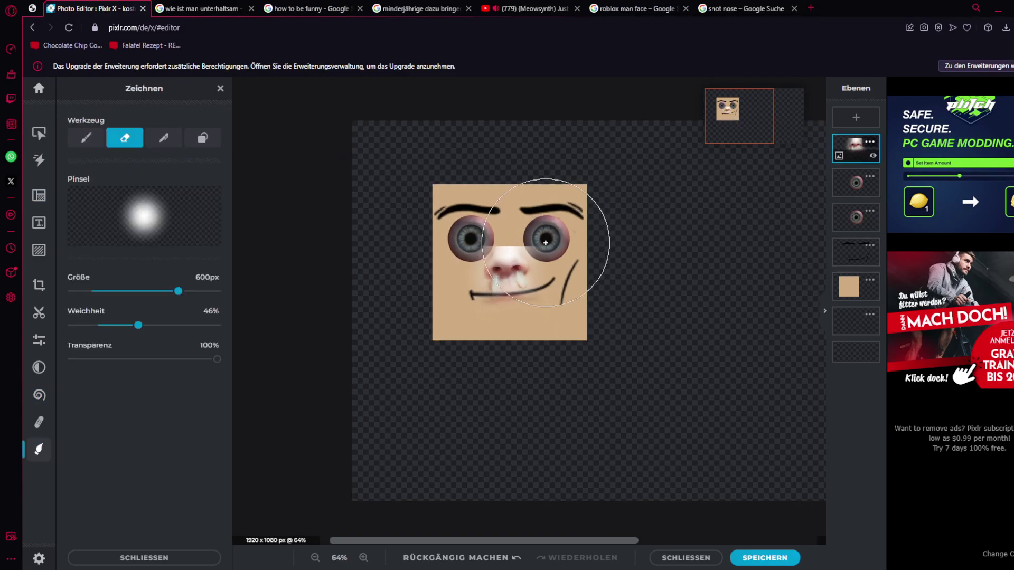
pyautogui.moveTo(135, 324)
pyautogui.mouseDown()
pyautogui.moveTo(165, 325)
pyautogui.moveTo(72, 325)
pyautogui.mouseUp()
pyautogui.moveTo(99, 291); pyautogui.dragTo(96, 291)
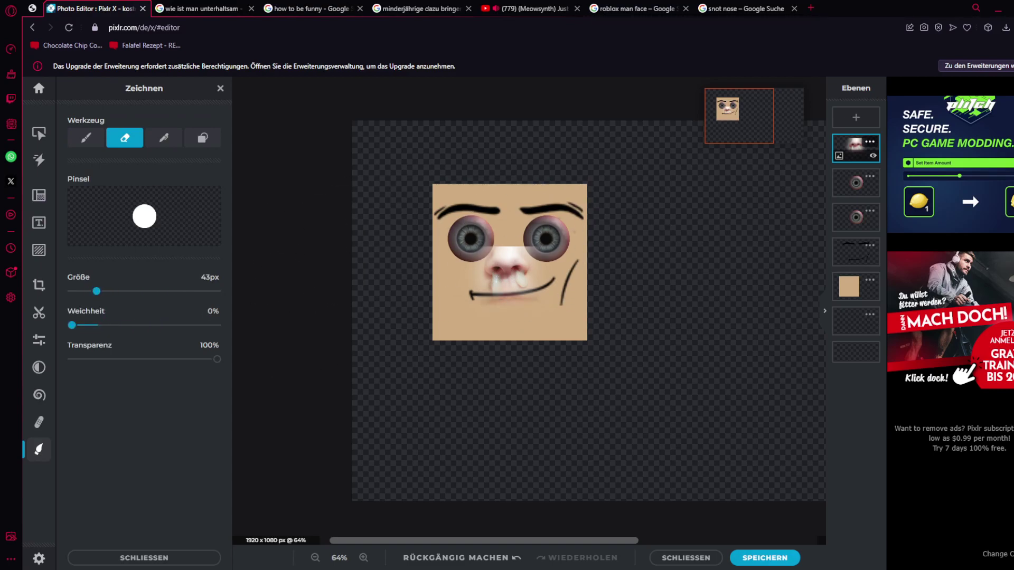
pyautogui.scroll(2, 412, 290)
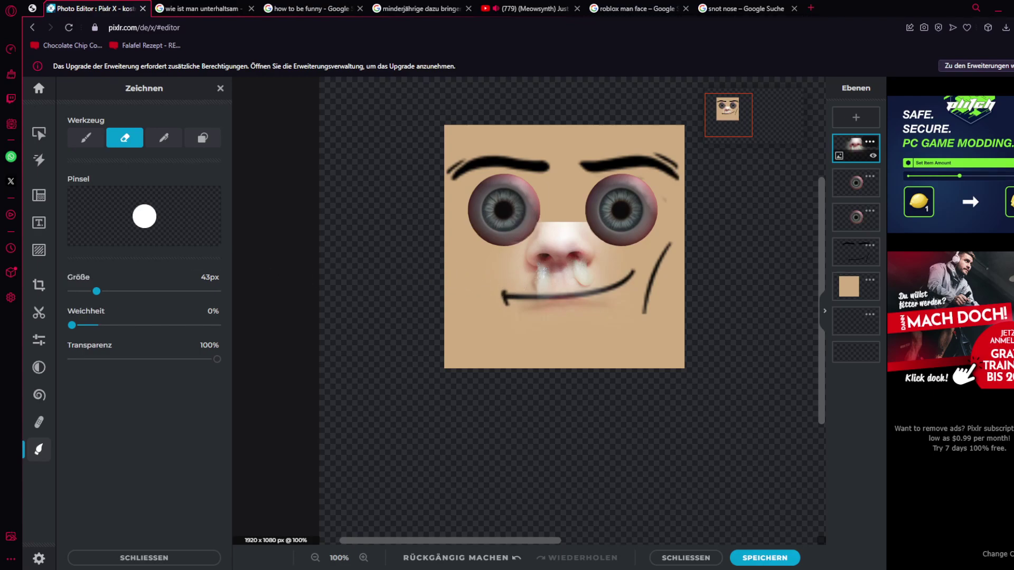
pyautogui.moveTo(71, 325); pyautogui.dragTo(165, 325)
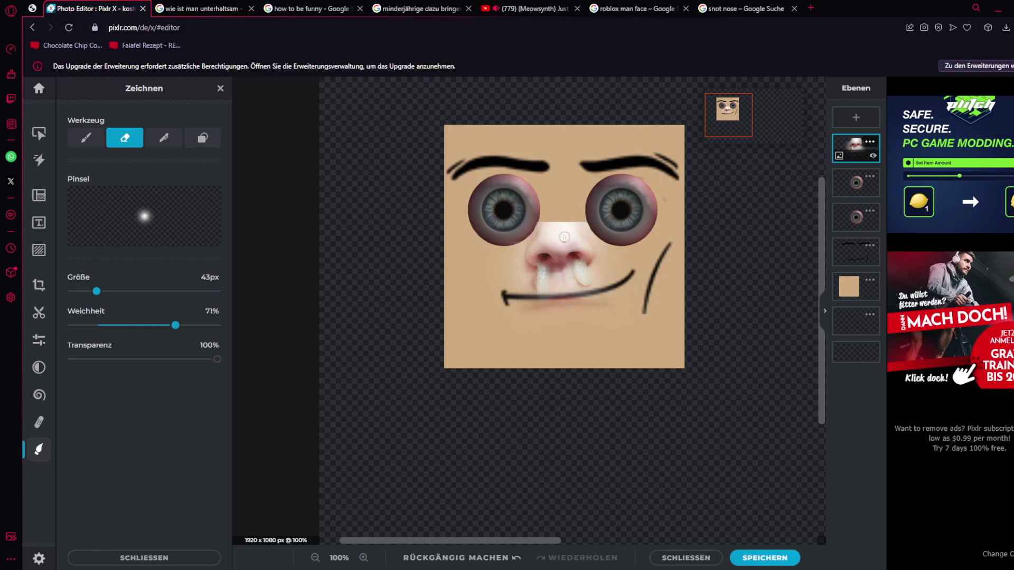
pyautogui.moveTo(99, 291); pyautogui.dragTo(117, 291)
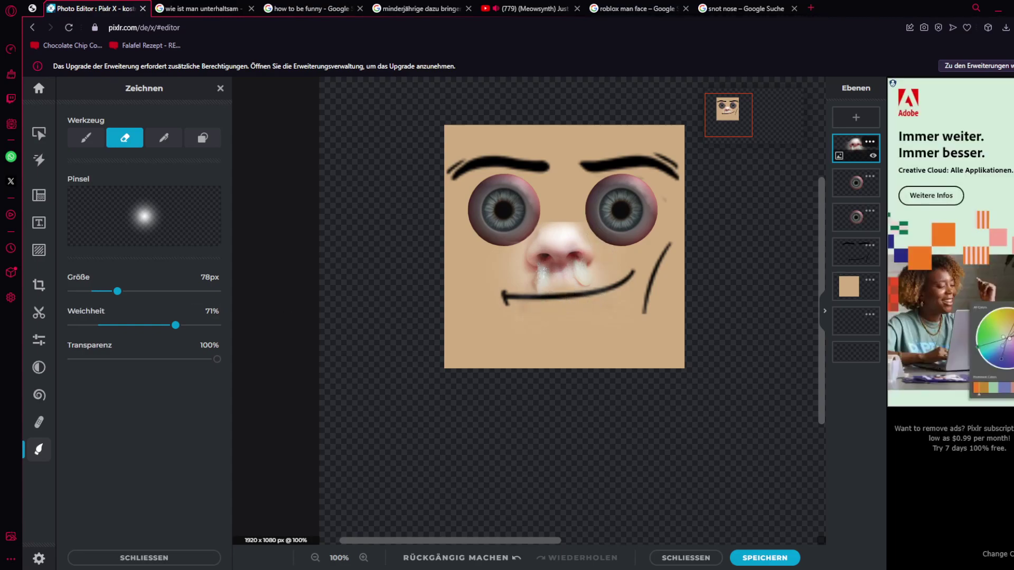
pyautogui.moveTo(136, 291); pyautogui.dragTo(141, 291)
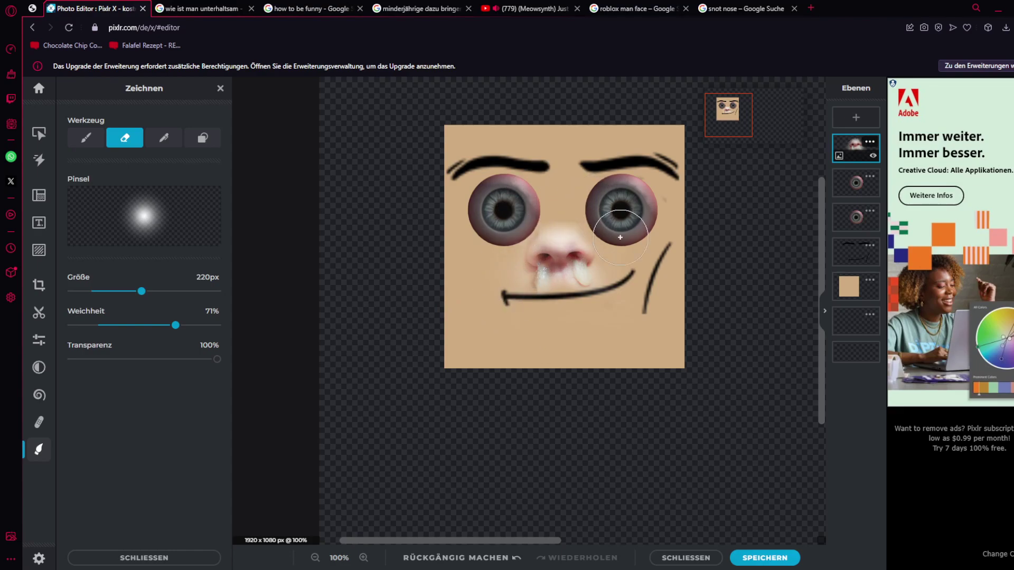
pyautogui.scroll(-5, 650, 317)
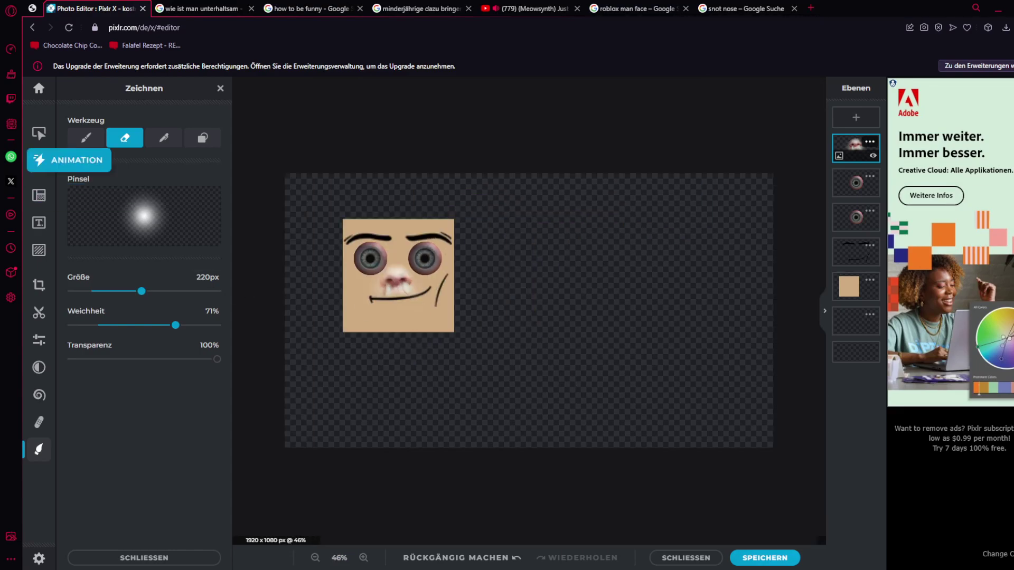
pyautogui.click(39, 133)
pyautogui.press('Escape')
pyautogui.scroll(2, 529, 311)
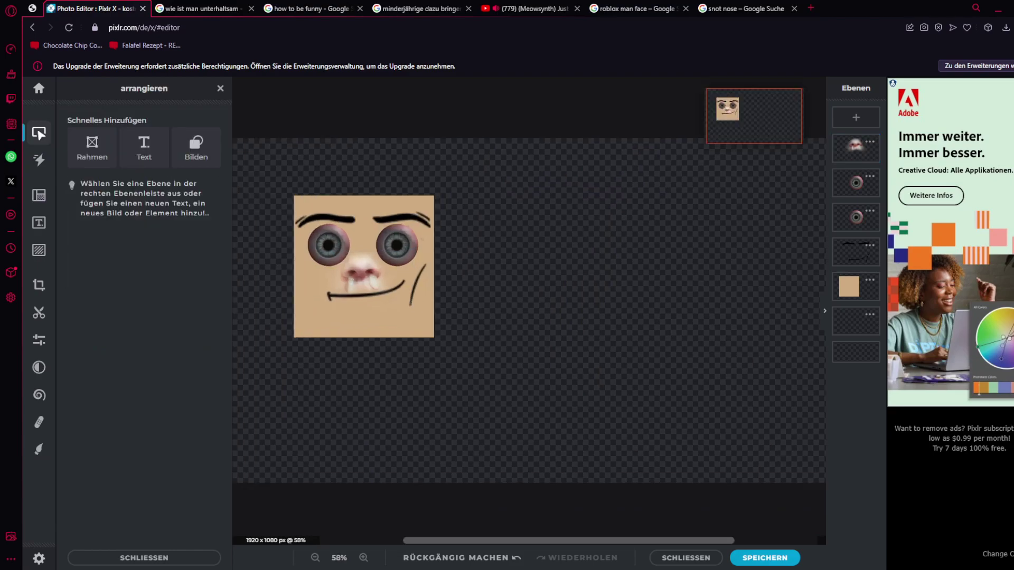
pyautogui.hscroll(-3, 528, 310)
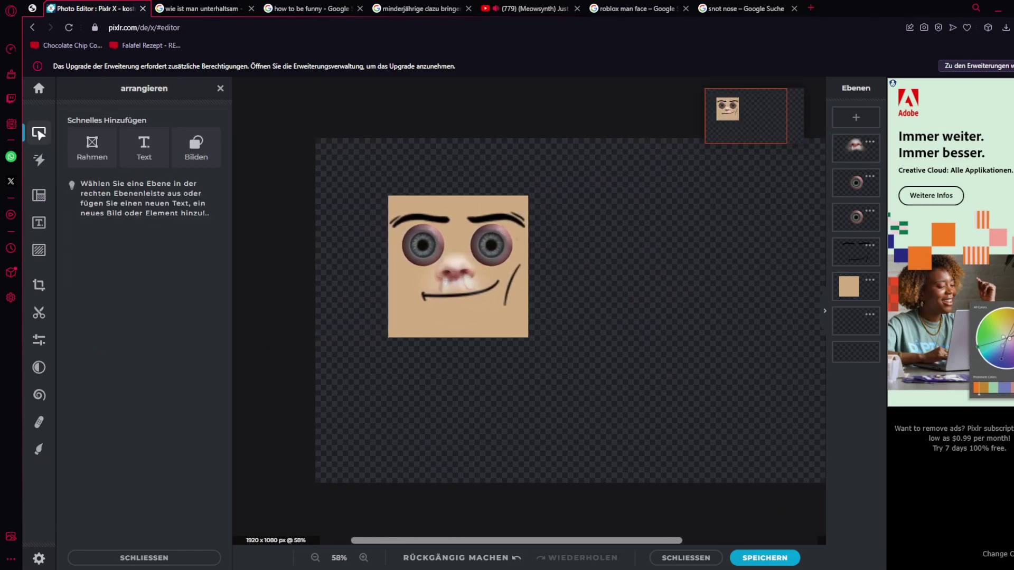
pyautogui.scroll(1, 447, 308)
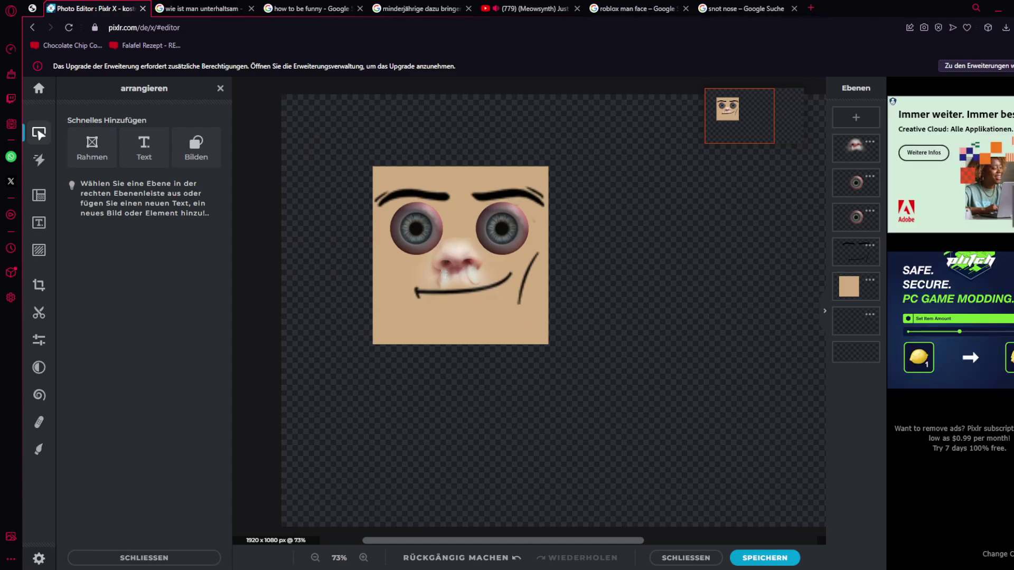
pyautogui.scroll(-1, 425, 311)
pyautogui.moveTo(521, 540); pyautogui.dragTo(540, 540)
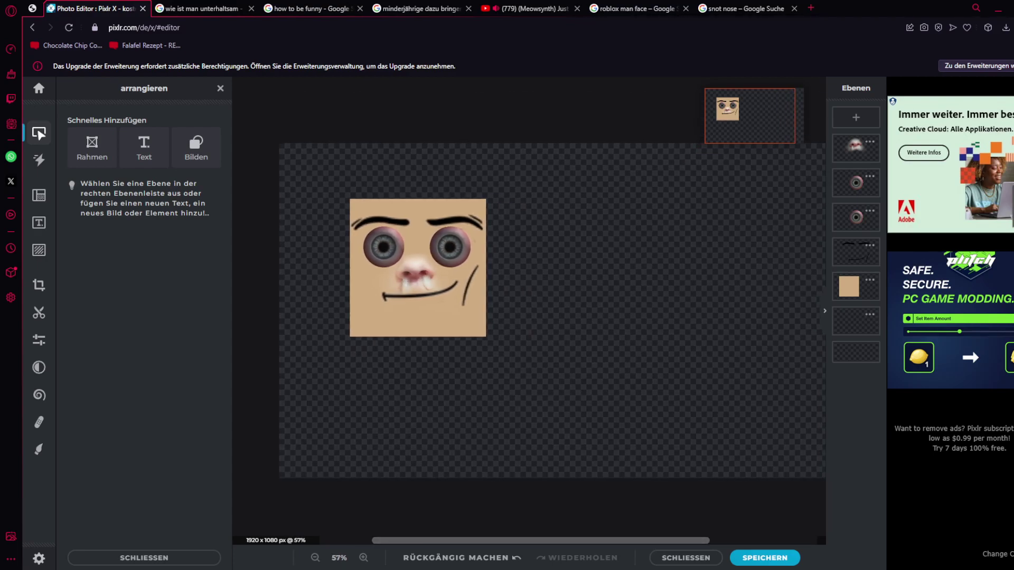
# - Add an empty layer beneath the tan square's layer
pyautogui.click(855, 320)
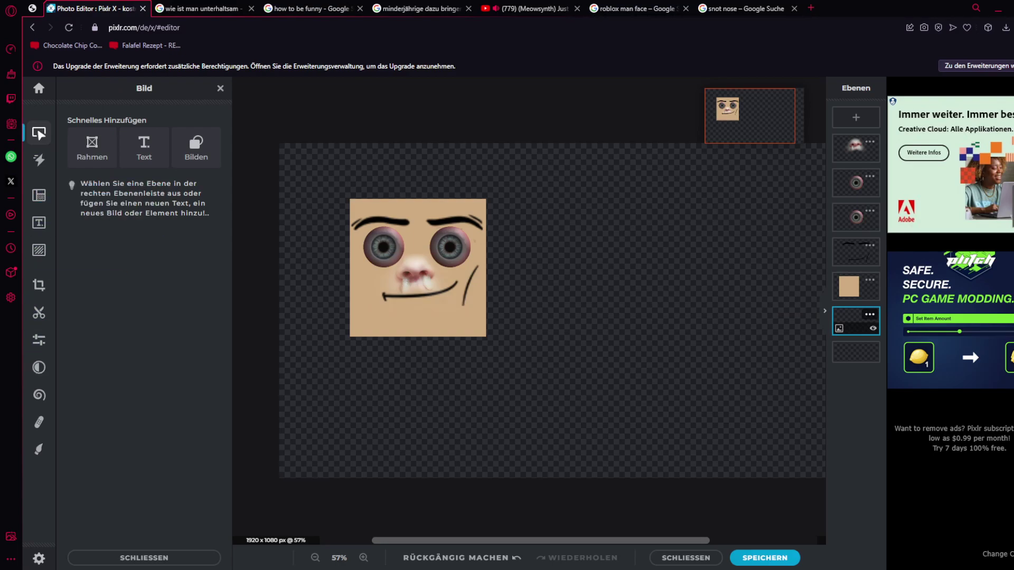
pyautogui.press('Escape')
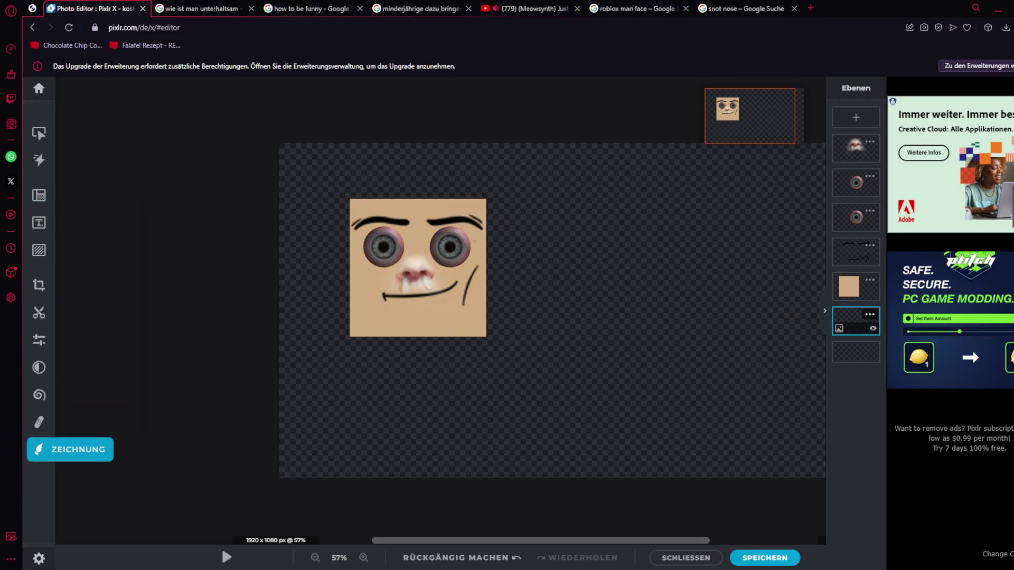
pyautogui.click(855, 116)
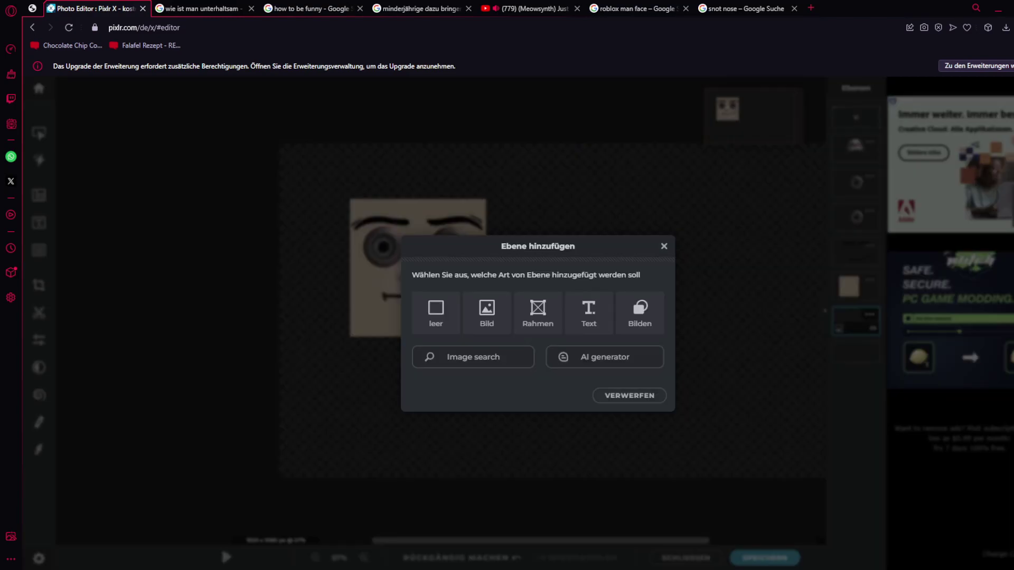
pyautogui.click(436, 313)
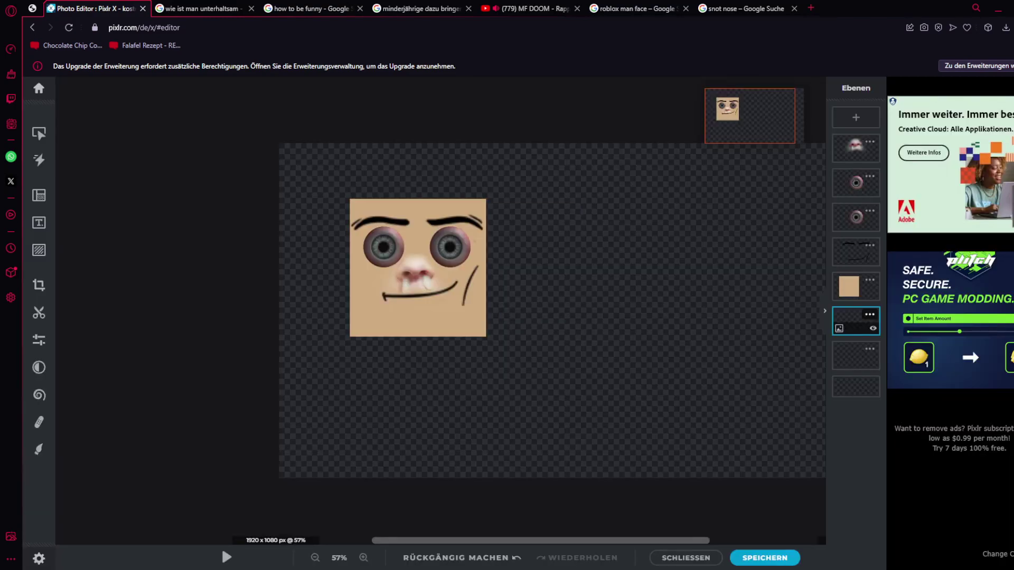
pyautogui.scroll(-2, 549, 396)
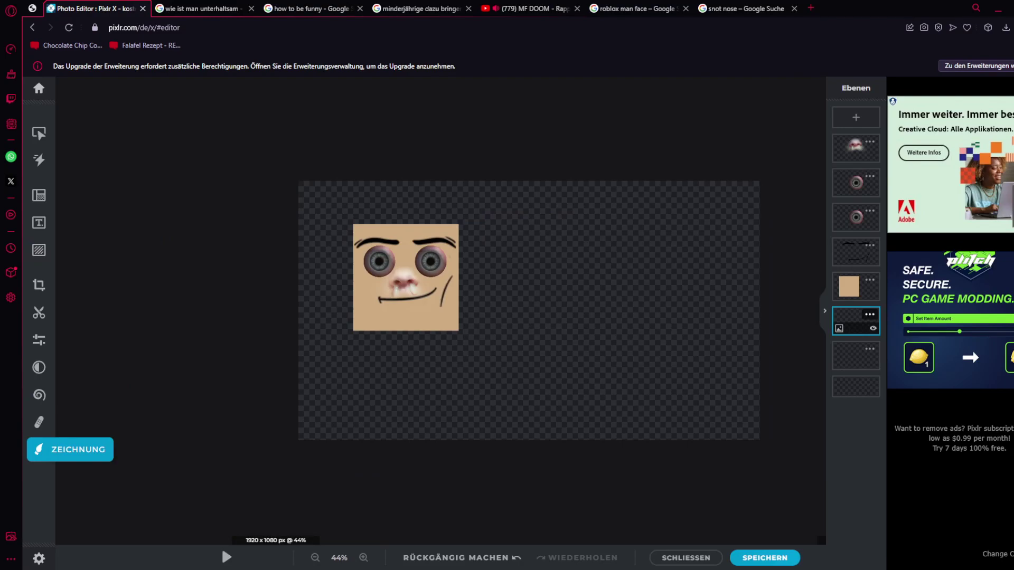
pyautogui.click(38, 422)
pyautogui.click(39, 449)
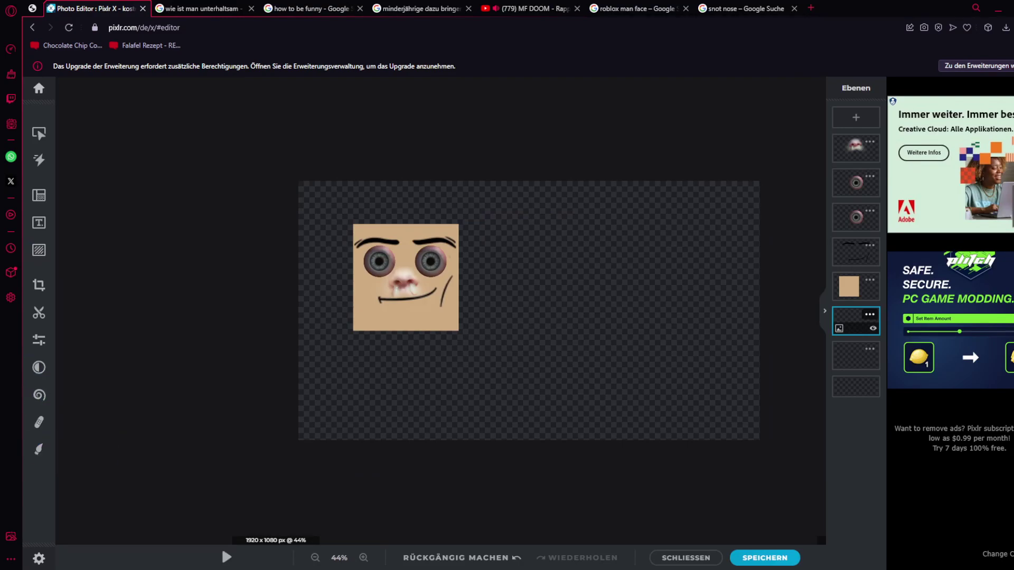
pyautogui.click(39, 367)
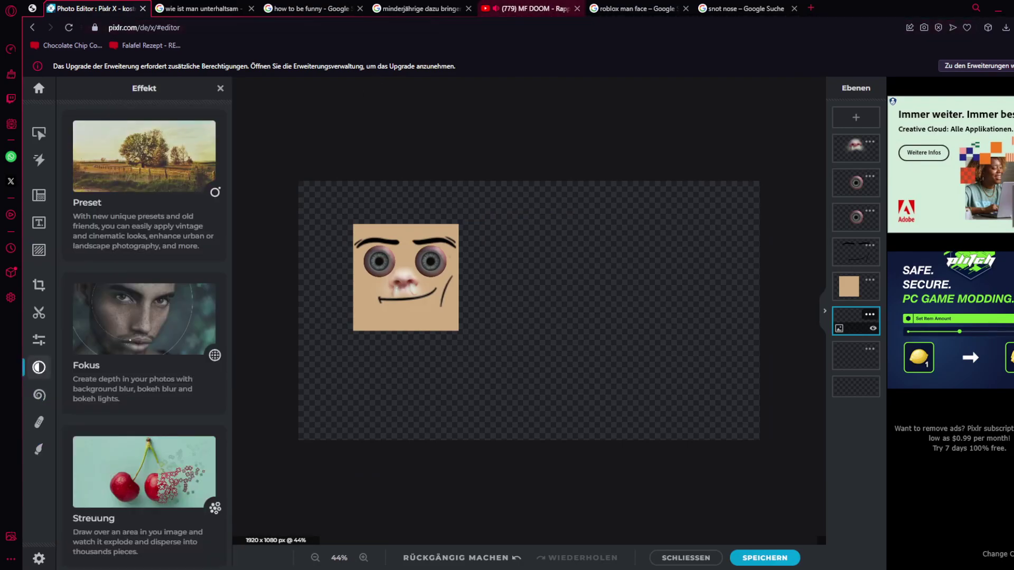
# - Switch to YouTube, play "(Meowsynth) Just the two of us" from the mix, and return to Pixlr
pyautogui.click(530, 8)
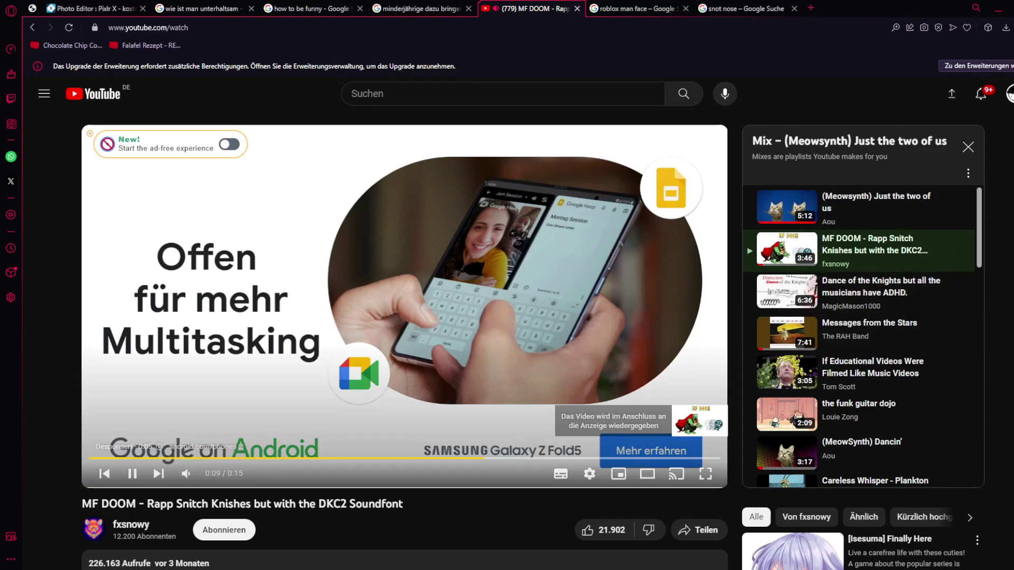
pyautogui.click(857, 207)
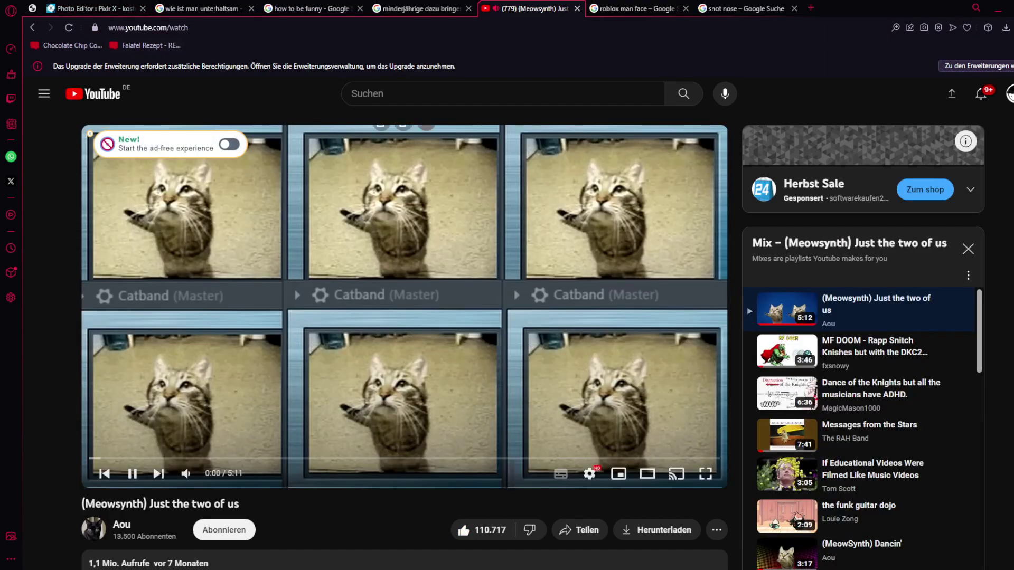
pyautogui.hotkey('ctrl', '1')
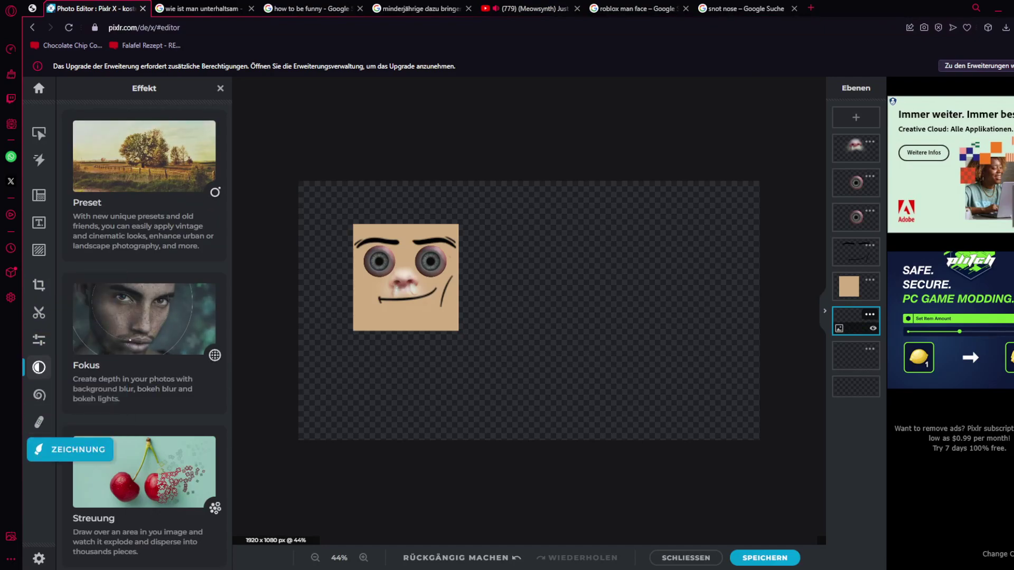
# - Set up a filled rectangle shape in purple #8B26C9 for drawing on the empty layer beneath the tan square
pyautogui.click(38, 449)
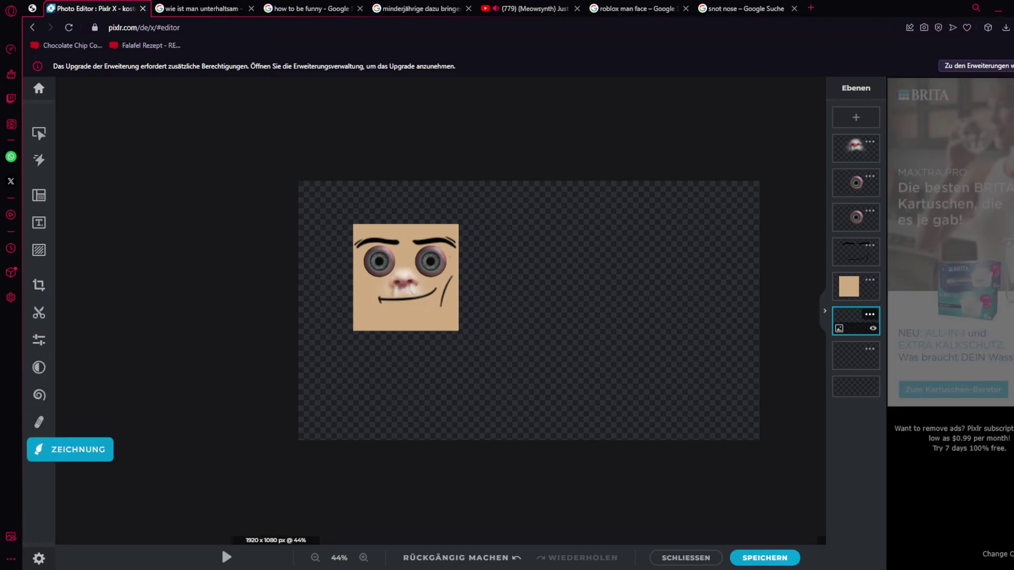
pyautogui.click(855, 286)
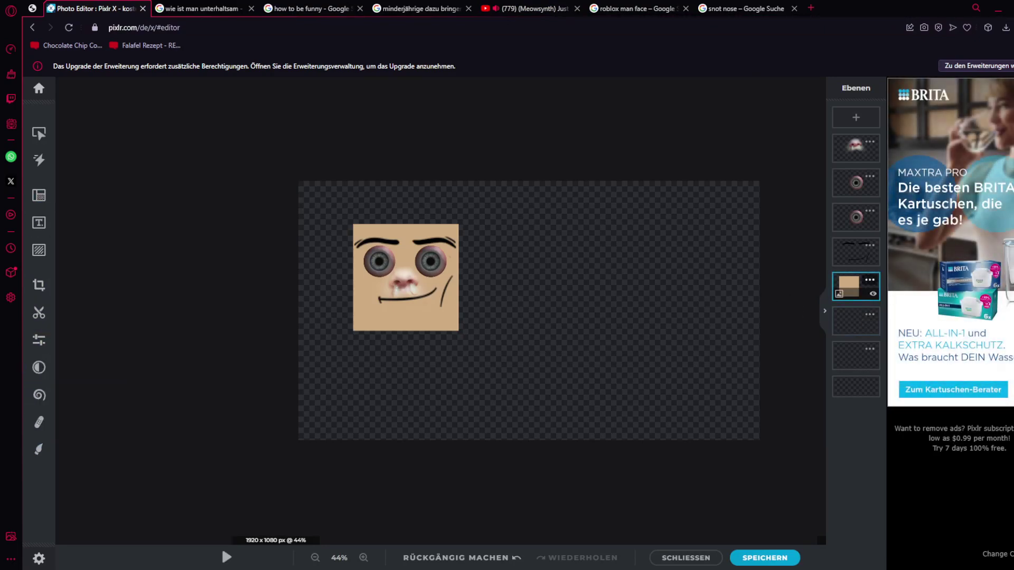
pyautogui.click(39, 450)
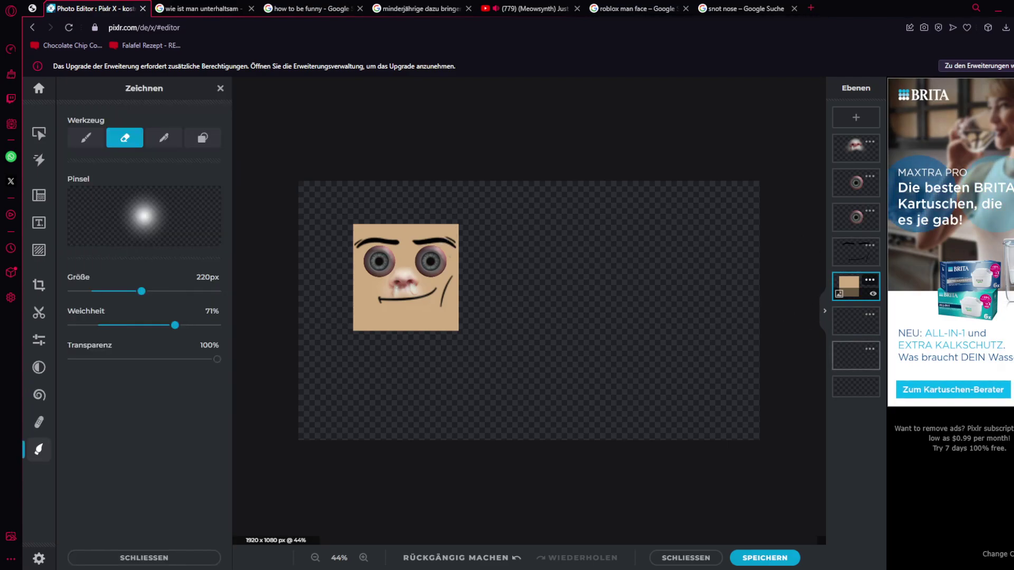
pyautogui.click(850, 321)
pyautogui.click(202, 138)
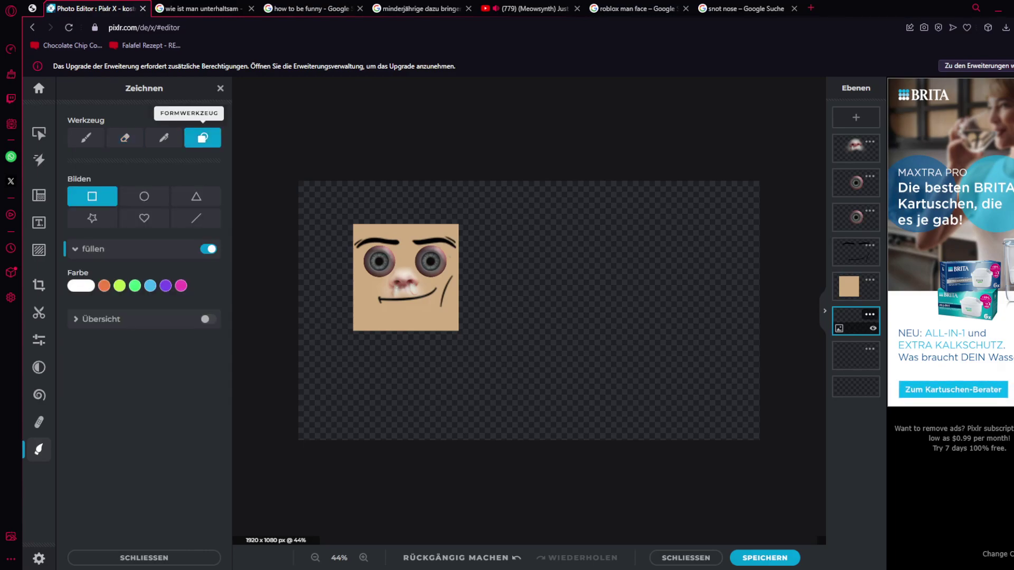
pyautogui.click(80, 286)
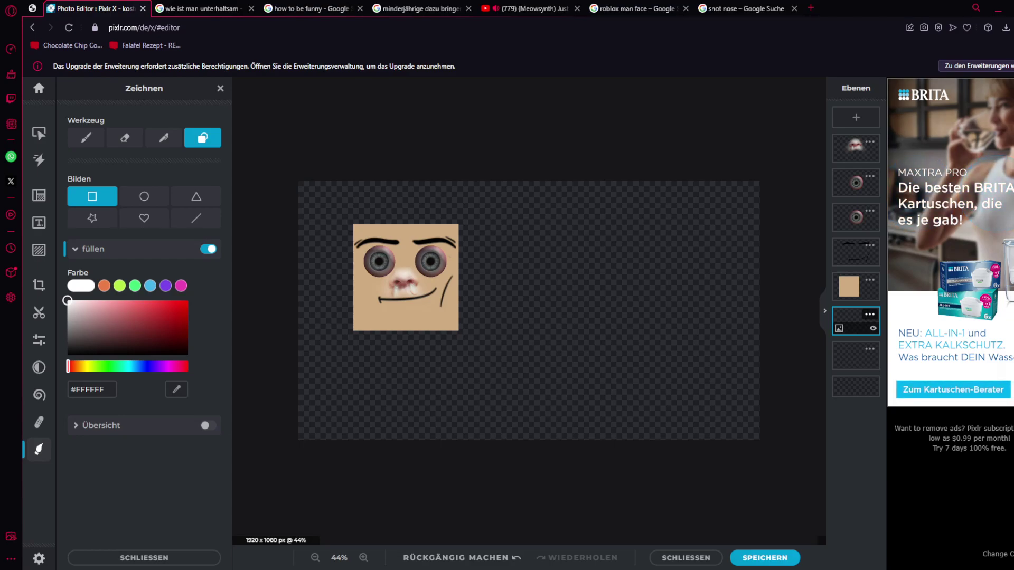
pyautogui.moveTo(68, 366); pyautogui.dragTo(160, 366)
pyautogui.click(148, 323)
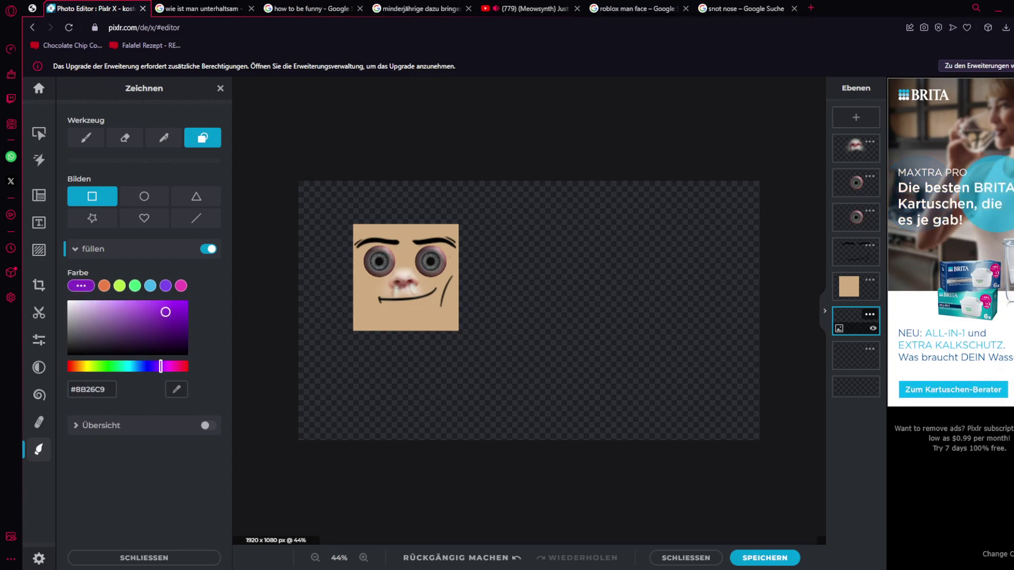
# - Try to draw a purple rectangle behind the tan face, undoing the misplaced attempts
pyautogui.moveTo(361, 206)
pyautogui.mouseDown()
pyautogui.moveTo(560, 340)
pyautogui.moveTo(527, 353)
pyautogui.mouseUp()
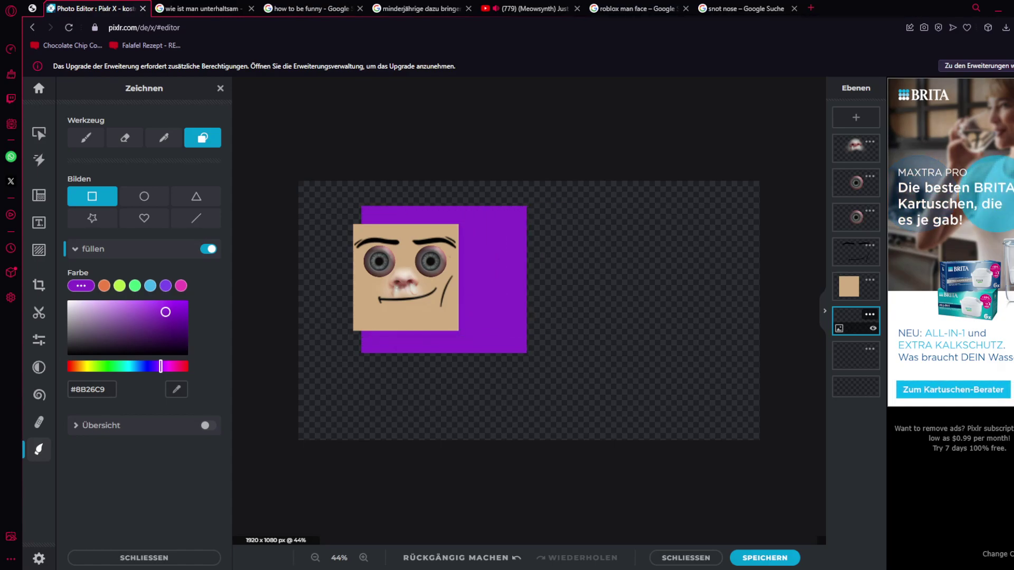
pyautogui.click(458, 557)
pyautogui.click(464, 557)
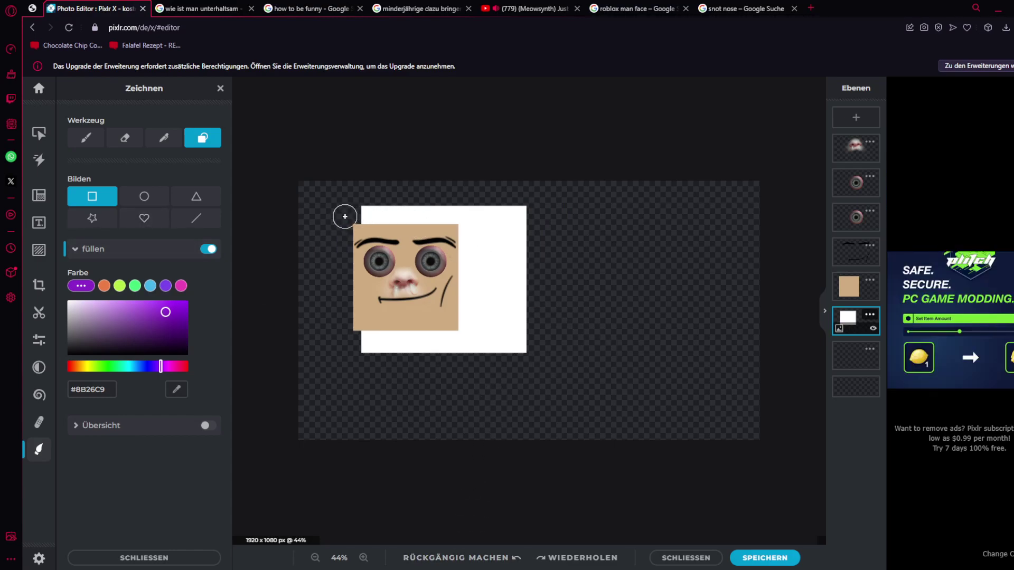
pyautogui.moveTo(345, 217); pyautogui.dragTo(465, 340)
pyautogui.scroll(-2, 449, 404)
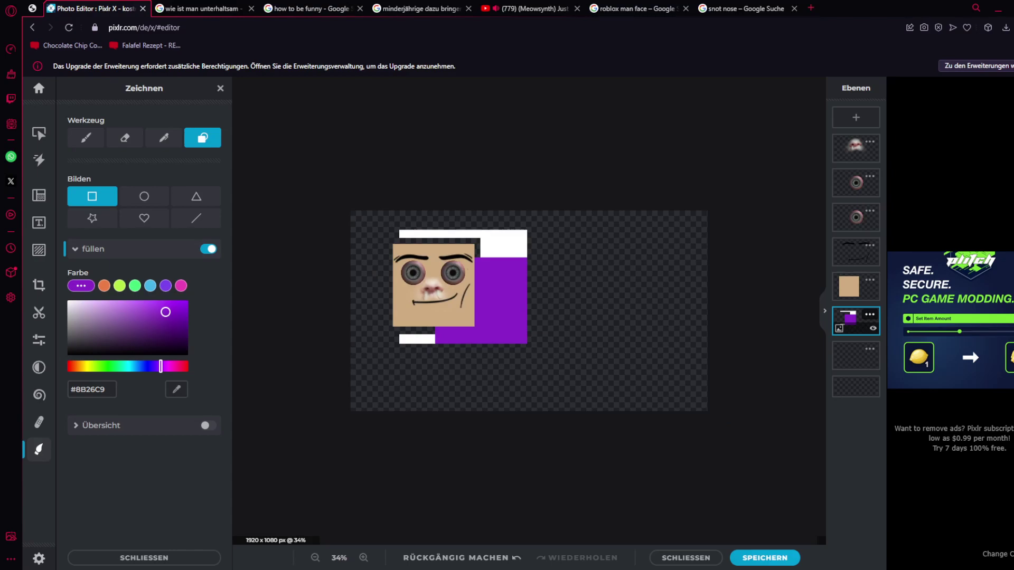
pyautogui.hotkey('ctrl', 'z')
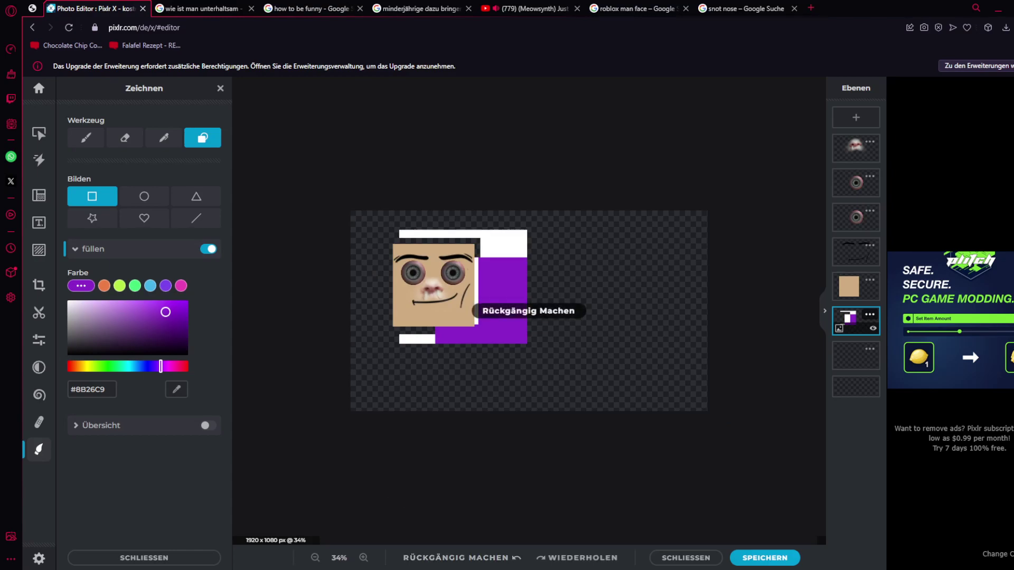
# - Try to erase the leftover white and purple shapes behind the tan face with the eraser at 0% softness
pyautogui.click(125, 137)
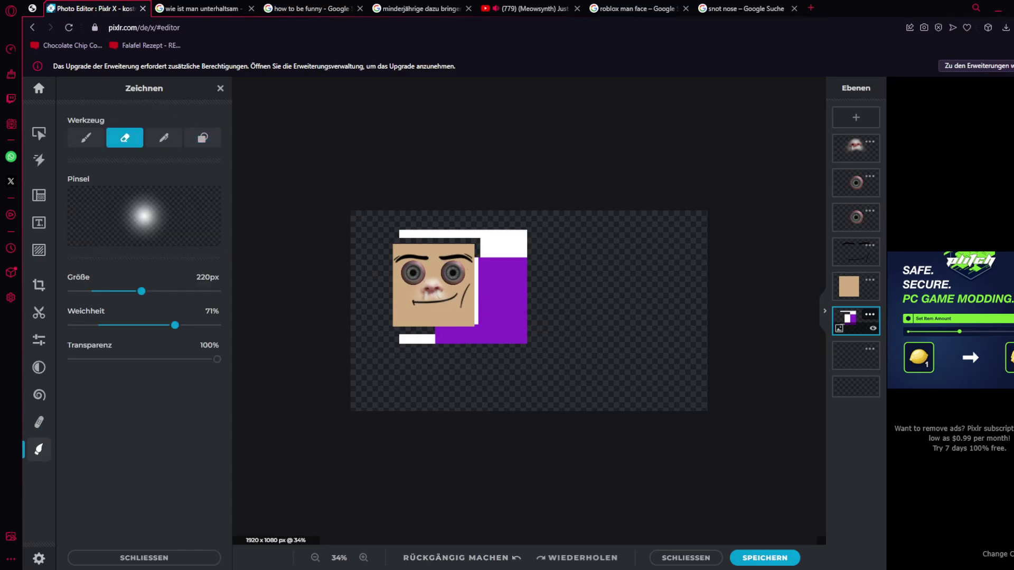
pyautogui.moveTo(464, 267)
pyautogui.mouseDown()
pyautogui.moveTo(416, 362)
pyautogui.moveTo(396, 375)
pyautogui.moveTo(432, 362)
pyautogui.mouseUp()
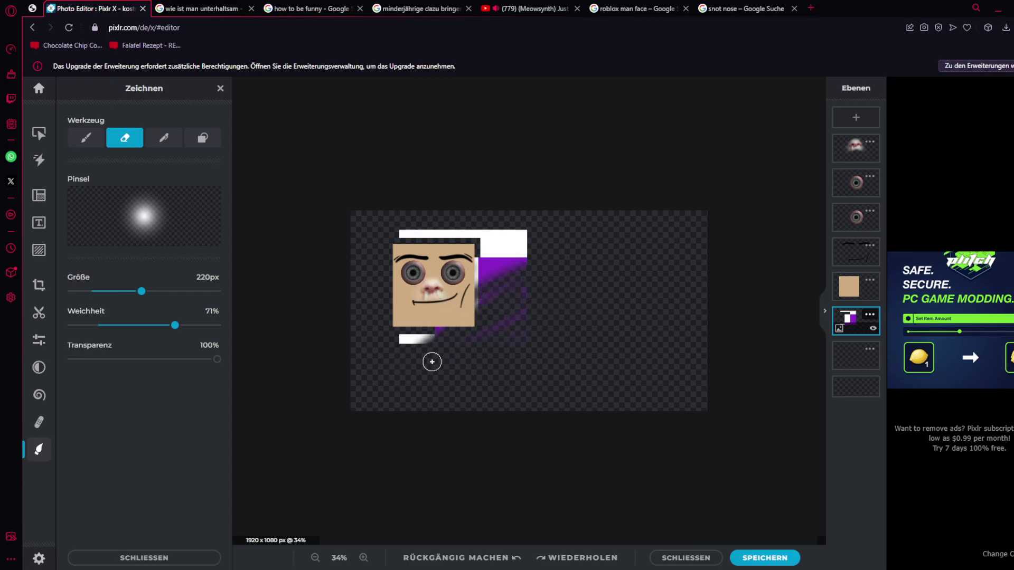
pyautogui.moveTo(174, 324); pyautogui.dragTo(71, 324)
pyautogui.moveTo(536, 251)
pyautogui.mouseDown()
pyautogui.moveTo(445, 341)
pyautogui.moveTo(529, 204)
pyautogui.moveTo(447, 234)
pyautogui.moveTo(430, 226)
pyautogui.moveTo(455, 233)
pyautogui.mouseUp()
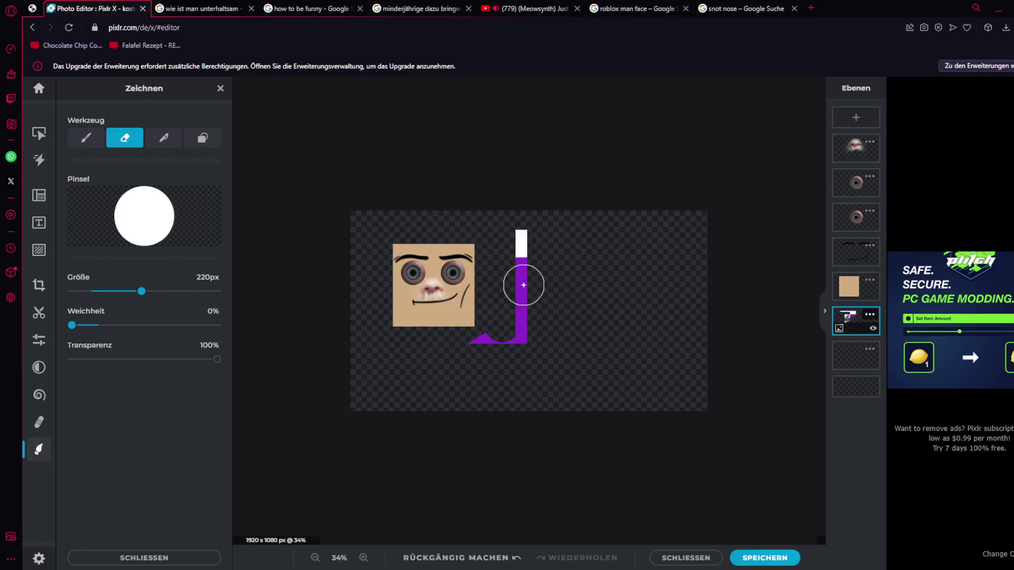
# - Continue erasing the white and purple remnants beside the face, undoing several of the eraser strokes
pyautogui.click(517, 346)
pyautogui.scroll(3, 524, 294)
pyautogui.hotkey('ctrl', 'z')
pyautogui.hotkey('ctrl', 'z')
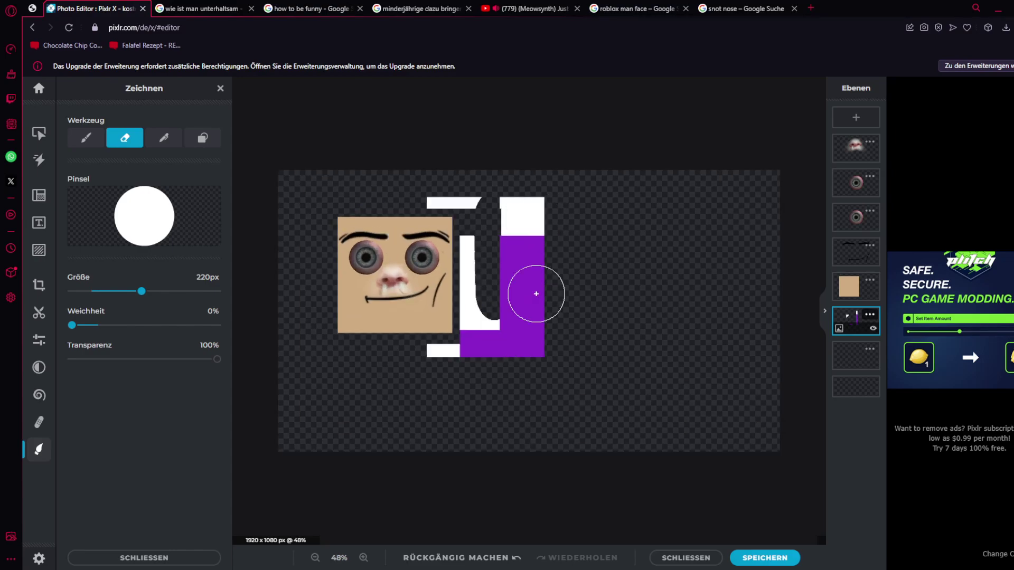
pyautogui.hotkey('ctrl', 'y')
pyautogui.moveTo(472, 237)
pyautogui.mouseDown()
pyautogui.moveTo(479, 344)
pyautogui.moveTo(463, 320)
pyautogui.moveTo(440, 334)
pyautogui.moveTo(464, 196)
pyautogui.moveTo(490, 206)
pyautogui.moveTo(389, 200)
pyautogui.moveTo(490, 199)
pyautogui.mouseUp()
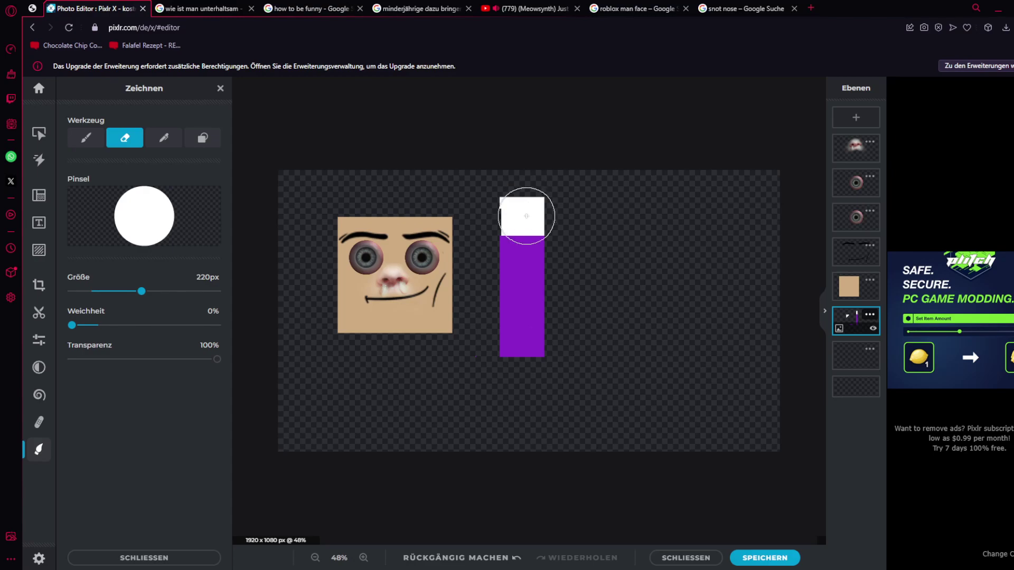
pyautogui.hotkey('ctrl', 'z')
pyautogui.scroll(-2, 514, 304)
pyautogui.hotkey('ctrl', 'z')
pyautogui.click(549, 272)
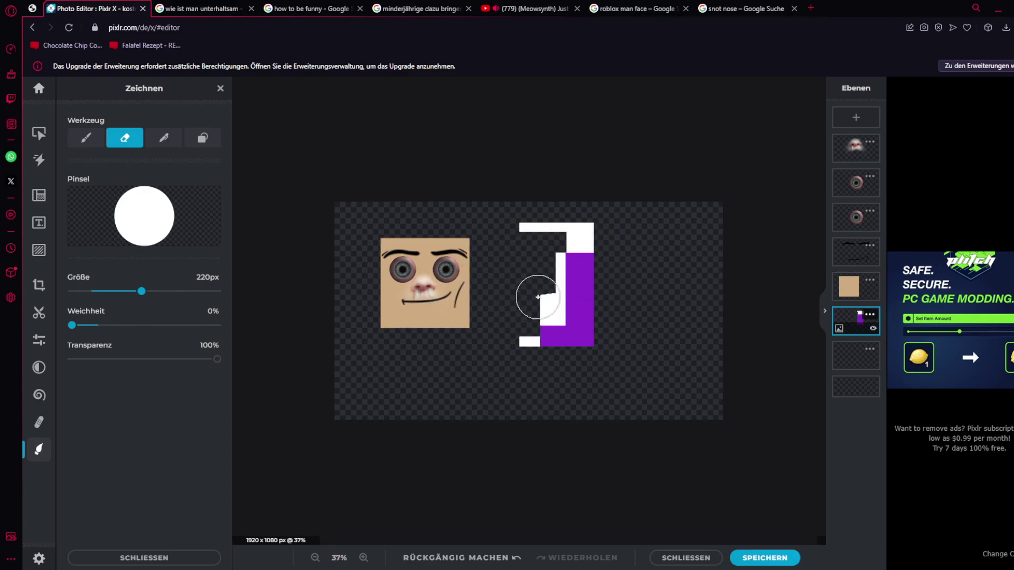
pyautogui.moveTo(537, 298); pyautogui.dragTo(549, 333)
pyautogui.click(523, 330)
pyautogui.hotkey('ctrl', 'z')
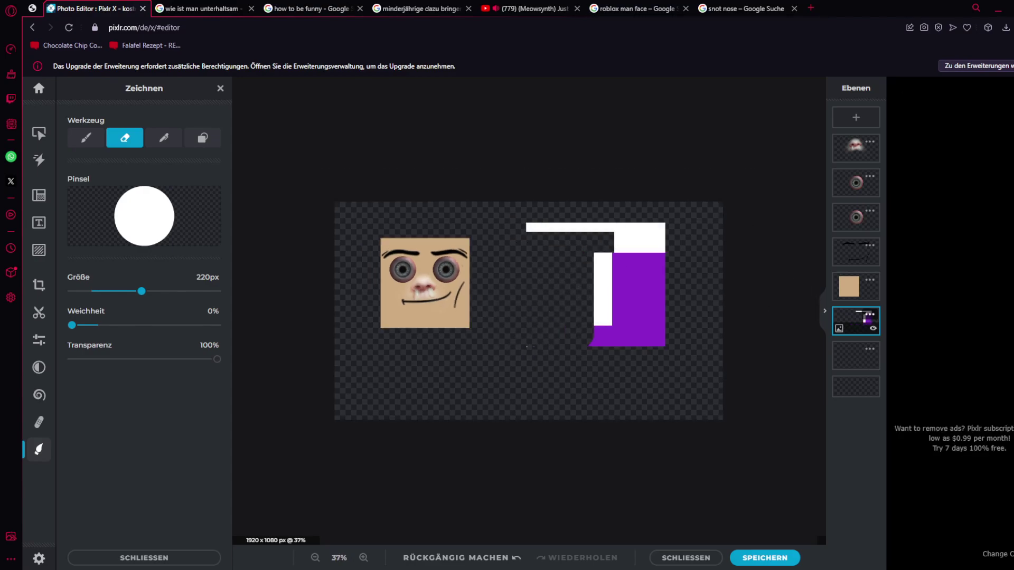
# - Delete the layer containing the white and purple remnants
pyautogui.click(869, 314)
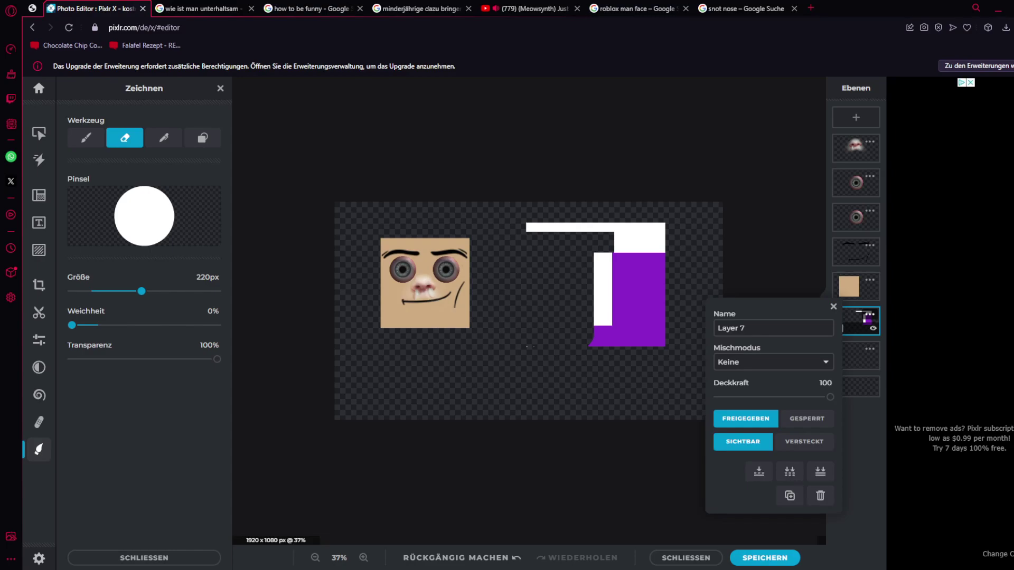
pyautogui.click(820, 495)
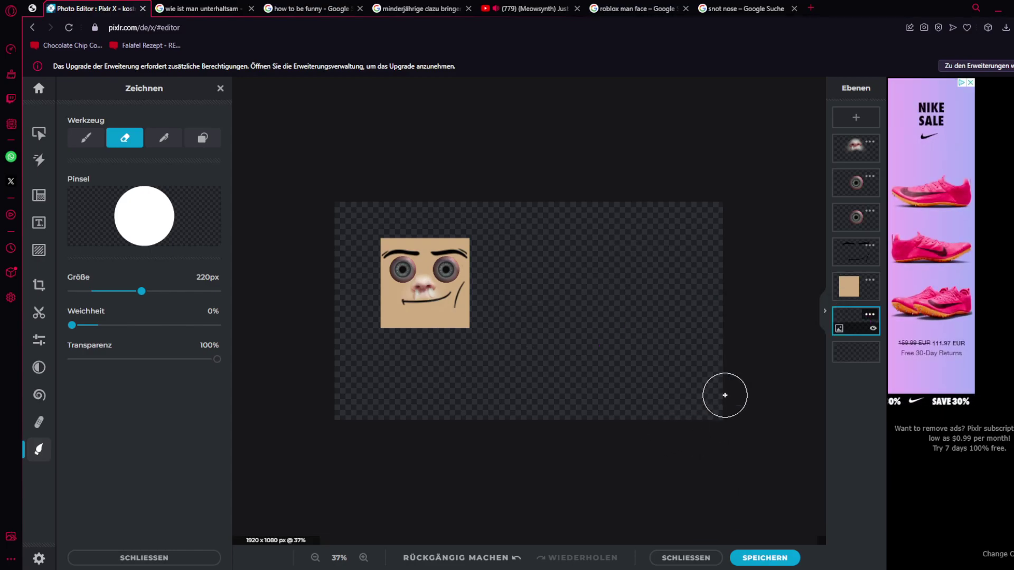
# - Try to draw a small white filled rectangle near the face's upper-left corner and undo it
pyautogui.click(203, 138)
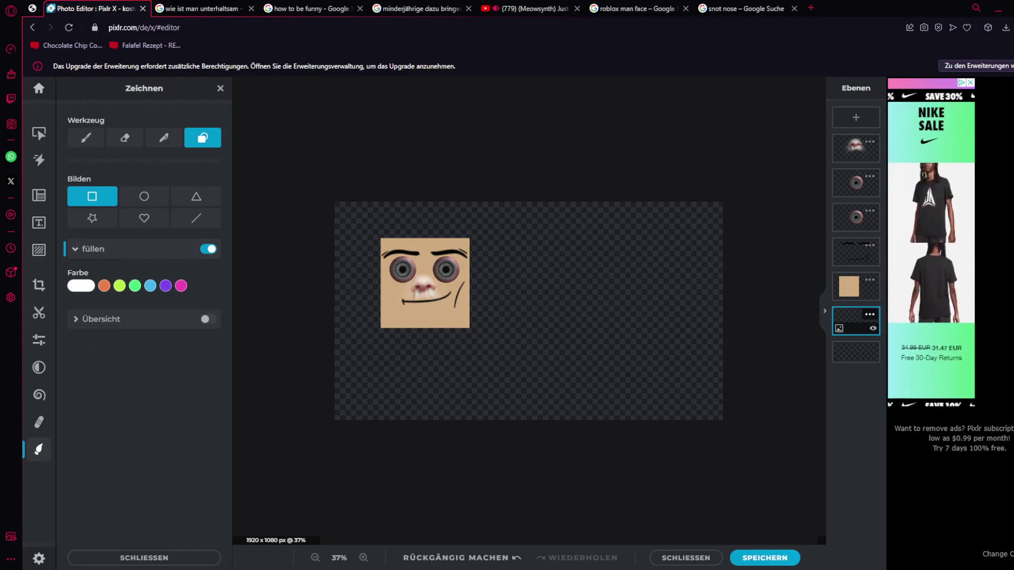
pyautogui.moveTo(353, 231); pyautogui.dragTo(376, 234)
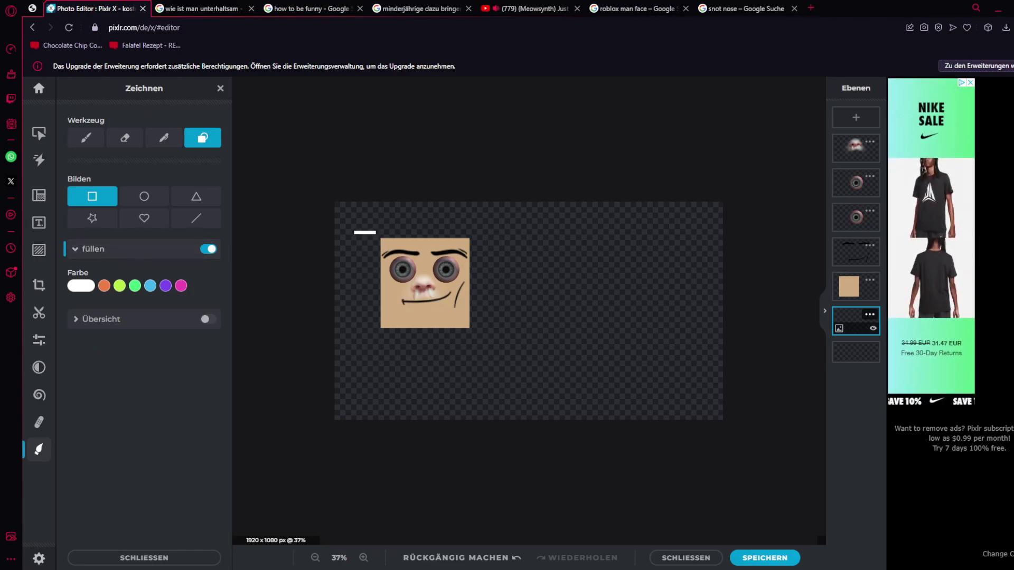
pyautogui.hotkey('ctrl', 'z')
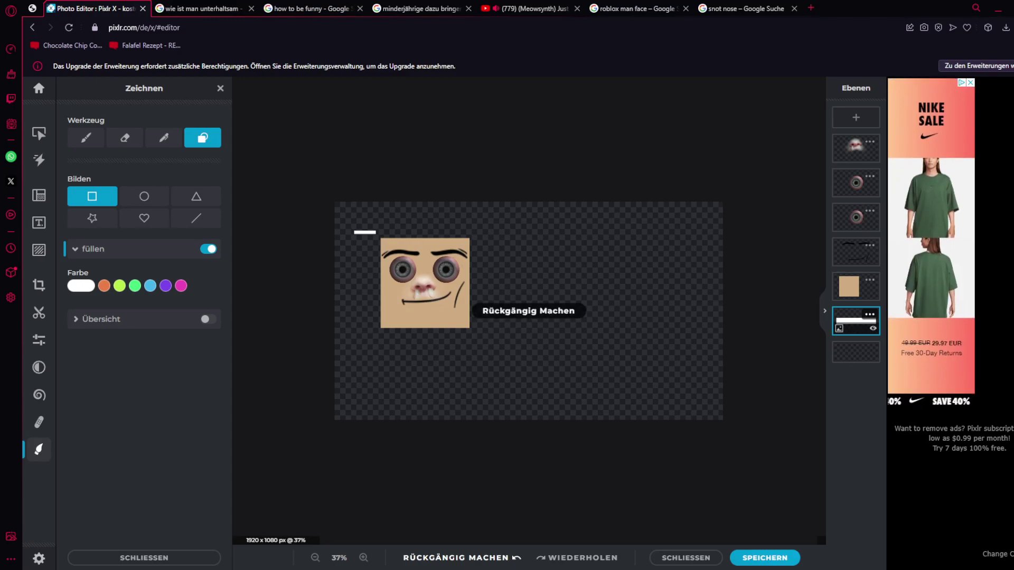
# - Replace the spoiled layer beneath the tan square with a new empty layer in the same stacking position
pyautogui.click(869, 314)
pyautogui.click(821, 495)
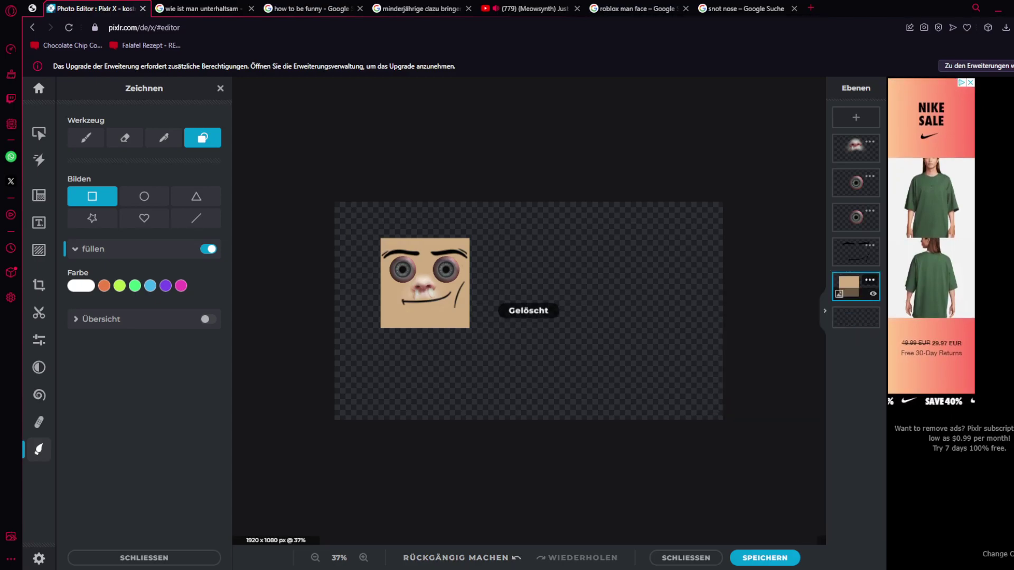
pyautogui.click(856, 117)
pyautogui.click(434, 313)
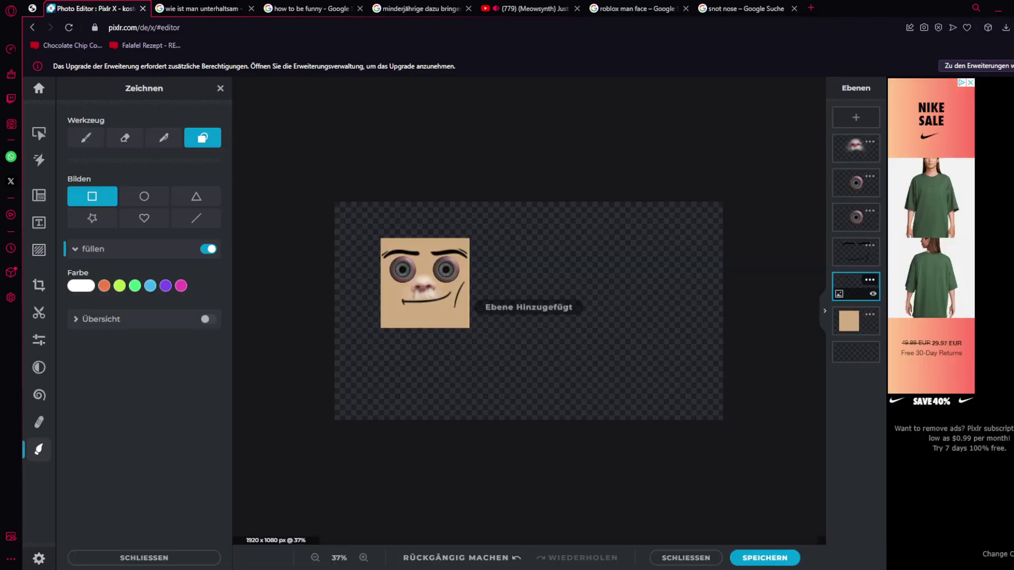
pyautogui.moveTo(855, 287); pyautogui.dragTo(855, 322)
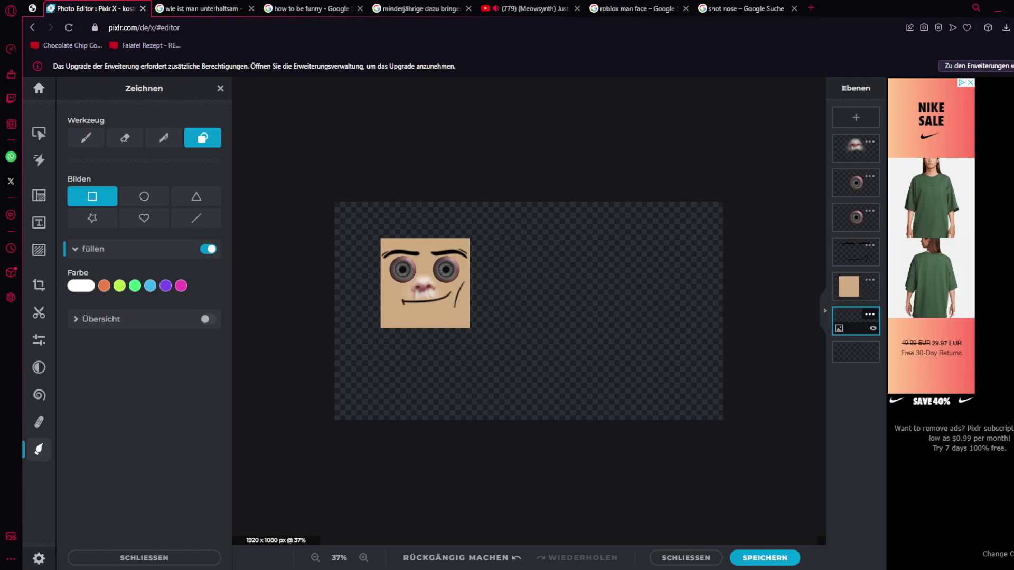
# - Set the rectangle shape's fill colour to light purple #A960D6
pyautogui.click(81, 286)
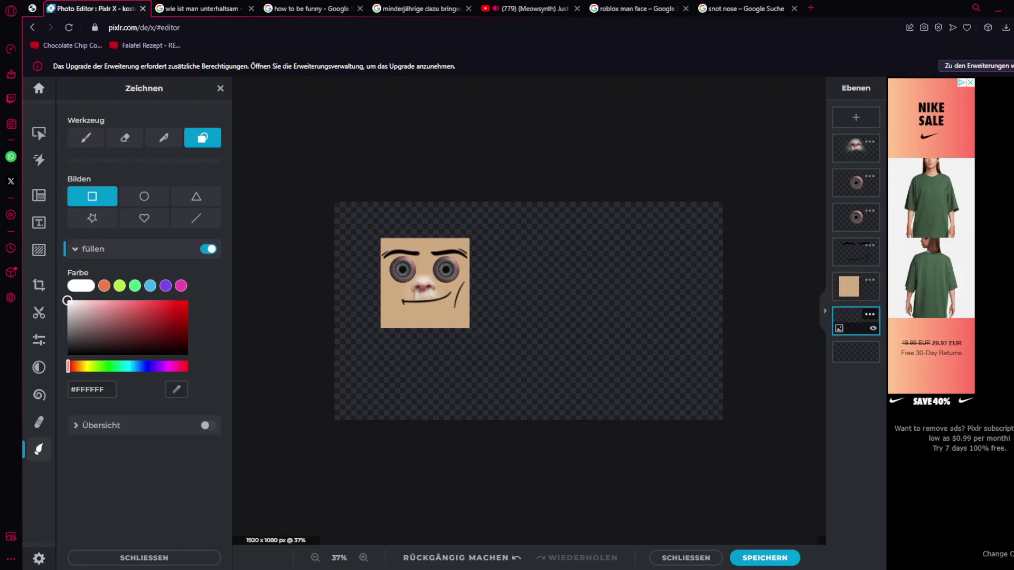
pyautogui.moveTo(152, 365); pyautogui.dragTo(160, 366)
pyautogui.moveTo(134, 326); pyautogui.dragTo(143, 311)
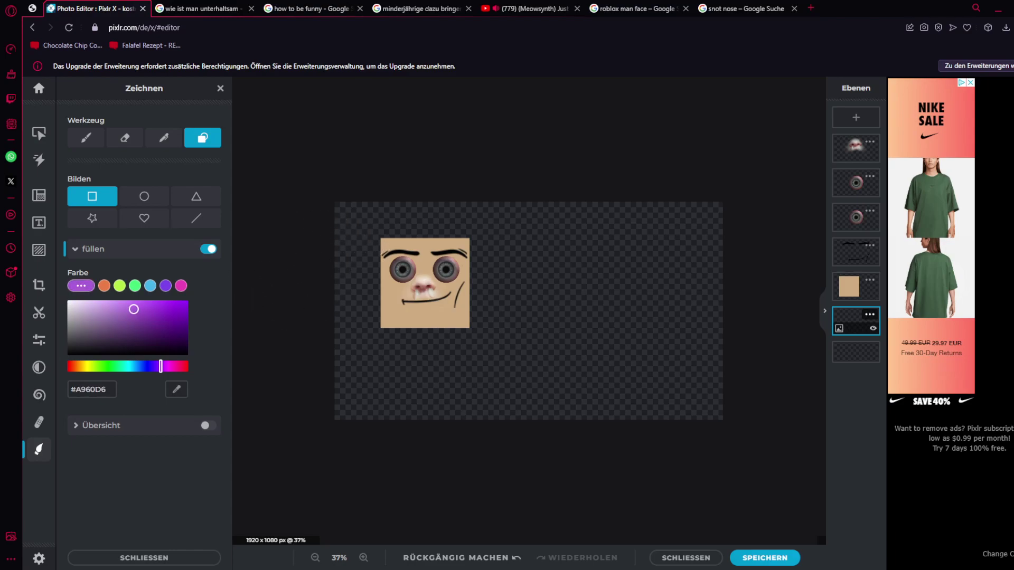
# - Search Google for "purpur" in a new tab to check the colour, and return to Pixlr
pyautogui.hotkey('ctrl', 't')
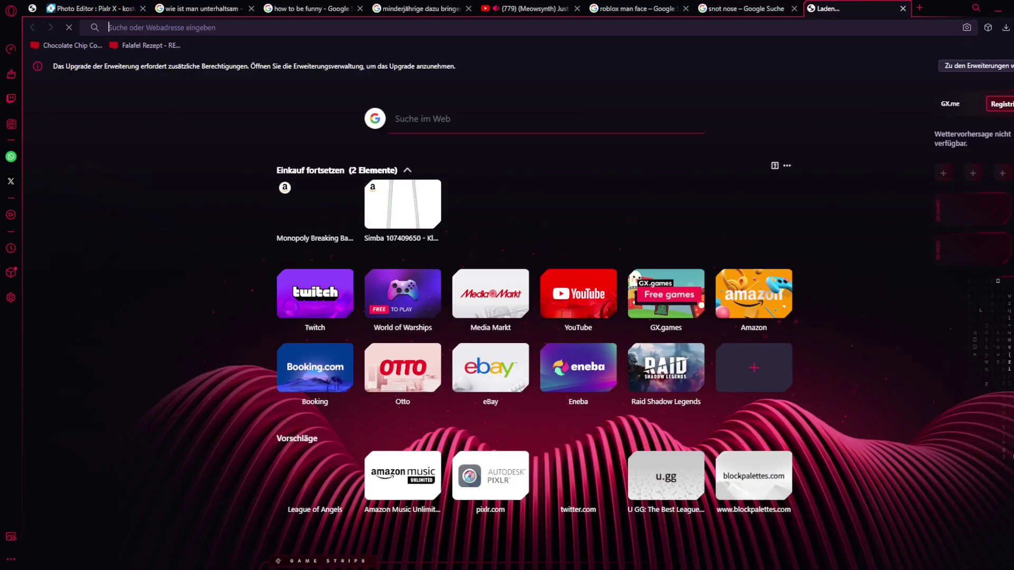
pyautogui.write('purpur')
pyautogui.press('Return')
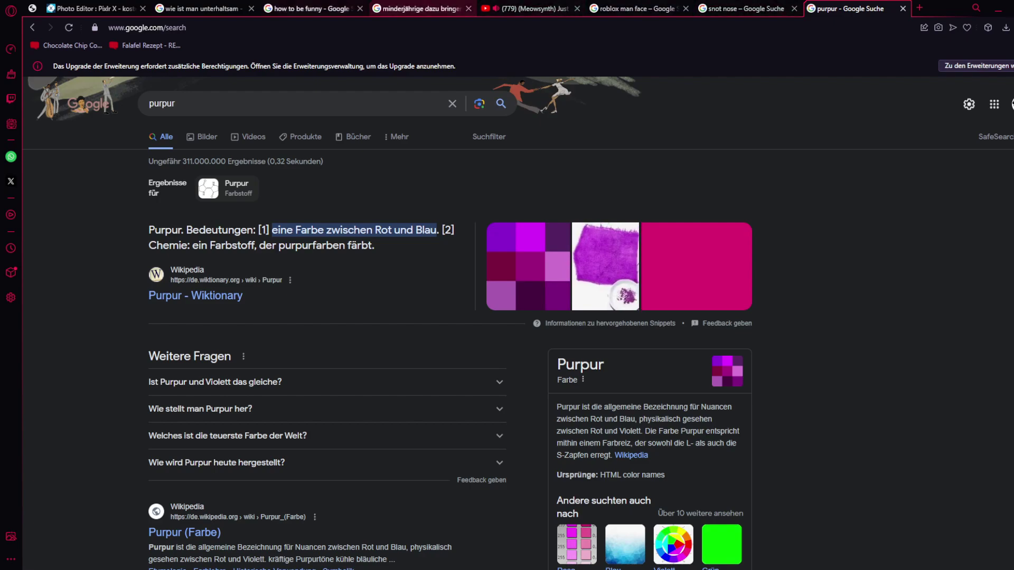
pyautogui.click(93, 9)
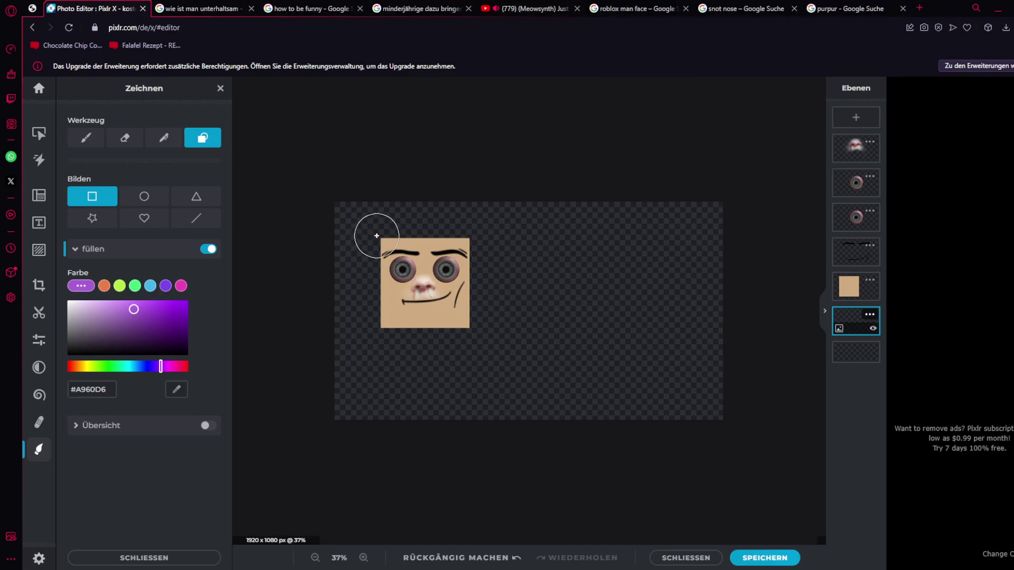
# - Draw a filled purple square behind the tan face, slightly larger so it forms a thin border
pyautogui.moveTo(376, 235); pyautogui.dragTo(472, 330)
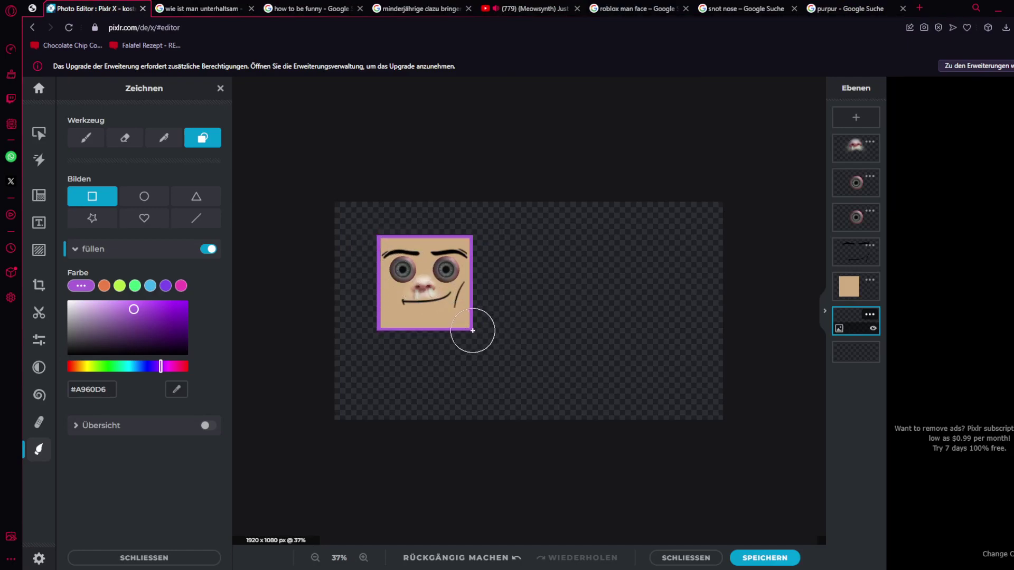
pyautogui.scroll(2, 545, 369)
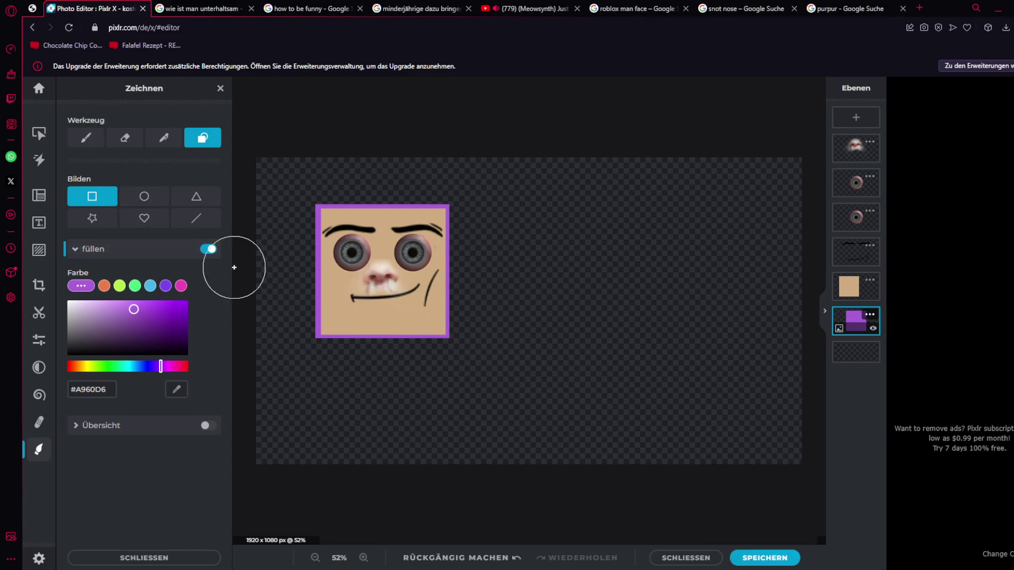
pyautogui.scroll(-2, 563, 464)
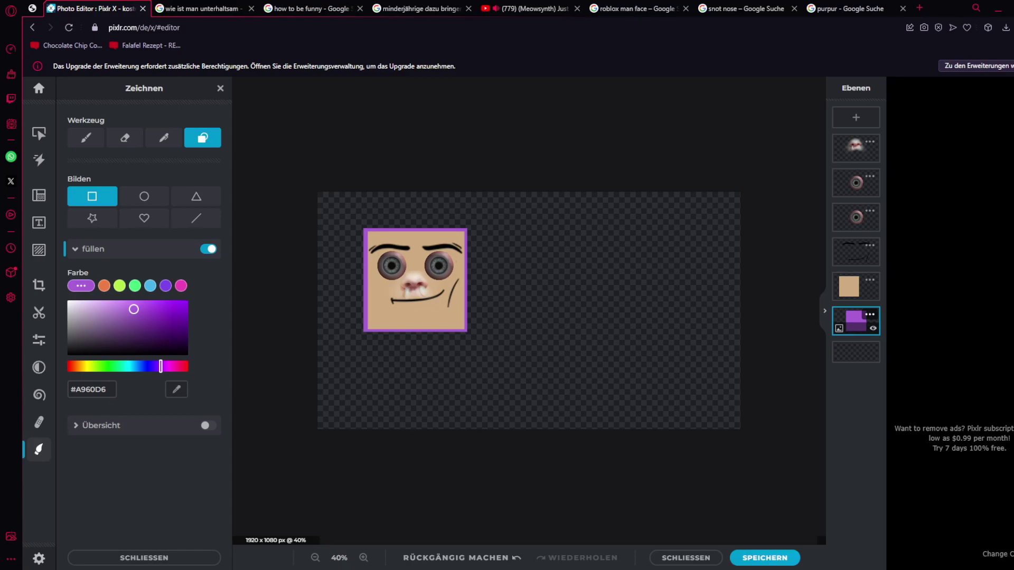
# - Switch to YouTube, change a playback option of the playing "(Meowsynth) Just the two of us" video, and return to Pixlr
pyautogui.click(530, 8)
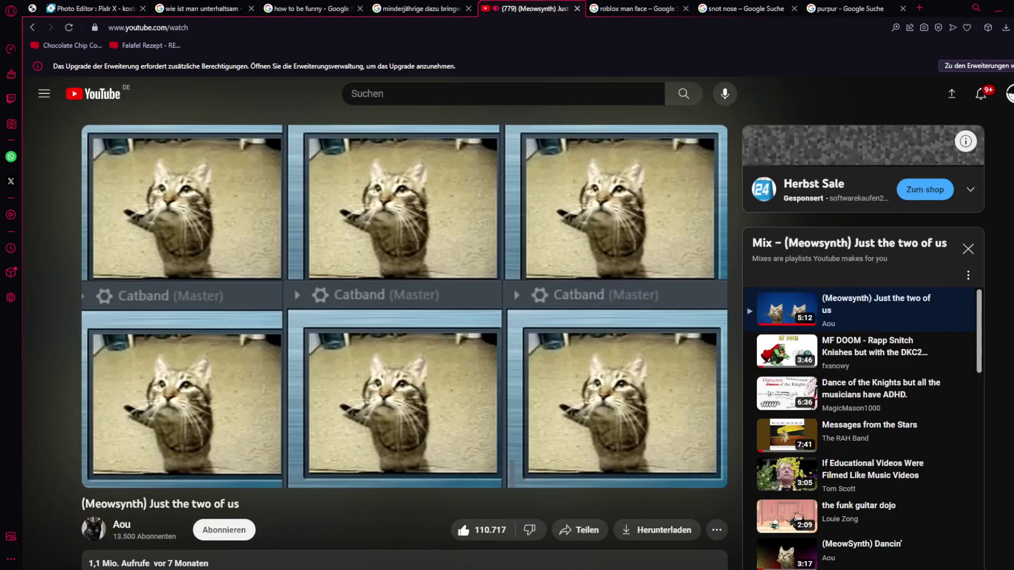
pyautogui.rightClick(470, 200)
pyautogui.click(517, 217)
pyautogui.click(94, 9)
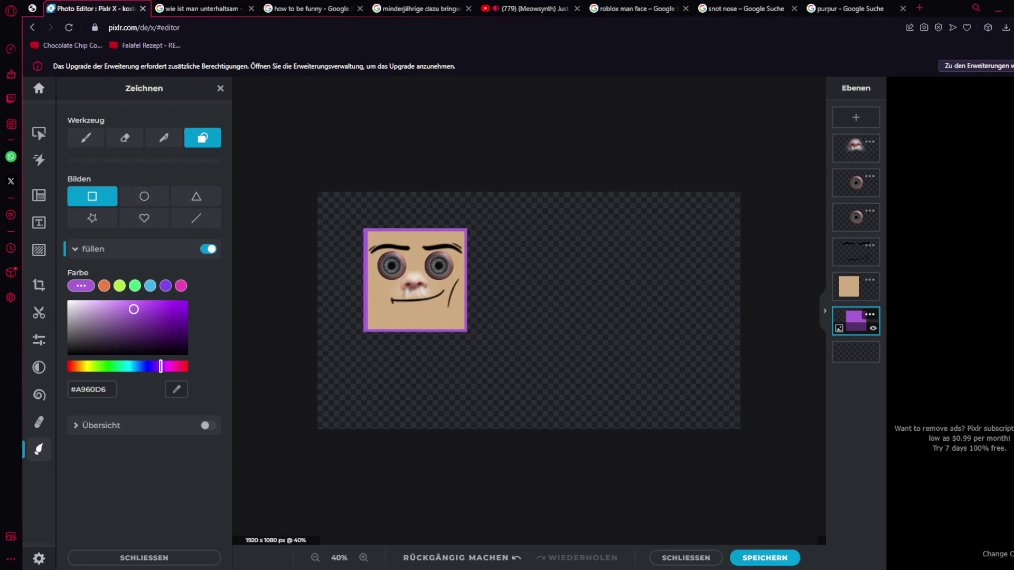
# - Try an orange #EB7D46 rectangle to the right of the face, undoing it and erasing the leftover block
pyautogui.moveTo(161, 366); pyautogui.dragTo(108, 366)
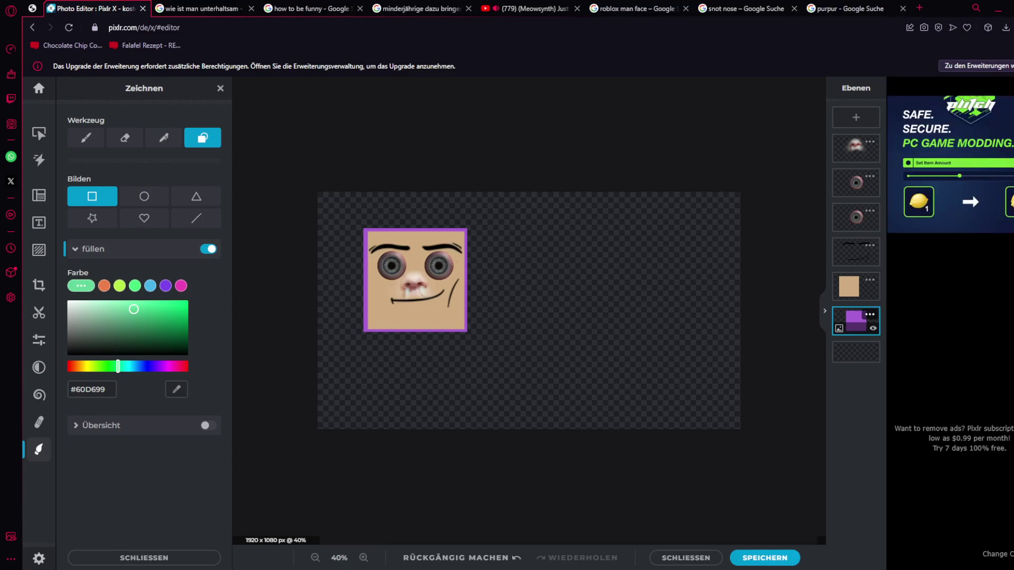
pyautogui.click(104, 285)
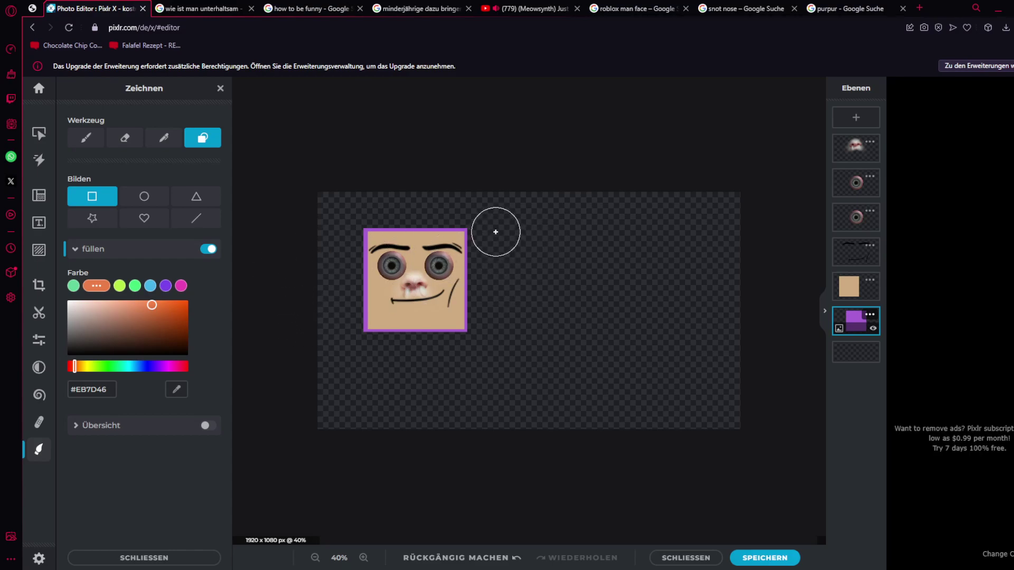
pyautogui.moveTo(495, 232); pyautogui.dragTo(544, 269)
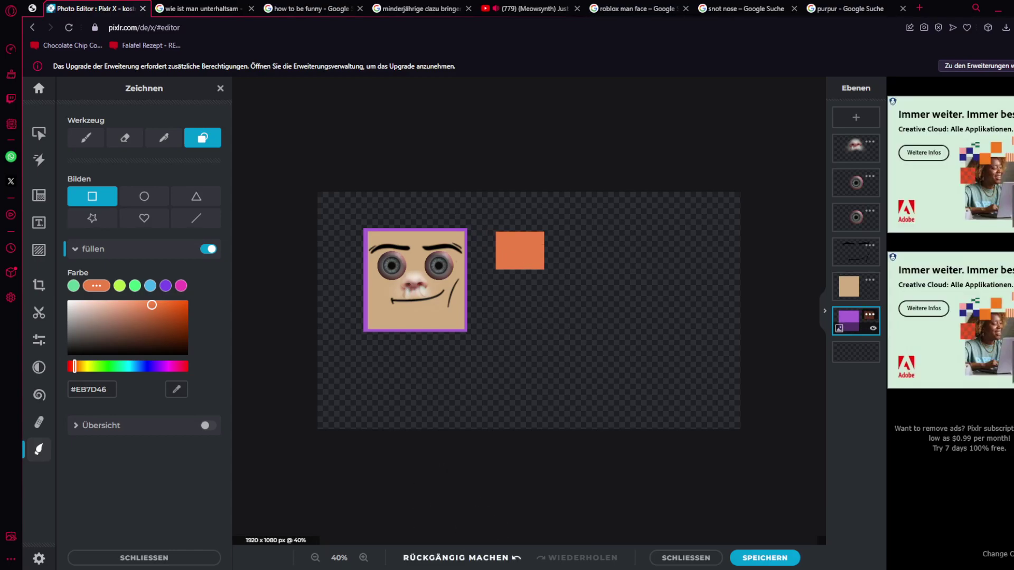
pyautogui.hotkey('ctrl', 'z')
pyautogui.click(462, 558)
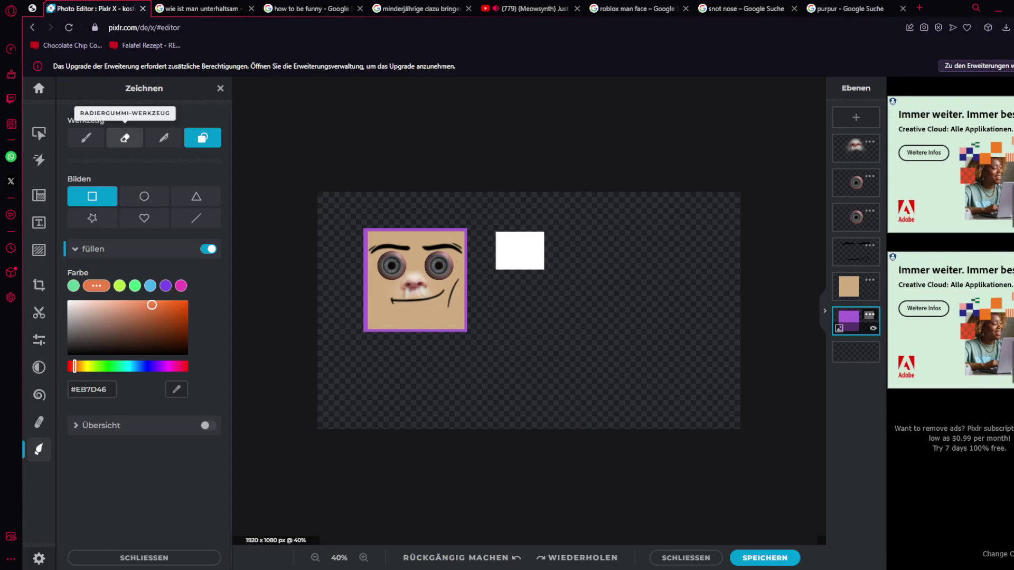
pyautogui.click(125, 138)
pyautogui.moveTo(546, 247)
pyautogui.mouseDown()
pyautogui.moveTo(530, 266)
pyautogui.moveTo(521, 254)
pyautogui.moveTo(508, 267)
pyautogui.moveTo(512, 239)
pyautogui.moveTo(542, 381)
pyautogui.mouseUp()
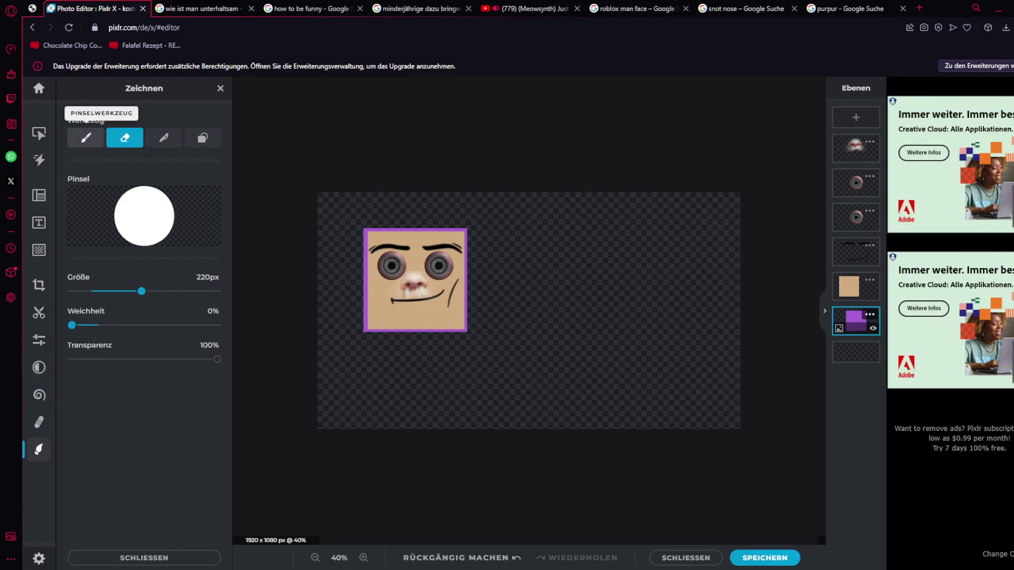
# - Add an empty layer directly beneath the purple square's layer and reopen the drawing tools
pyautogui.click(855, 117)
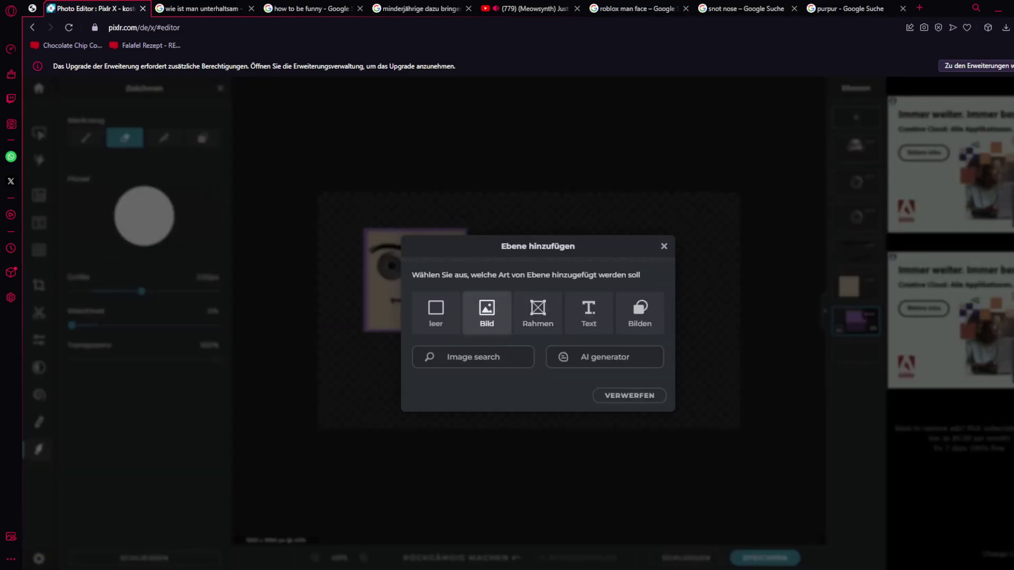
pyautogui.click(486, 311)
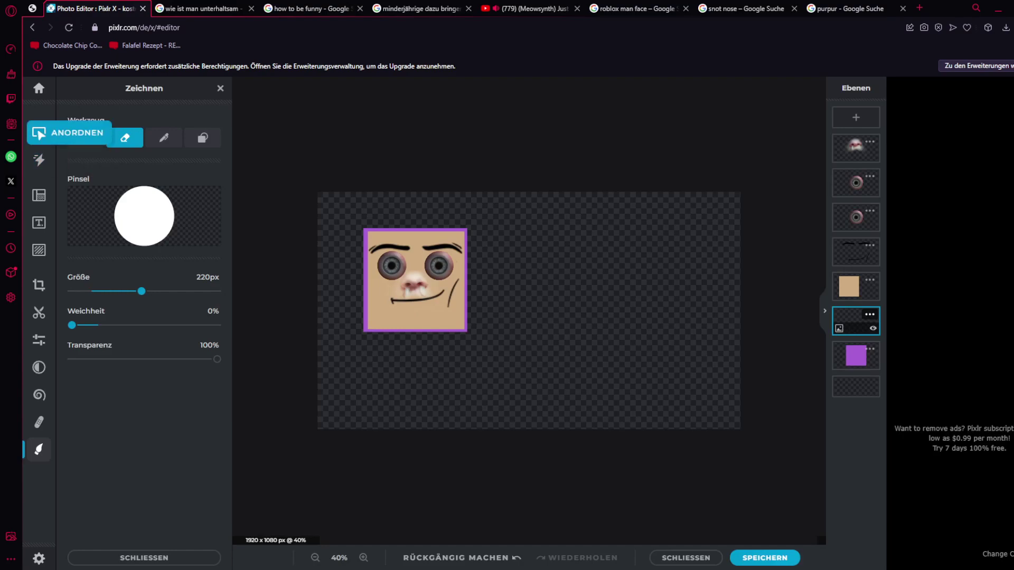
pyautogui.click(39, 133)
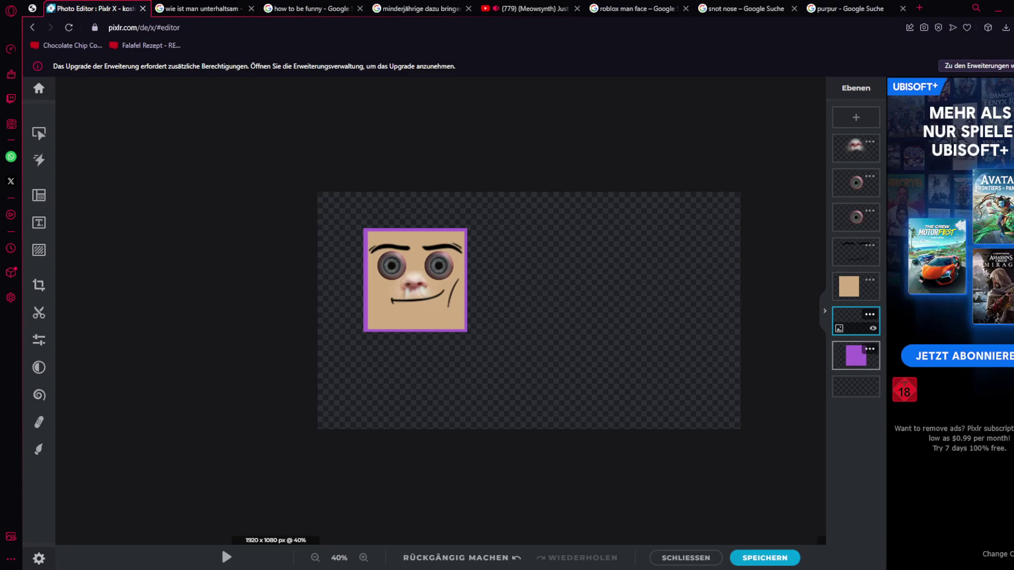
pyautogui.moveTo(855, 355); pyautogui.dragTo(855, 320)
pyautogui.click(855, 320)
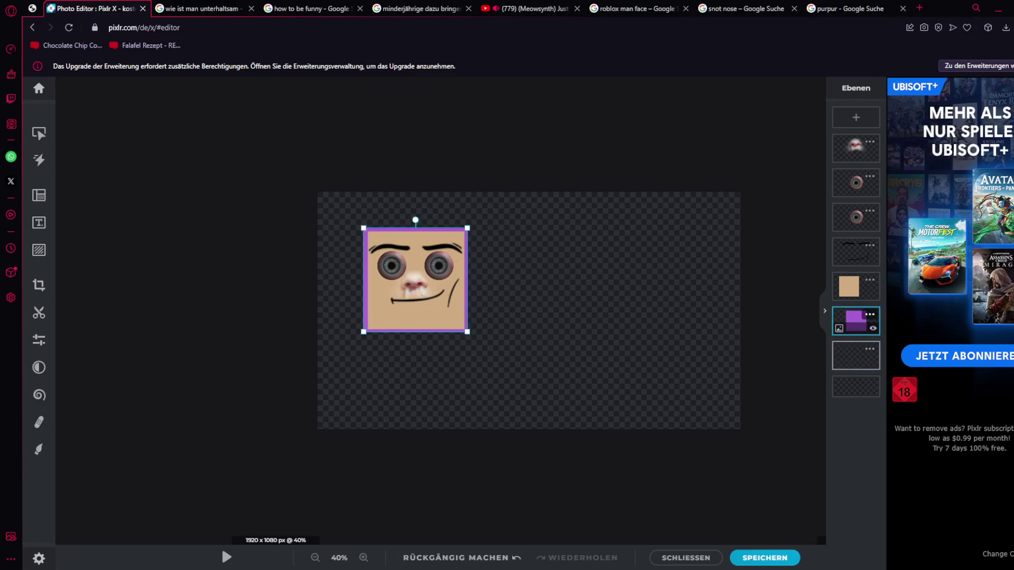
pyautogui.click(39, 448)
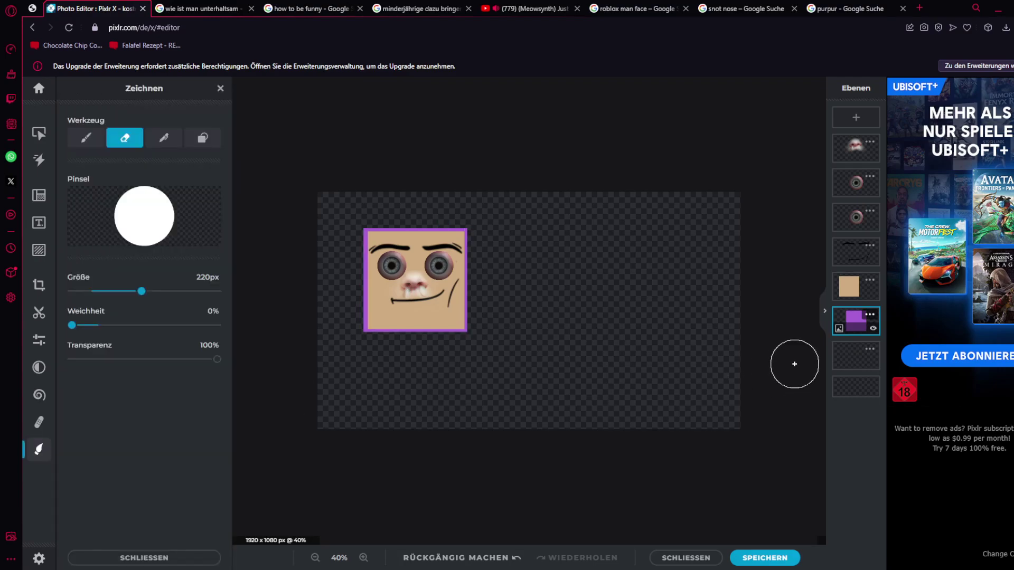
# - Paint the empty layer beneath the purple square across the whole canvas in cyan #00D5FF with a 340 px brush
pyautogui.click(855, 353)
pyautogui.click(85, 137)
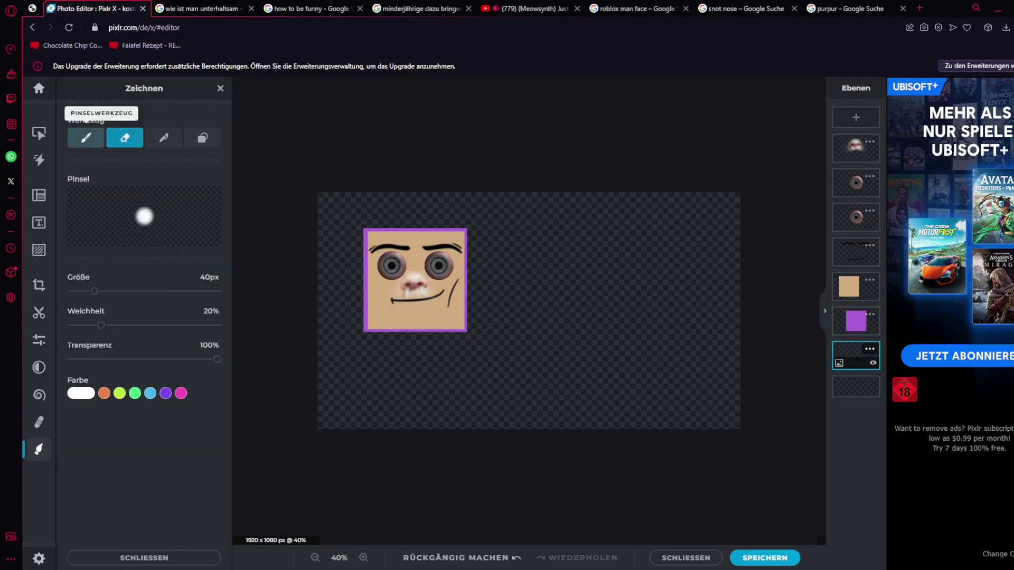
pyautogui.click(80, 393)
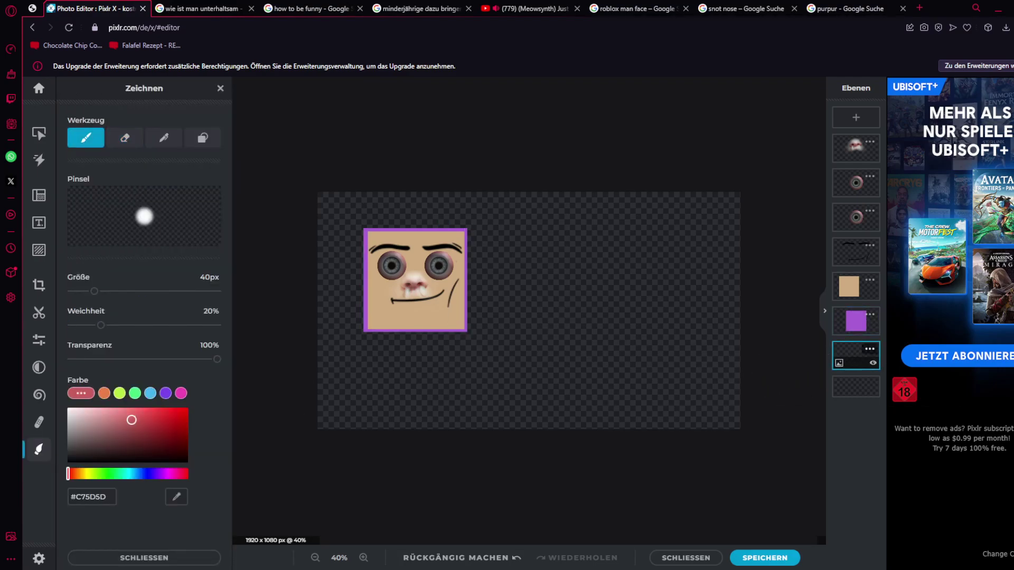
pyautogui.moveTo(147, 474); pyautogui.dragTo(132, 474)
pyautogui.moveTo(169, 427); pyautogui.dragTo(188, 407)
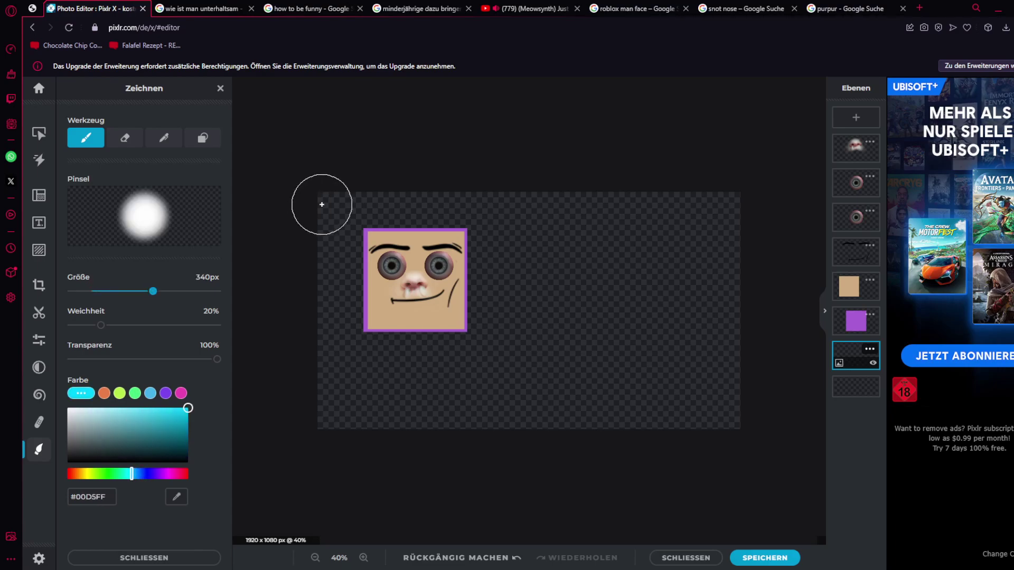
pyautogui.moveTo(324, 199)
pyautogui.mouseDown()
pyautogui.moveTo(400, 151)
pyautogui.moveTo(445, 182)
pyautogui.moveTo(365, 223)
pyautogui.moveTo(502, 170)
pyautogui.moveTo(448, 310)
pyautogui.moveTo(519, 264)
pyautogui.moveTo(502, 331)
pyautogui.moveTo(509, 365)
pyautogui.moveTo(490, 421)
pyautogui.moveTo(522, 455)
pyautogui.moveTo(596, 438)
pyautogui.moveTo(631, 462)
pyautogui.moveTo(708, 442)
pyautogui.mouseUp()
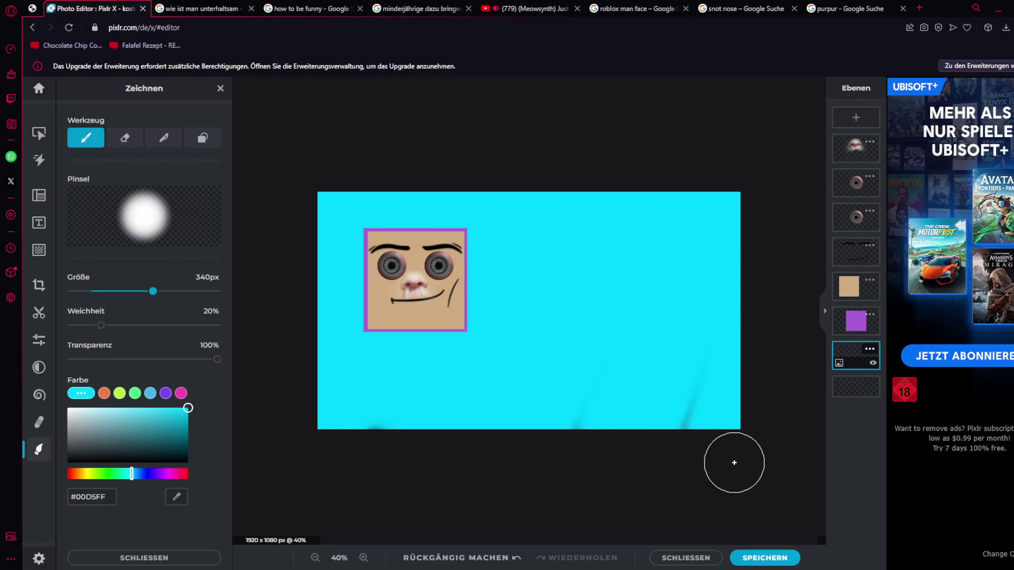
# - Try covering the thin gaps along the cyan background's lower edge with more brush strokes, then undo the last strokes
pyautogui.moveTo(660, 422); pyautogui.dragTo(700, 364)
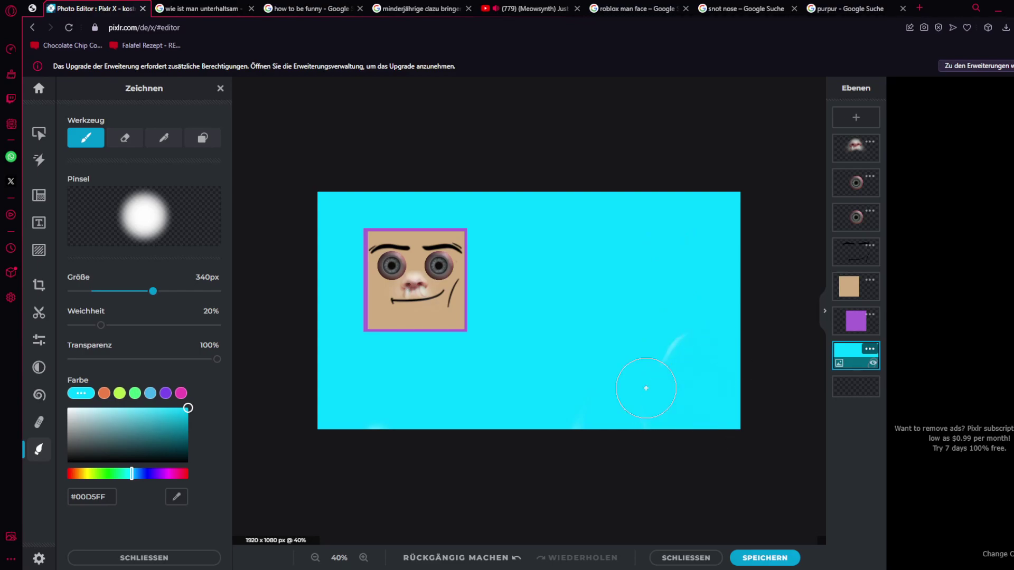
pyautogui.moveTo(700, 338); pyautogui.dragTo(648, 397)
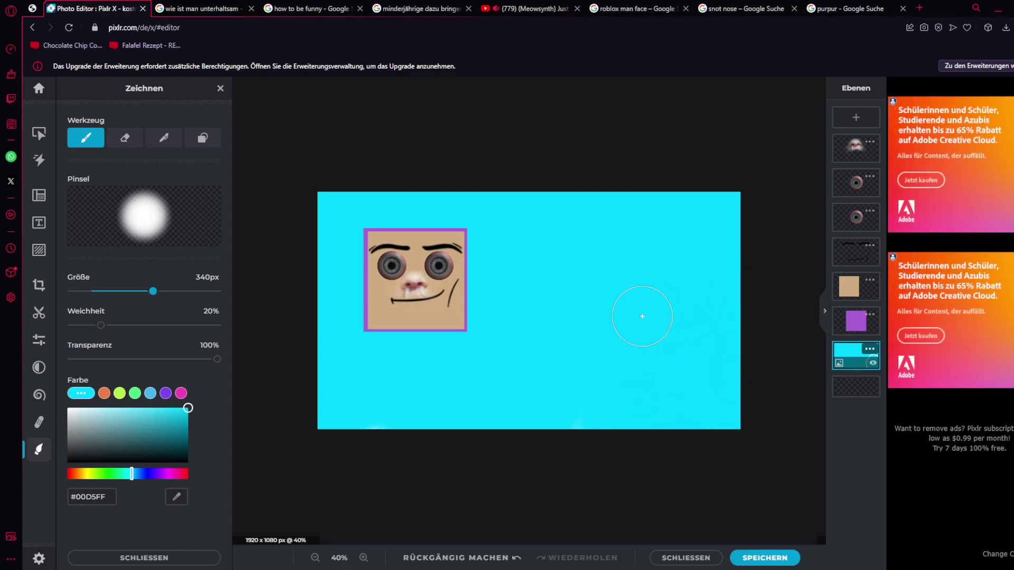
pyautogui.moveTo(640, 316); pyautogui.dragTo(656, 426)
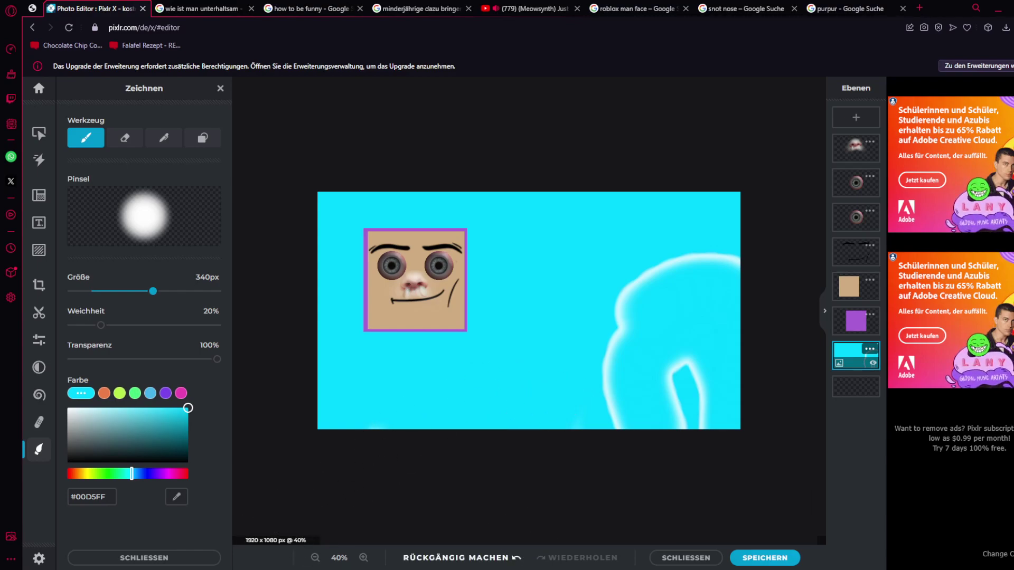
pyautogui.hotkey('ctrl', 'z')
pyautogui.hotkey('ctrl', 'z')
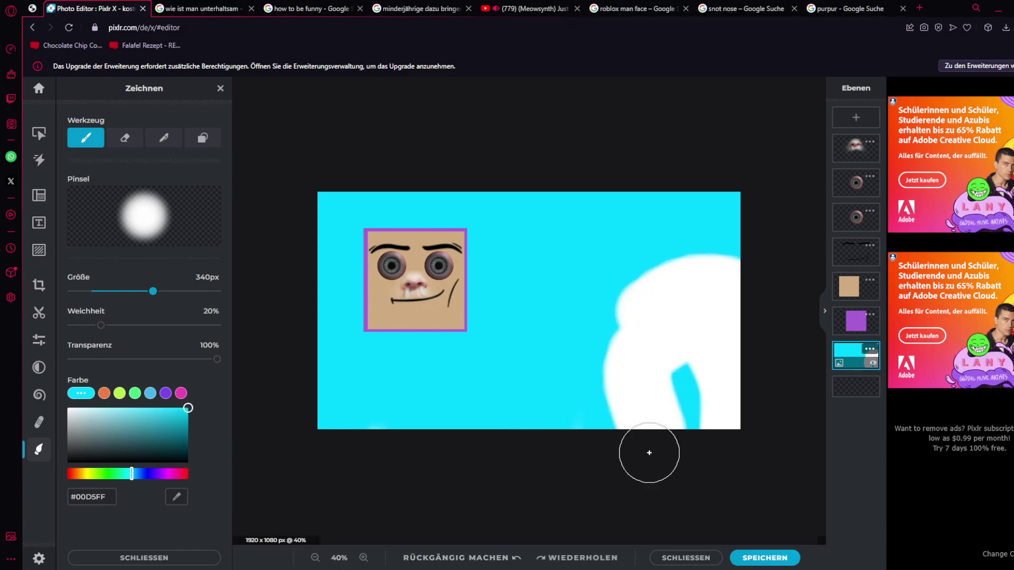
# - Try brushing over the spoiled area beside the face, then delete the cyan background layer
pyautogui.moveTo(649, 452)
pyautogui.mouseDown()
pyautogui.moveTo(605, 442)
pyautogui.moveTo(667, 421)
pyautogui.moveTo(701, 331)
pyautogui.moveTo(692, 254)
pyautogui.moveTo(617, 314)
pyautogui.mouseUp()
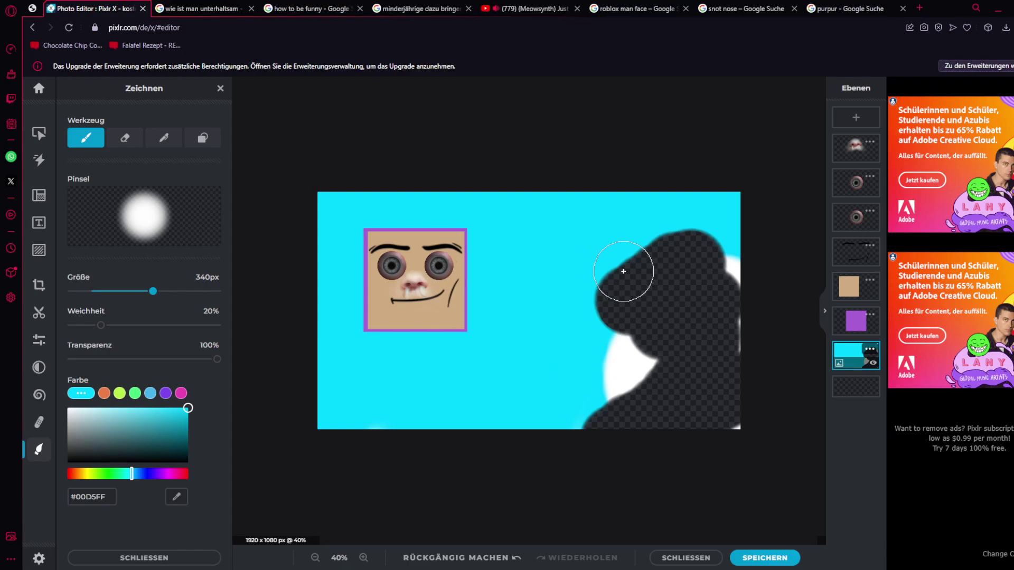
pyautogui.moveTo(623, 271); pyautogui.dragTo(705, 230)
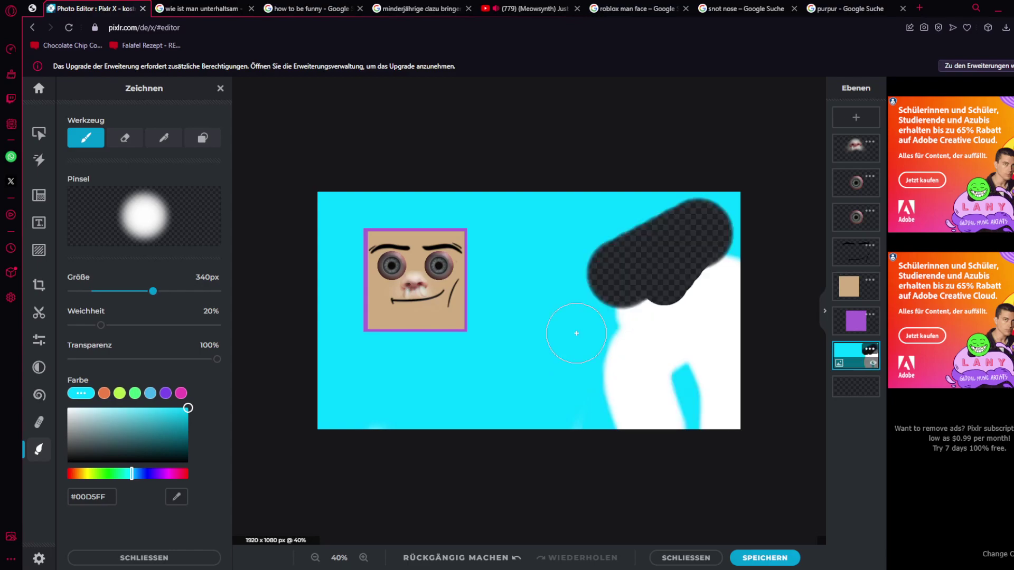
pyautogui.click(869, 349)
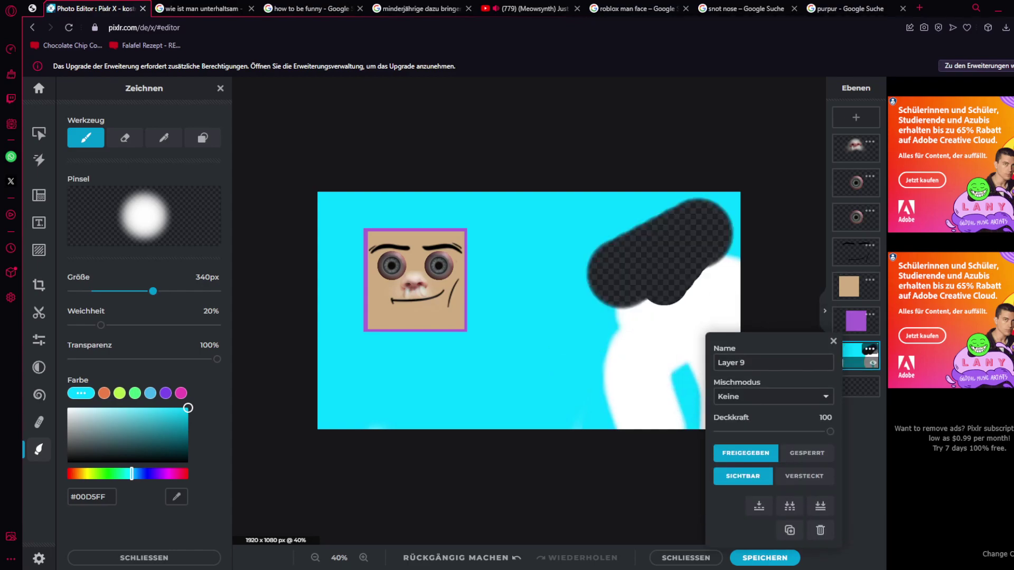
pyautogui.click(820, 529)
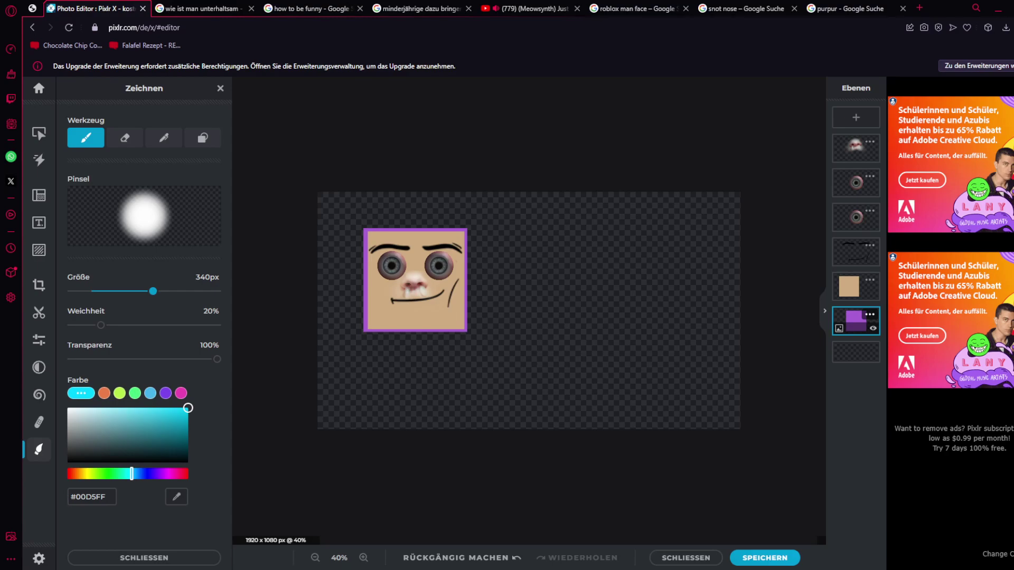
# - Paste the copied blue creature-eye picture between the tan and purple layers and make it smaller beside the face
pyautogui.hotkey('ctrl', 'v')
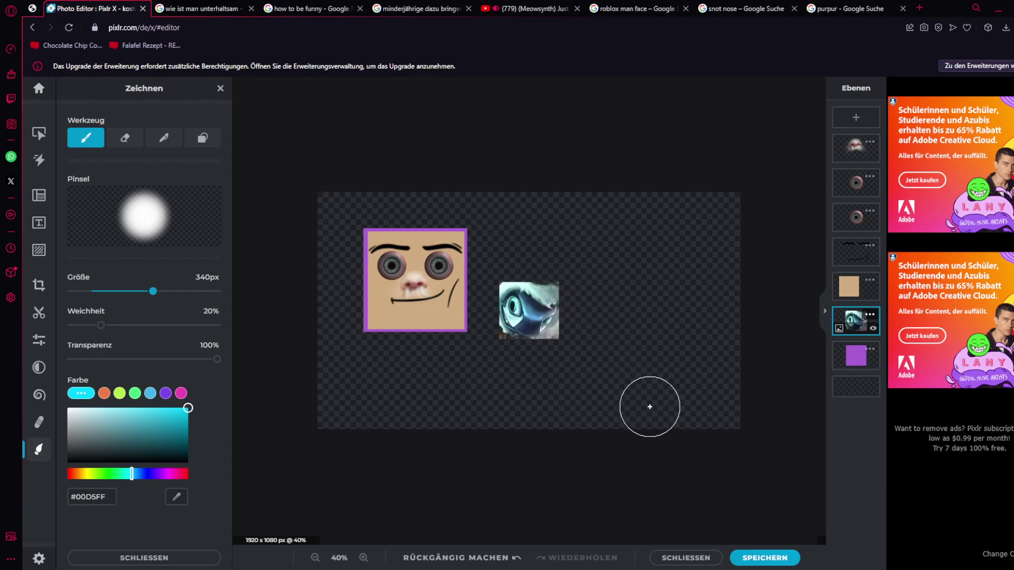
pyautogui.click(38, 133)
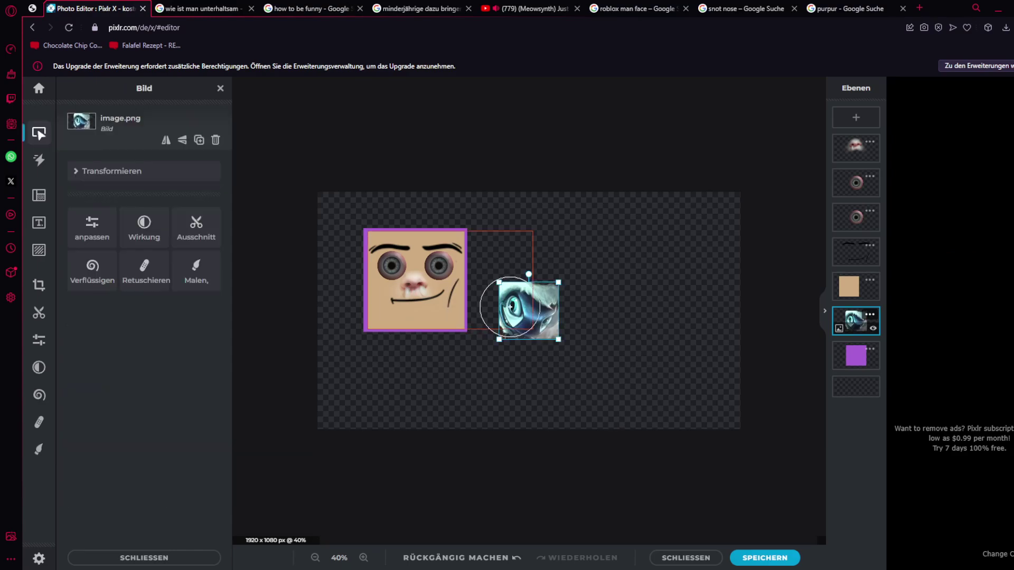
pyautogui.moveTo(499, 283); pyautogui.dragTo(548, 315)
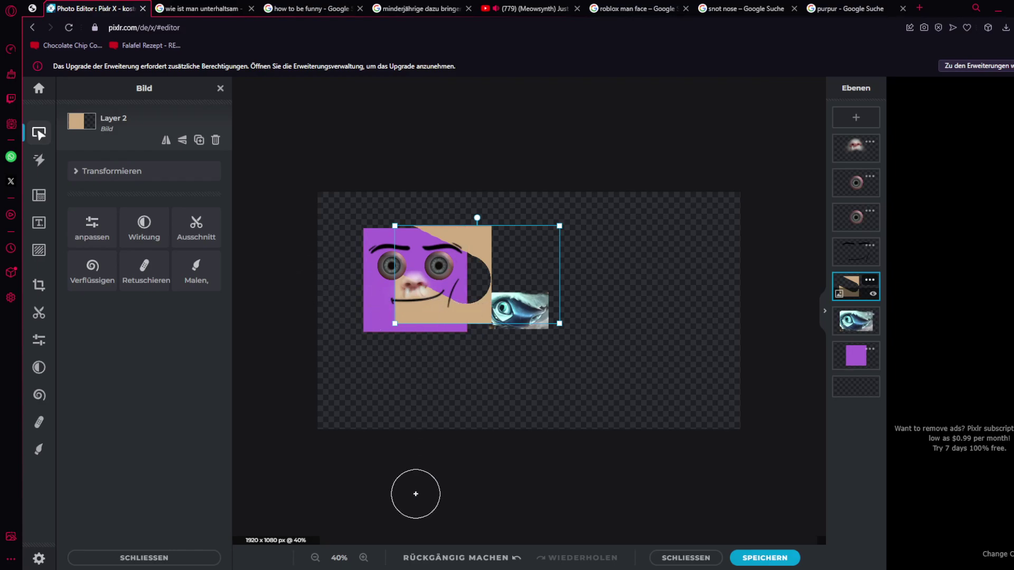
# - Undo the changes to the tan face and creature-eye picture step by step until the pasted picture is removed
pyautogui.hotkey('ctrl', 'z')
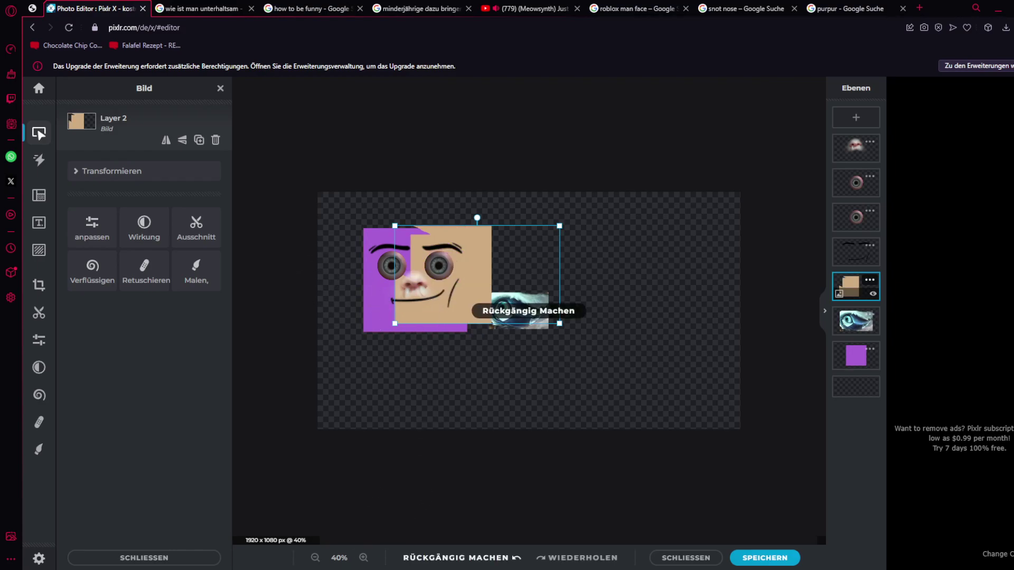
pyautogui.hotkey('ctrl', 'z')
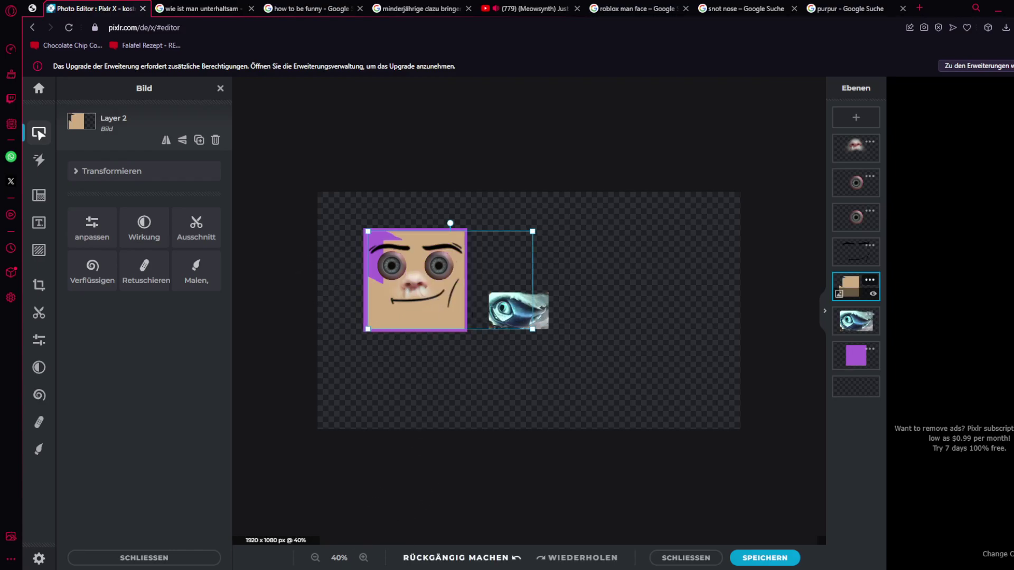
pyautogui.hotkey('ctrl', 'z')
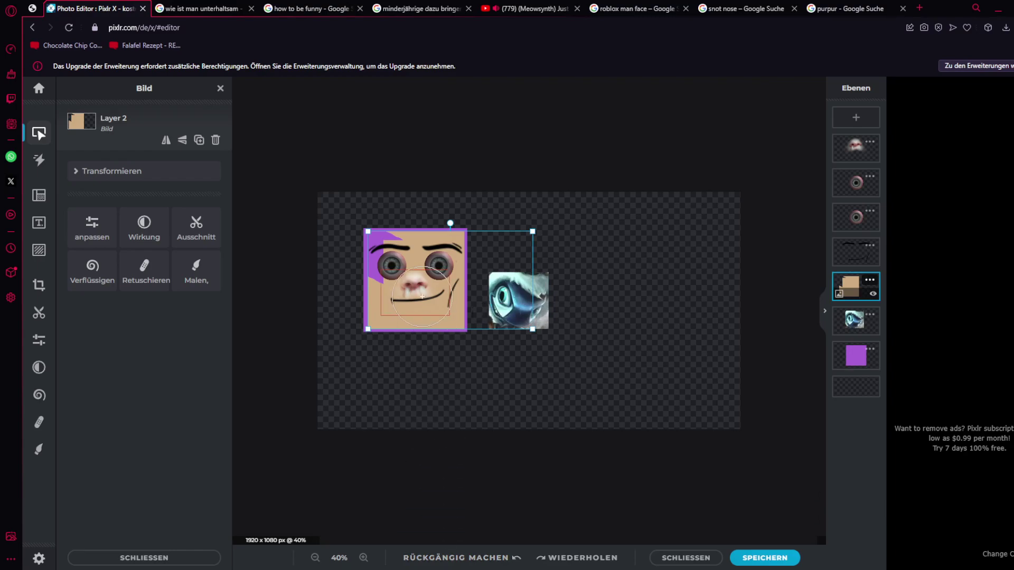
pyautogui.scroll(1, 447, 338)
pyautogui.scroll(1, 448, 338)
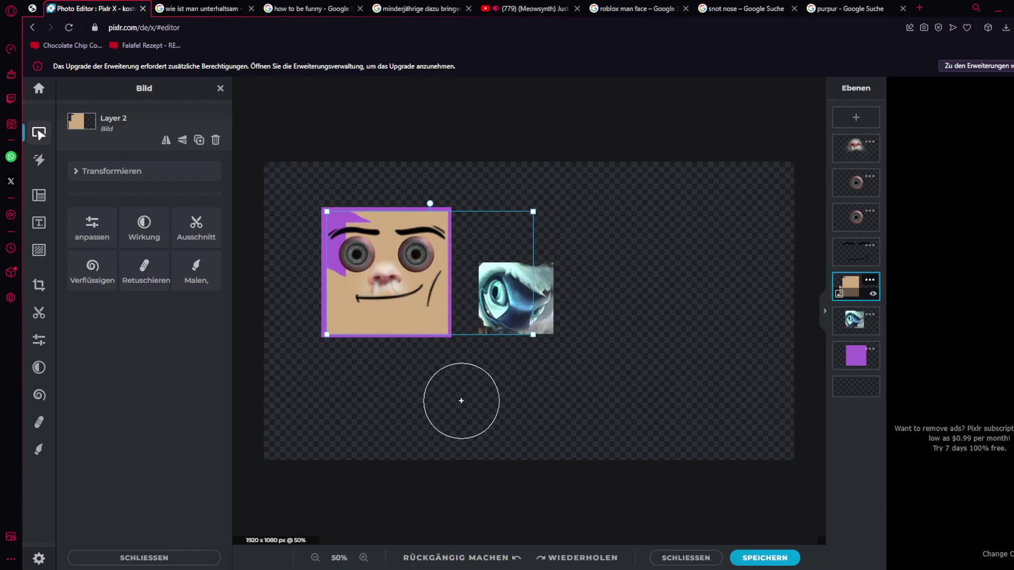
pyautogui.hotkey('ctrl', 'z')
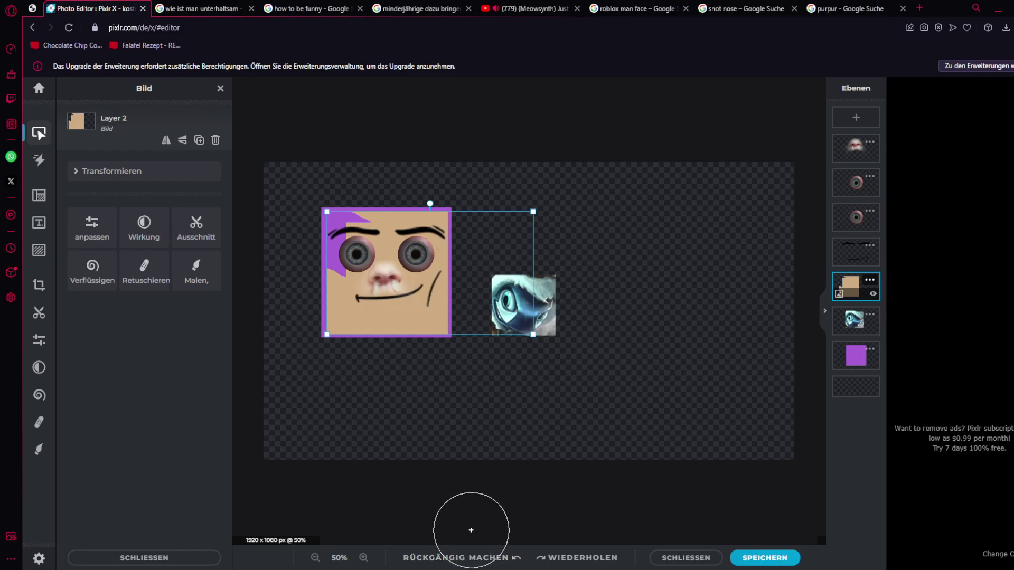
pyautogui.hotkey('ctrl', 'z')
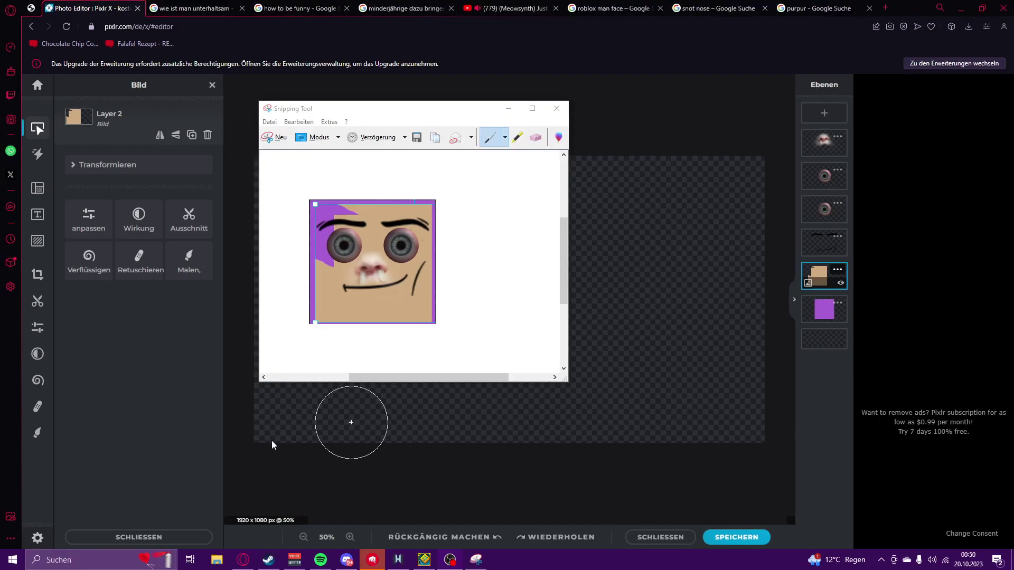
# - Search Windows for Paint and open it with a blank canvas
pyautogui.click(112, 558)
pyautogui.write('paint')
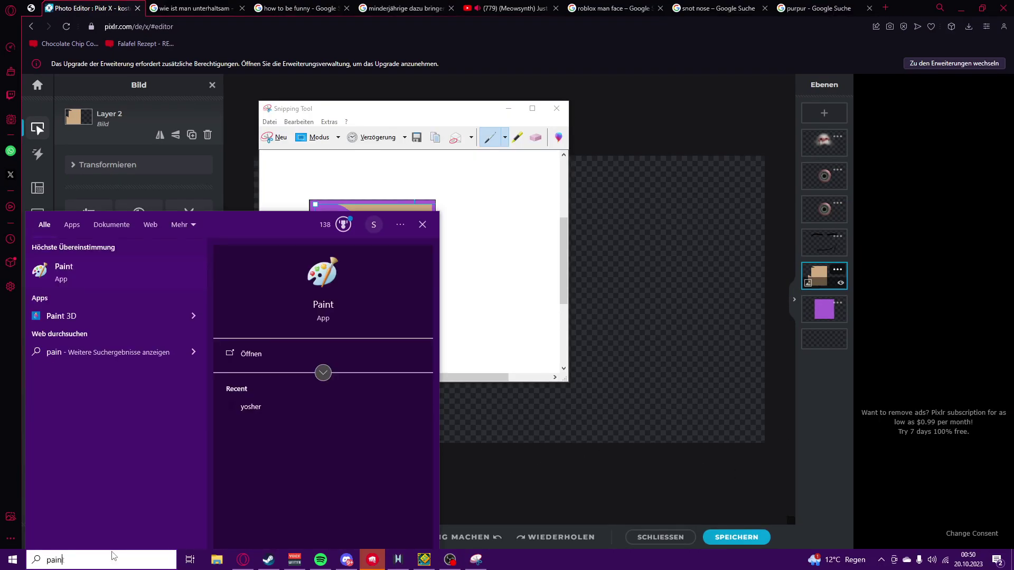
pyautogui.click(102, 278)
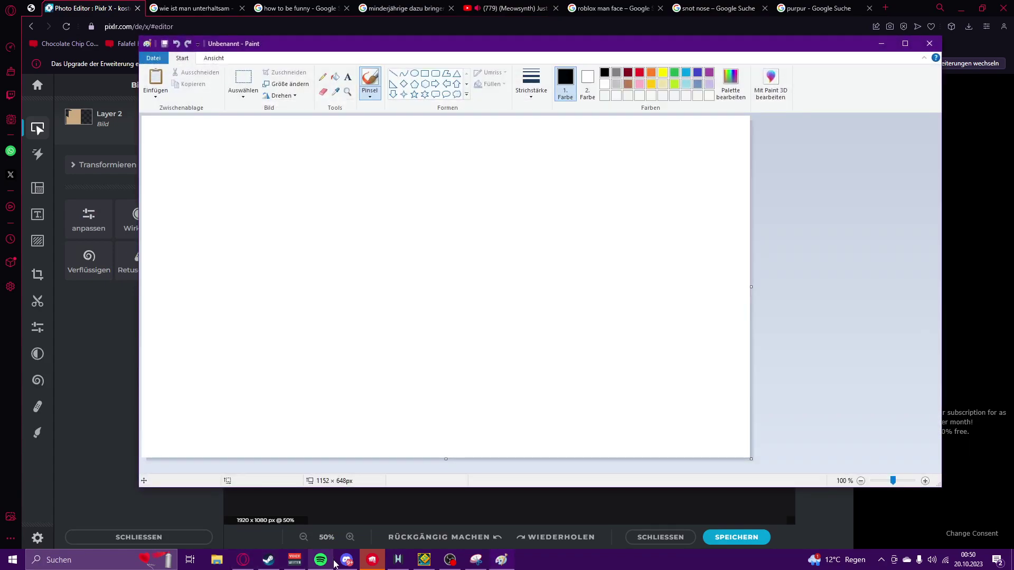
# - Switch to Discord, stop streaming the Pixlr window and start sharing Screen 1 instead
pyautogui.click(347, 559)
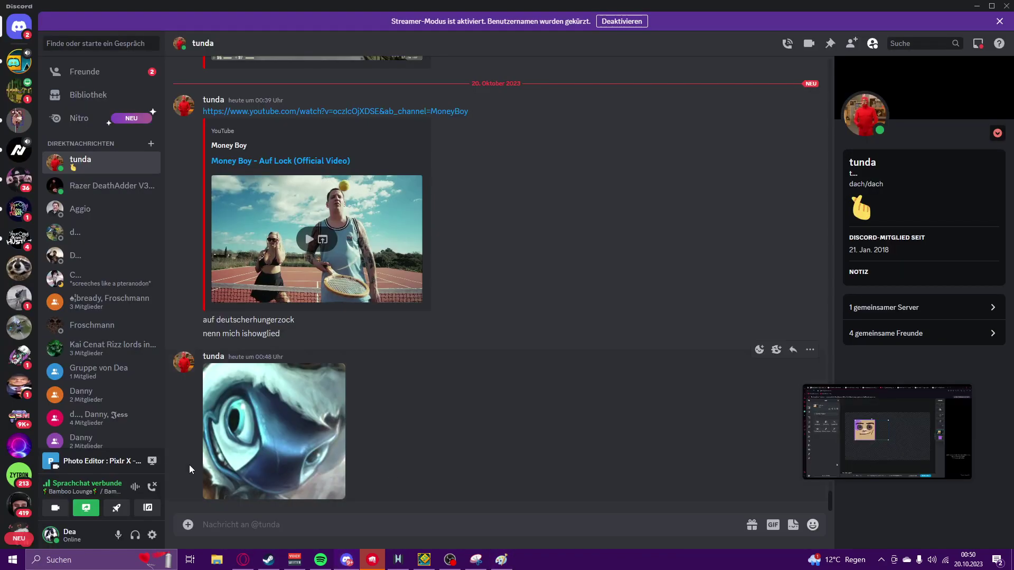
pyautogui.click(152, 460)
pyautogui.click(234, 481)
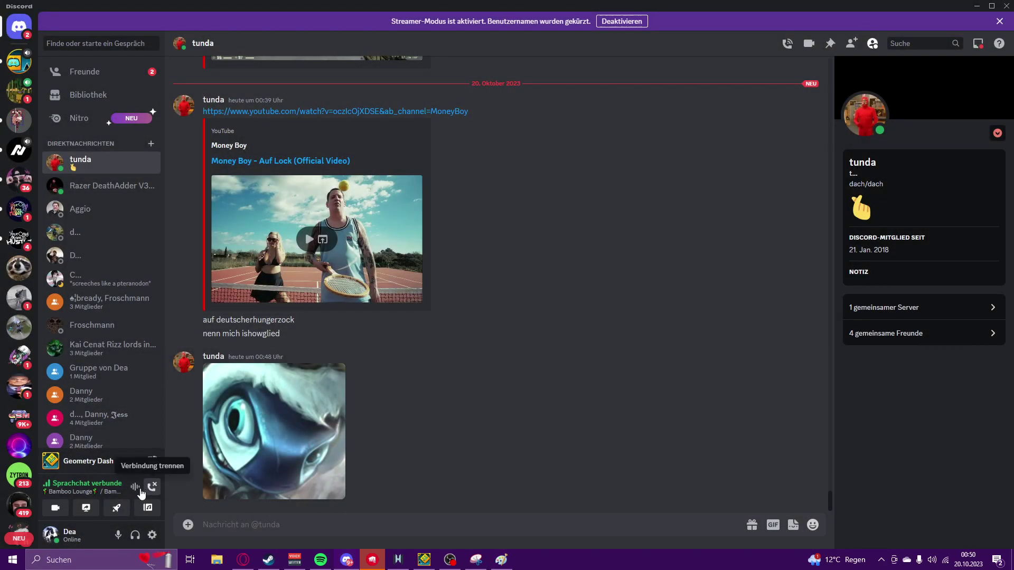
pyautogui.click(87, 508)
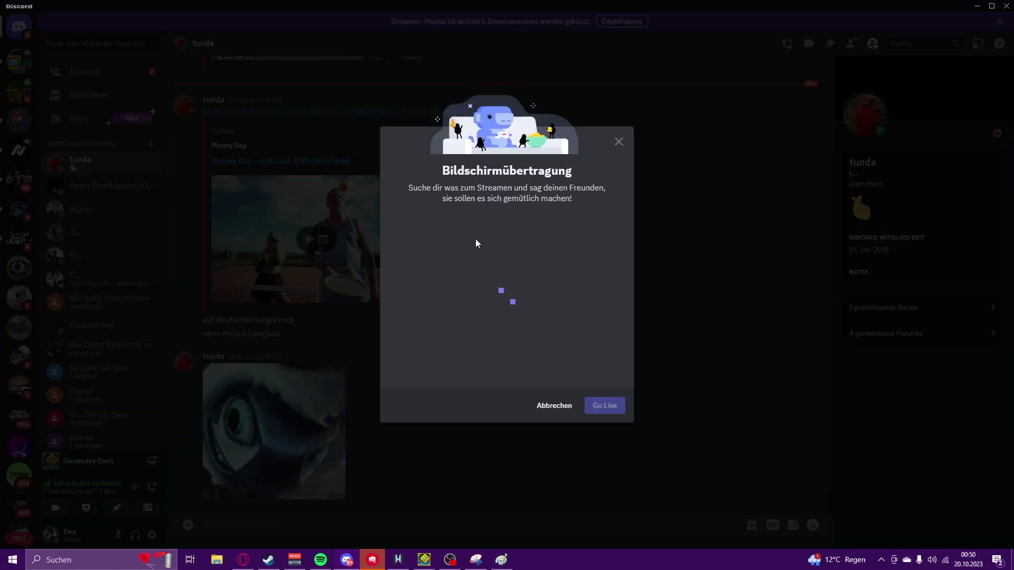
pyautogui.click(463, 219)
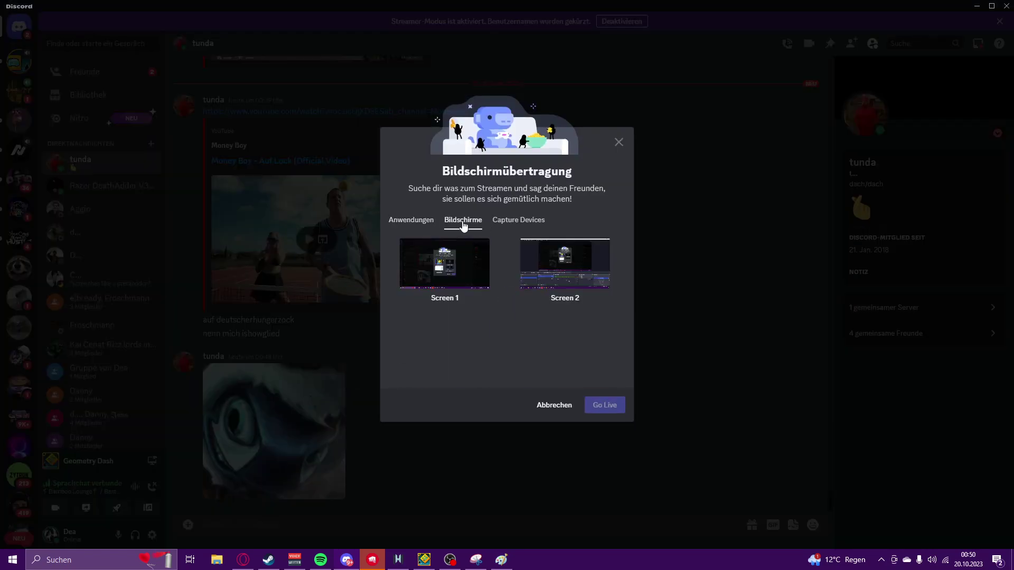
pyautogui.click(441, 262)
pyautogui.click(603, 437)
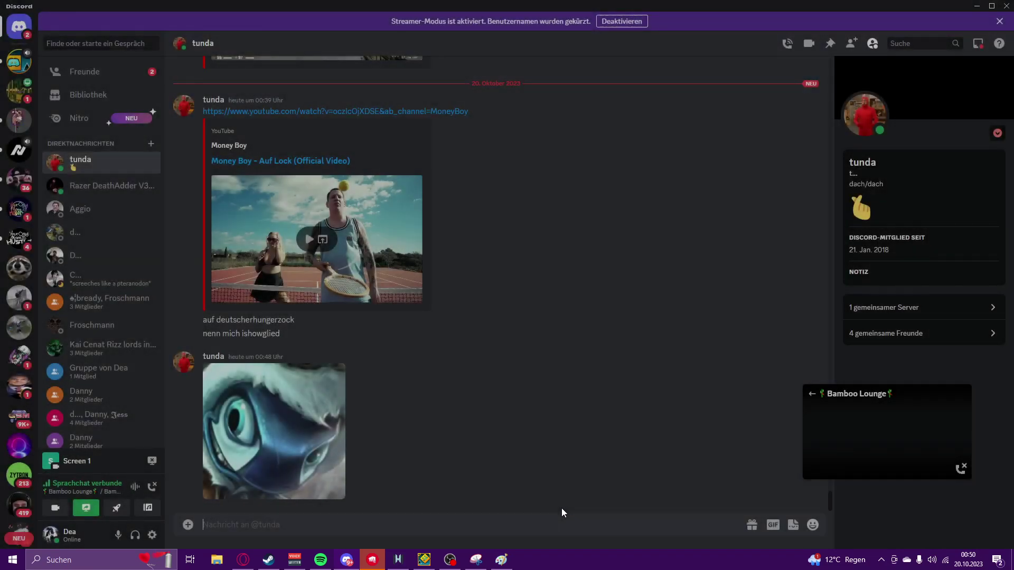
# - In a maximised Paint window, brush a black ground line with two blocks and four spikes between them, plus a yellow scribble above the spikes
pyautogui.click(501, 560)
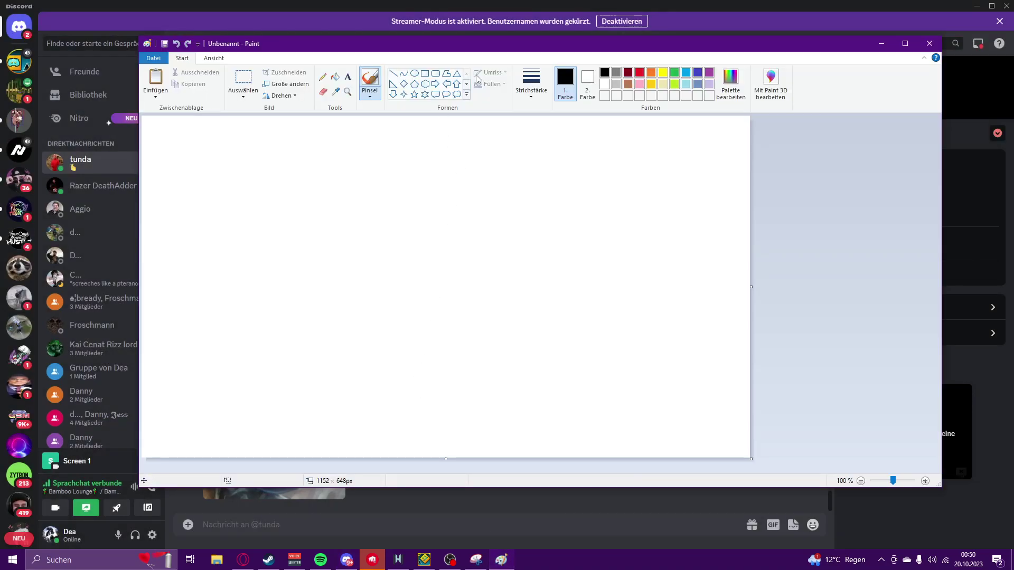
pyautogui.click(905, 44)
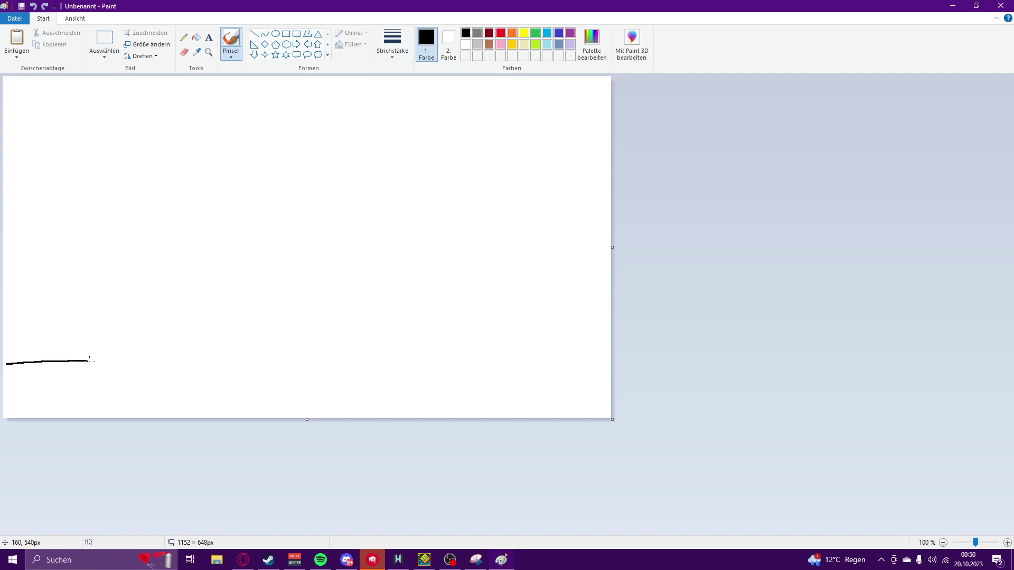
pyautogui.moveTo(89, 361)
pyautogui.mouseDown()
pyautogui.moveTo(204, 362)
pyautogui.moveTo(211, 309)
pyautogui.moveTo(256, 303)
pyautogui.moveTo(276, 321)
pyautogui.moveTo(275, 365)
pyautogui.moveTo(356, 356)
pyautogui.moveTo(356, 341)
pyautogui.moveTo(356, 354)
pyautogui.moveTo(389, 316)
pyautogui.moveTo(459, 368)
pyautogui.mouseUp()
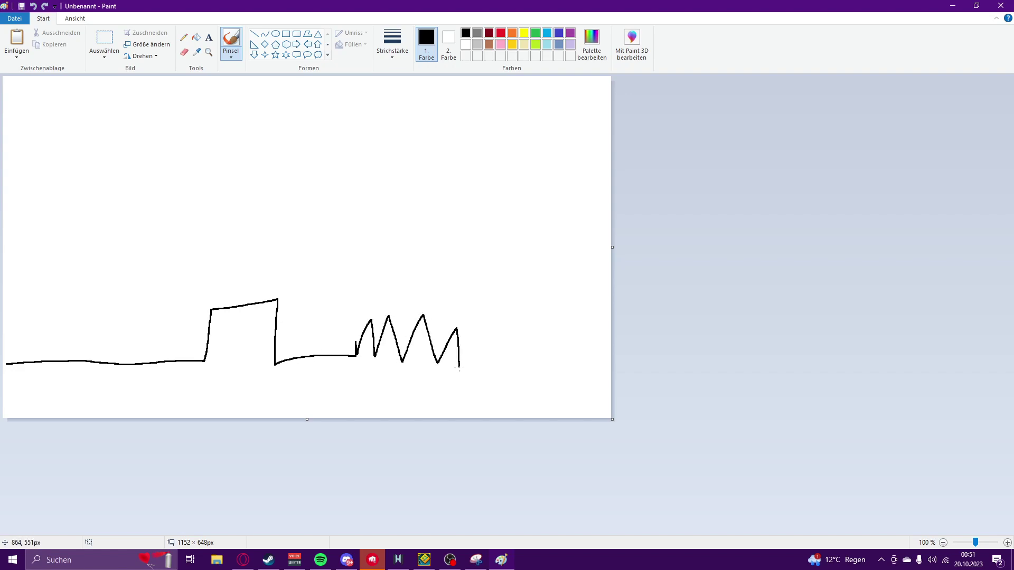
pyautogui.moveTo(492, 330)
pyautogui.mouseDown()
pyautogui.moveTo(486, 238)
pyautogui.moveTo(568, 280)
pyautogui.moveTo(560, 364)
pyautogui.moveTo(614, 310)
pyautogui.mouseUp()
pyautogui.click(524, 33)
pyautogui.moveTo(412, 203)
pyautogui.mouseDown()
pyautogui.moveTo(363, 237)
pyautogui.moveTo(381, 191)
pyautogui.moveTo(388, 216)
pyautogui.mouseUp()
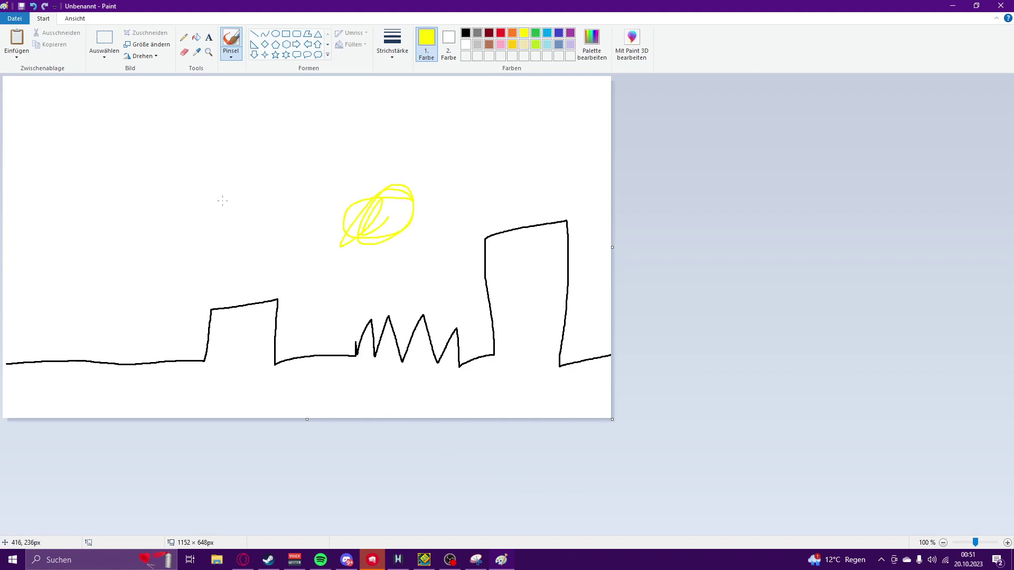
# - Paste the copied square face into the level sketch, place it over the yellow scribble and enlarge it to about 866 × 529 px
pyautogui.hotkey('ctrl', 'v')
pyautogui.moveTo(63, 132)
pyautogui.mouseDown()
pyautogui.moveTo(72, 282)
pyautogui.moveTo(94, 277)
pyautogui.moveTo(61, 312)
pyautogui.moveTo(2, 317)
pyautogui.moveTo(128, 316)
pyautogui.moveTo(162, 249)
pyautogui.moveTo(243, 253)
pyautogui.moveTo(307, 148)
pyautogui.moveTo(356, 189)
pyautogui.moveTo(410, 338)
pyautogui.moveTo(6, 332)
pyautogui.moveTo(5, 319)
pyautogui.moveTo(147, 320)
pyautogui.moveTo(193, 227)
pyautogui.moveTo(265, 264)
pyautogui.moveTo(280, 235)
pyautogui.moveTo(278, 262)
pyautogui.moveTo(366, 152)
pyautogui.moveTo(413, 197)
pyautogui.moveTo(402, 161)
pyautogui.mouseUp()
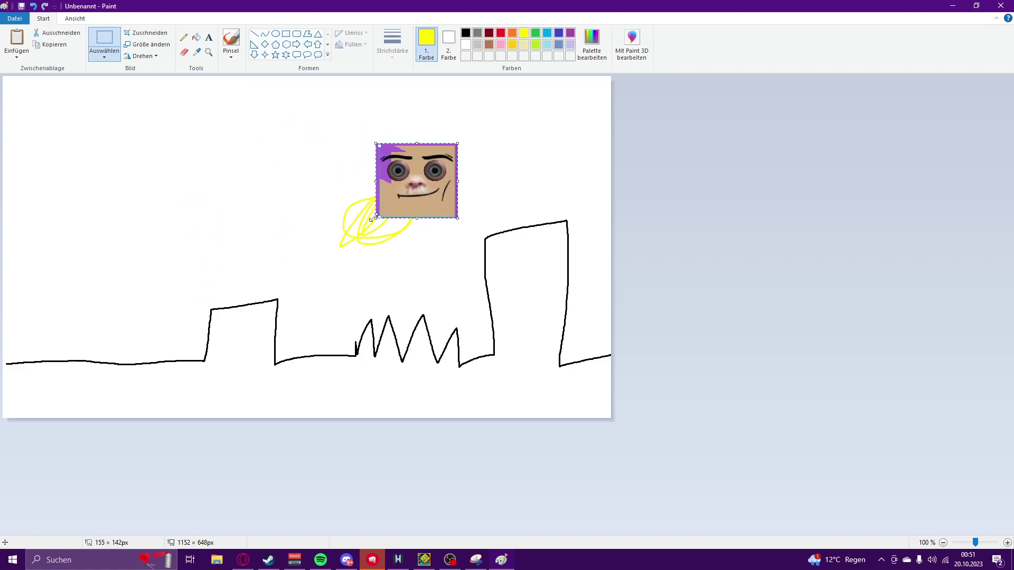
pyautogui.moveTo(375, 217); pyautogui.dragTo(3, 422)
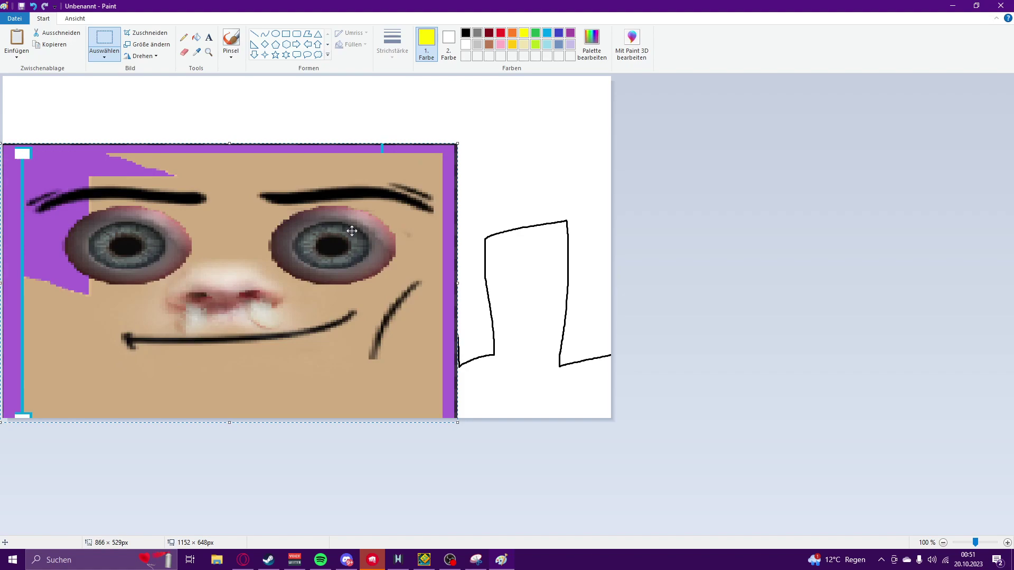
# - Reposition the pasted face and enlarge it to about 1068 × 651 px so it covers most of the canvas
pyautogui.moveTo(292, 249)
pyautogui.mouseDown()
pyautogui.moveTo(396, 158)
pyautogui.moveTo(649, 145)
pyautogui.moveTo(877, 199)
pyautogui.mouseUp()
pyautogui.moveTo(760, 211); pyautogui.dragTo(198, 248)
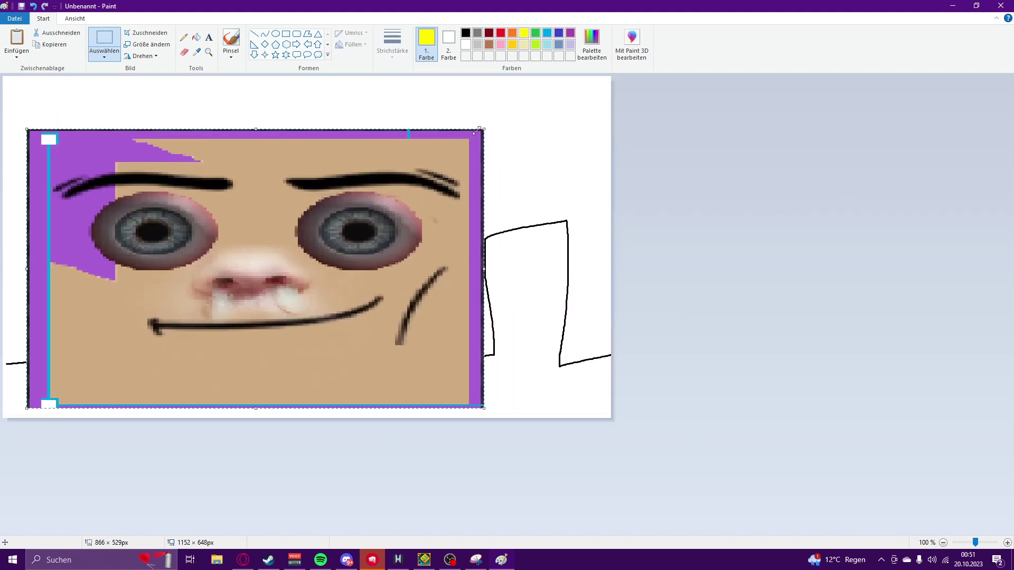
pyautogui.moveTo(485, 128); pyautogui.dragTo(592, 61)
pyautogui.moveTo(422, 115); pyautogui.dragTo(397, 147)
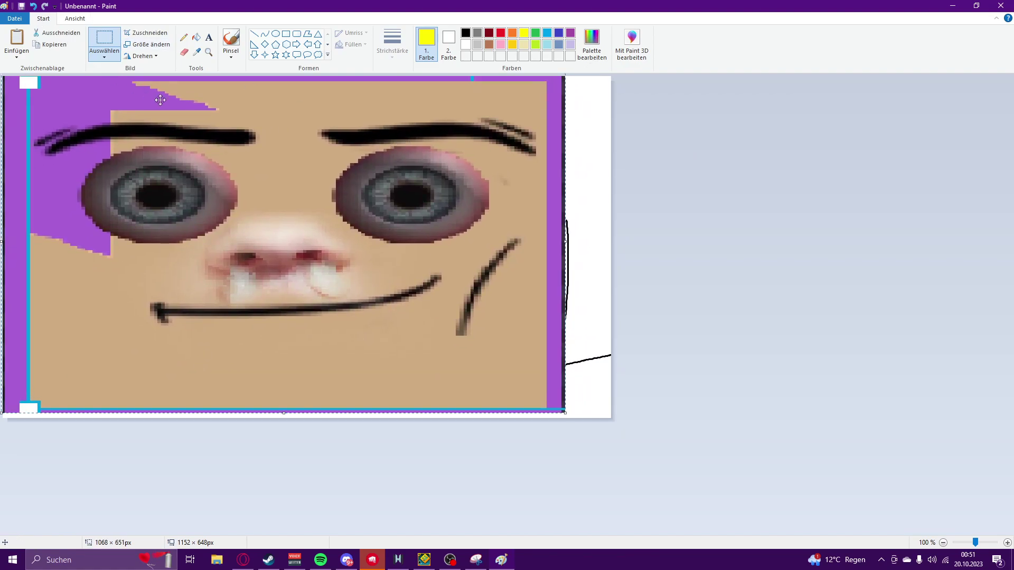
# - Try to save the picture as a PNG named awdwadwadwa directly in Dieser PC
pyautogui.click(21, 7)
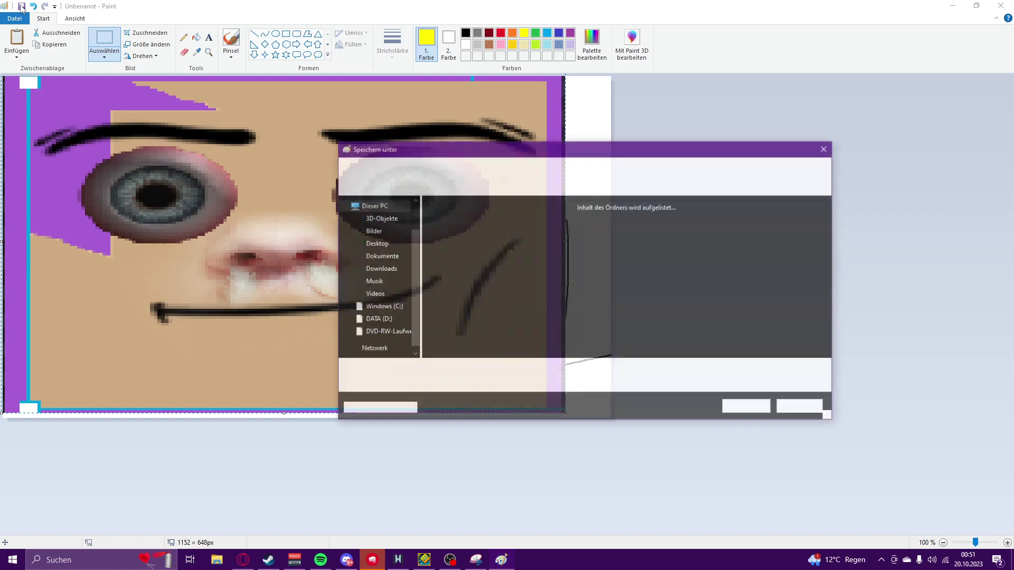
pyautogui.write('awdwadwadwa')
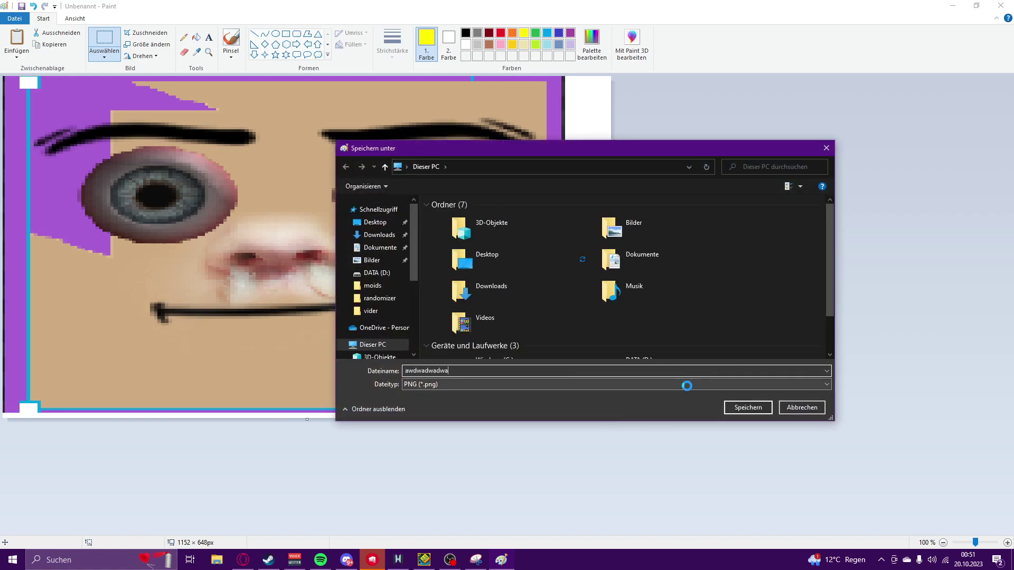
pyautogui.press('Return')
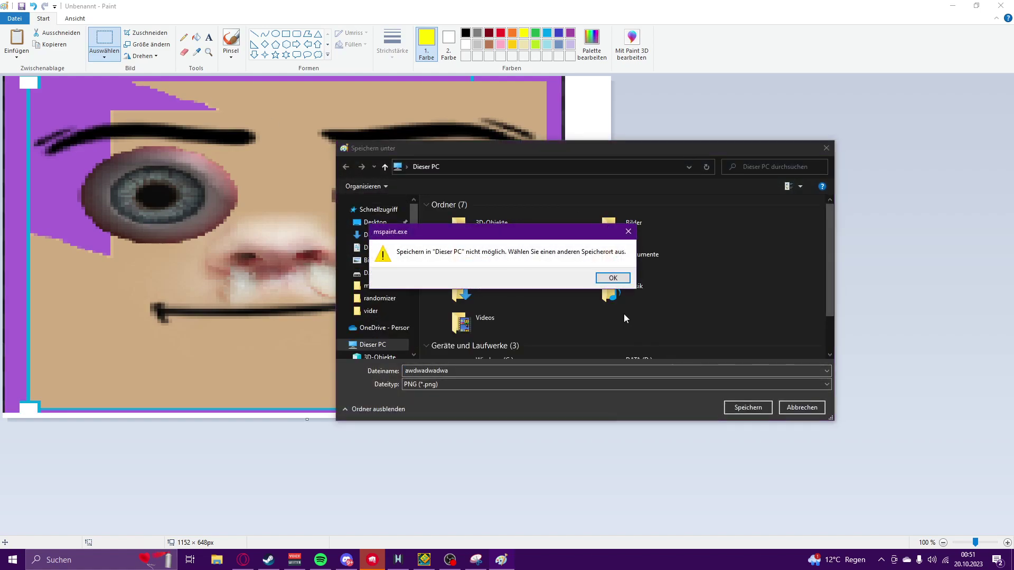
pyautogui.click(613, 278)
# - Choose the Downloads folder as the save location and save the PNG awdwadwadwa there
pyautogui.scroll(-2, 370, 327)
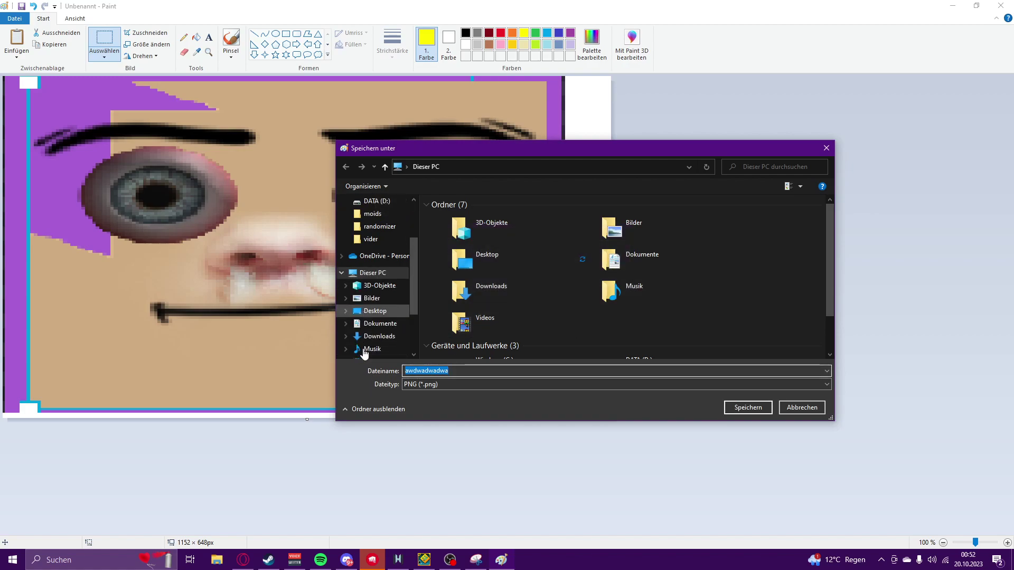
pyautogui.scroll(-3, 367, 343)
pyautogui.click(381, 335)
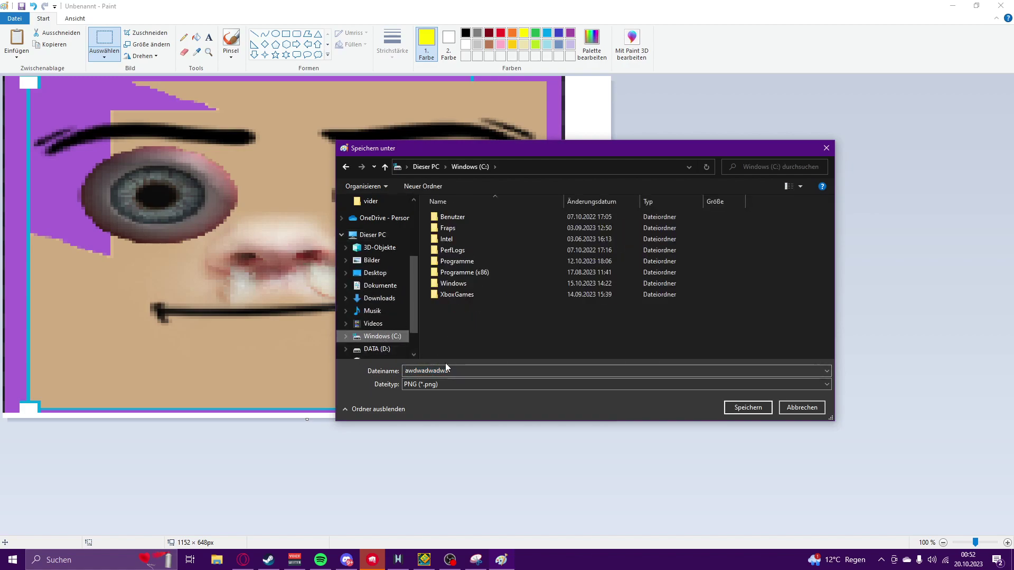
pyautogui.click(376, 348)
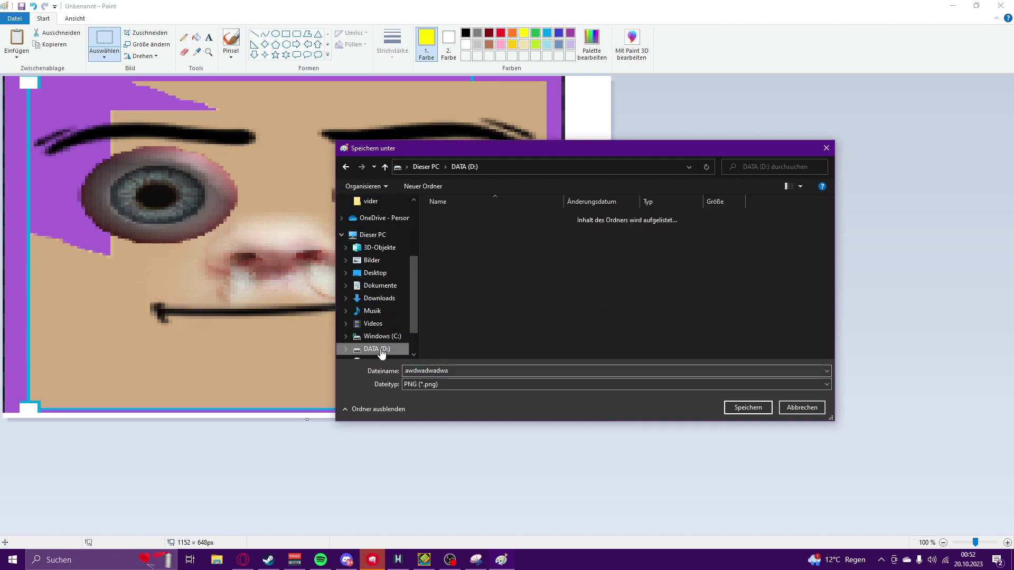
pyautogui.click(378, 298)
pyautogui.click(746, 407)
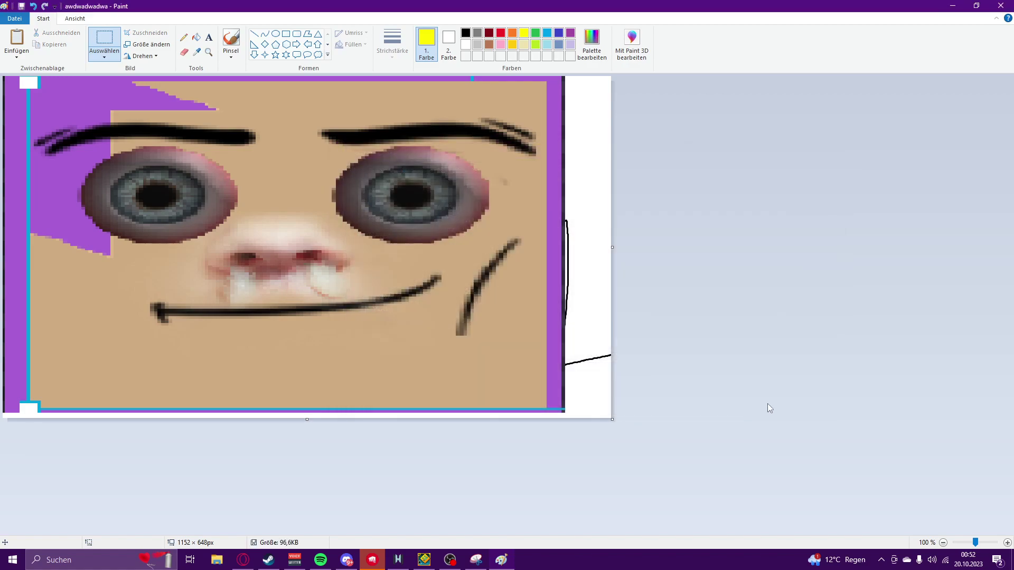